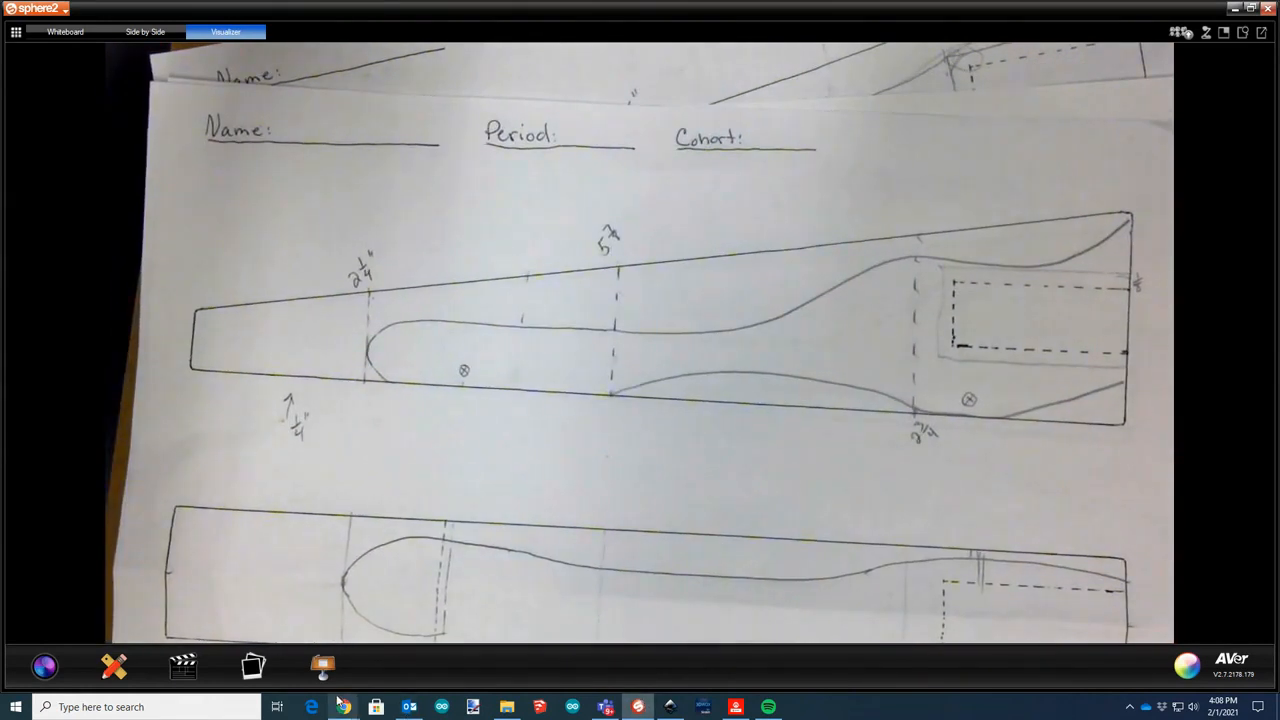
# Switch to the Onshape dragster document in Chrome and go back to the documents list
pyautogui.moveTo(348, 707)
pyautogui.click(325, 662)
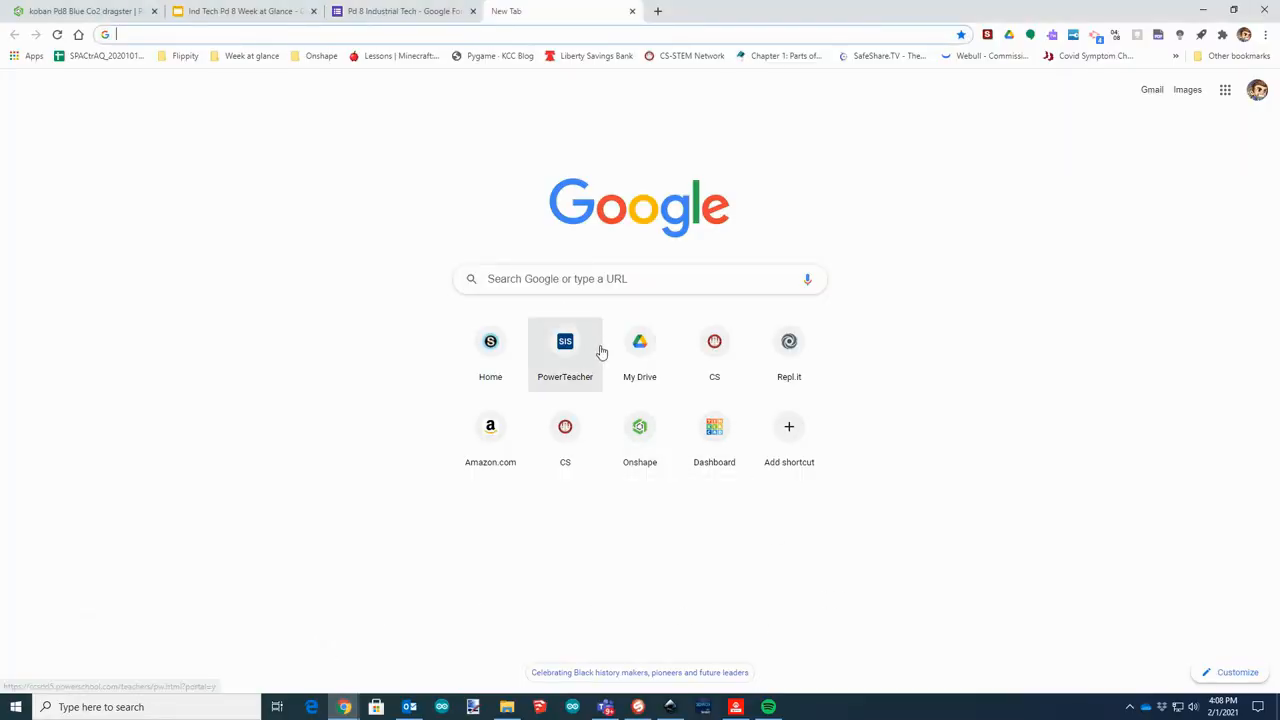
pyautogui.click(98, 10)
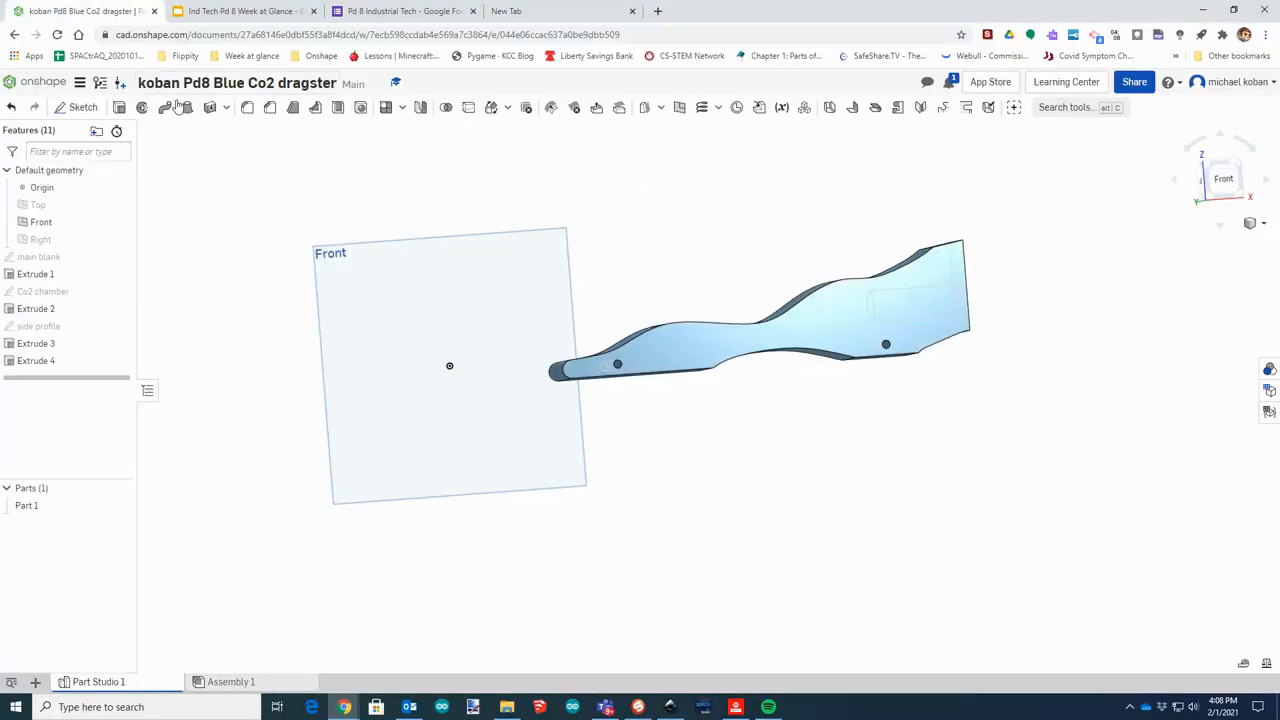
pyautogui.click(30, 82)
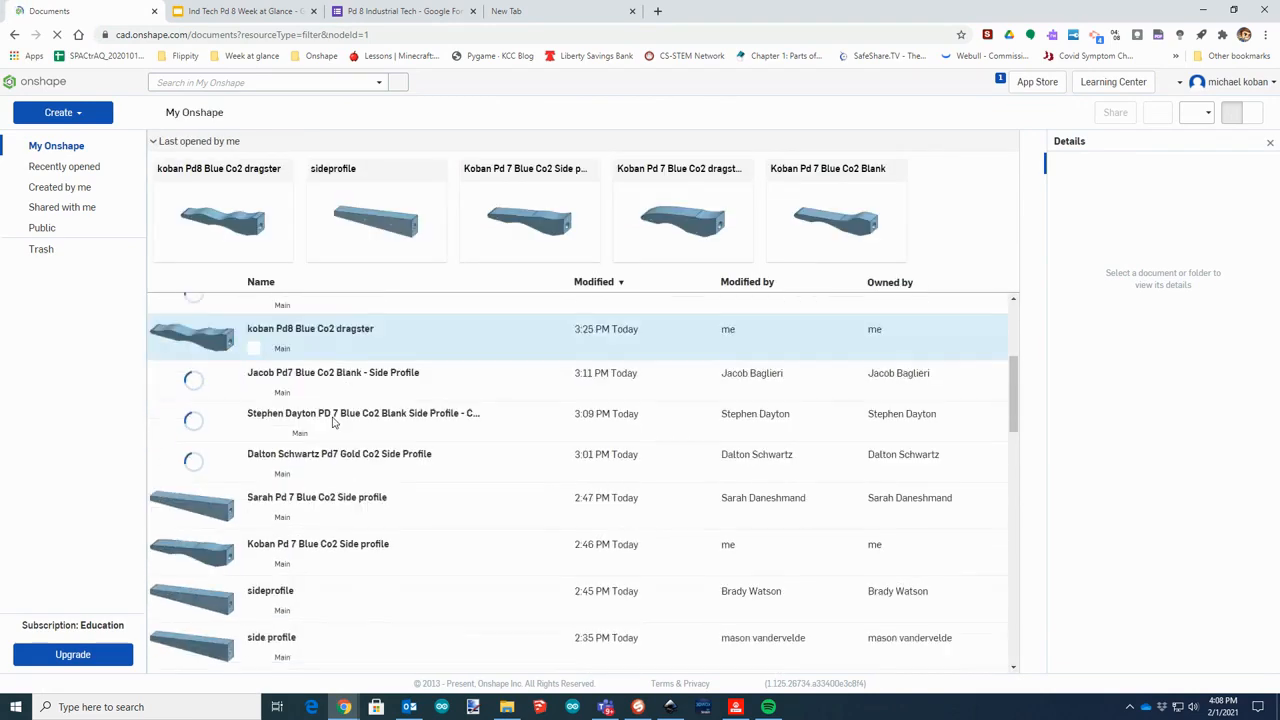
# Copy the owner's Pd 7 Blue Co2 Blank workspace to a new document, replacing "Blank - Copy" in its name with "Dragster"
pyautogui.scroll(-10, 334, 422)
pyautogui.scroll(3, 367, 438)
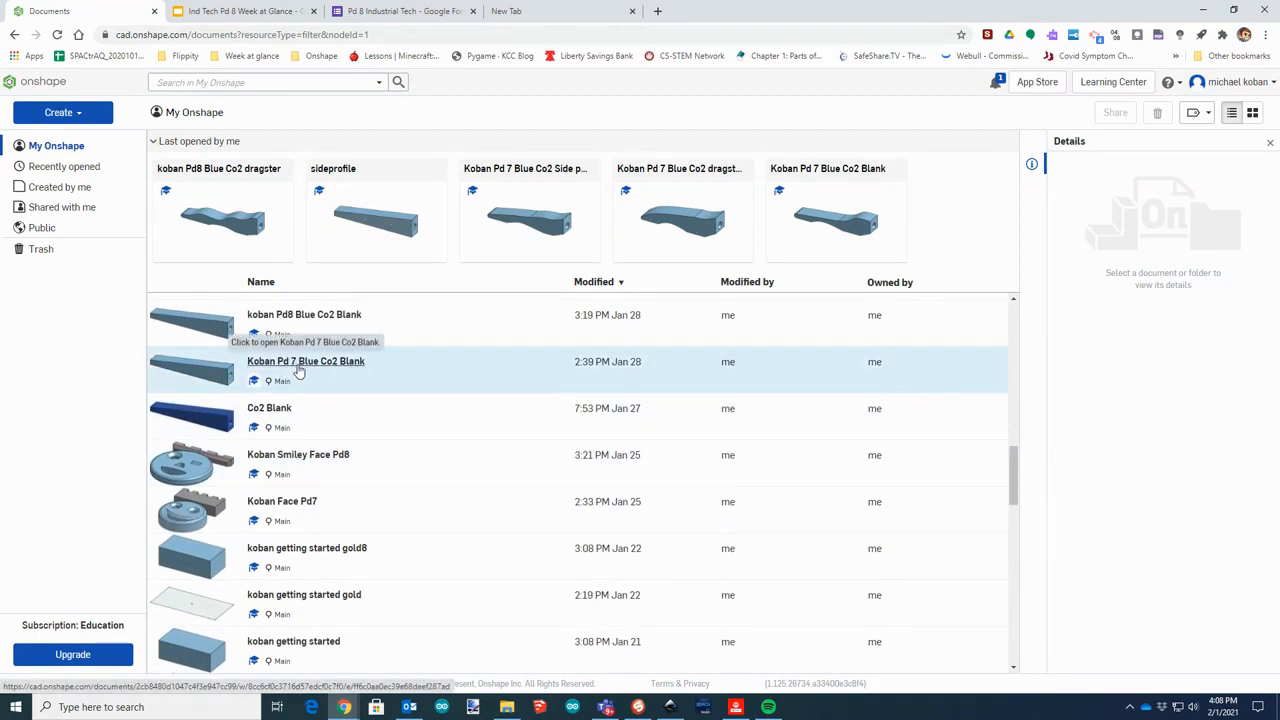
pyautogui.rightClick(293, 369)
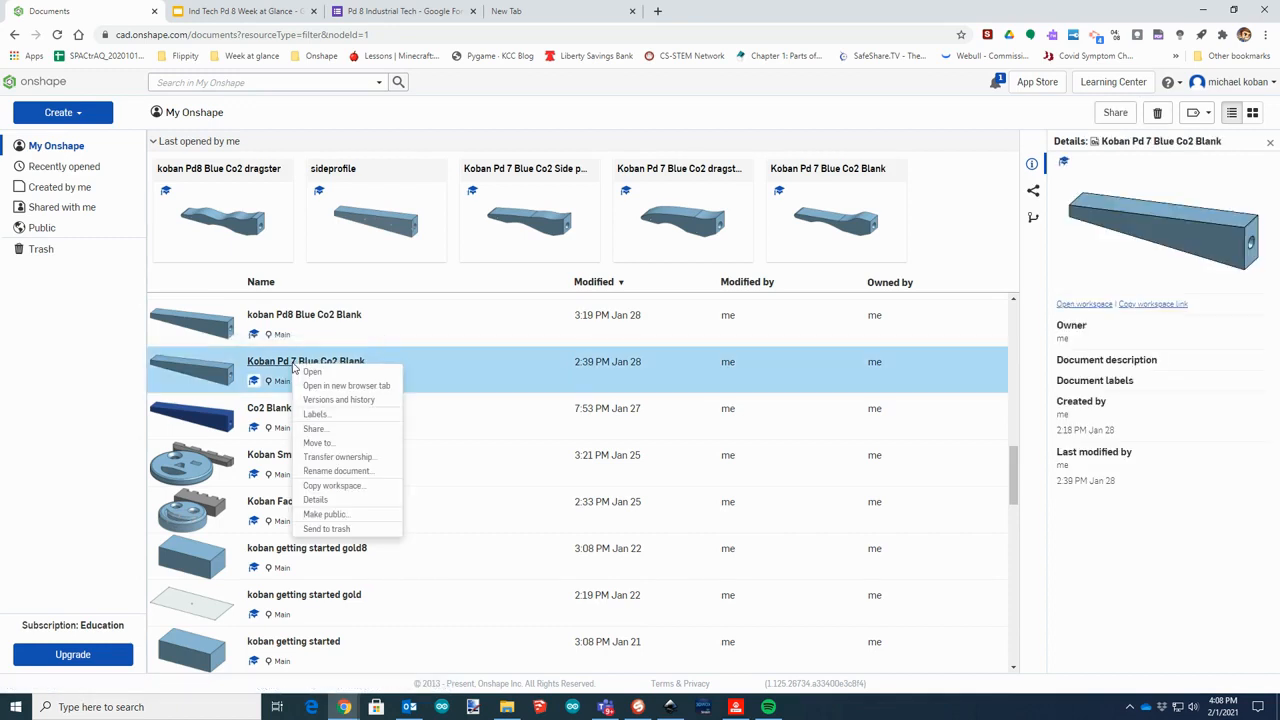
pyautogui.click(320, 486)
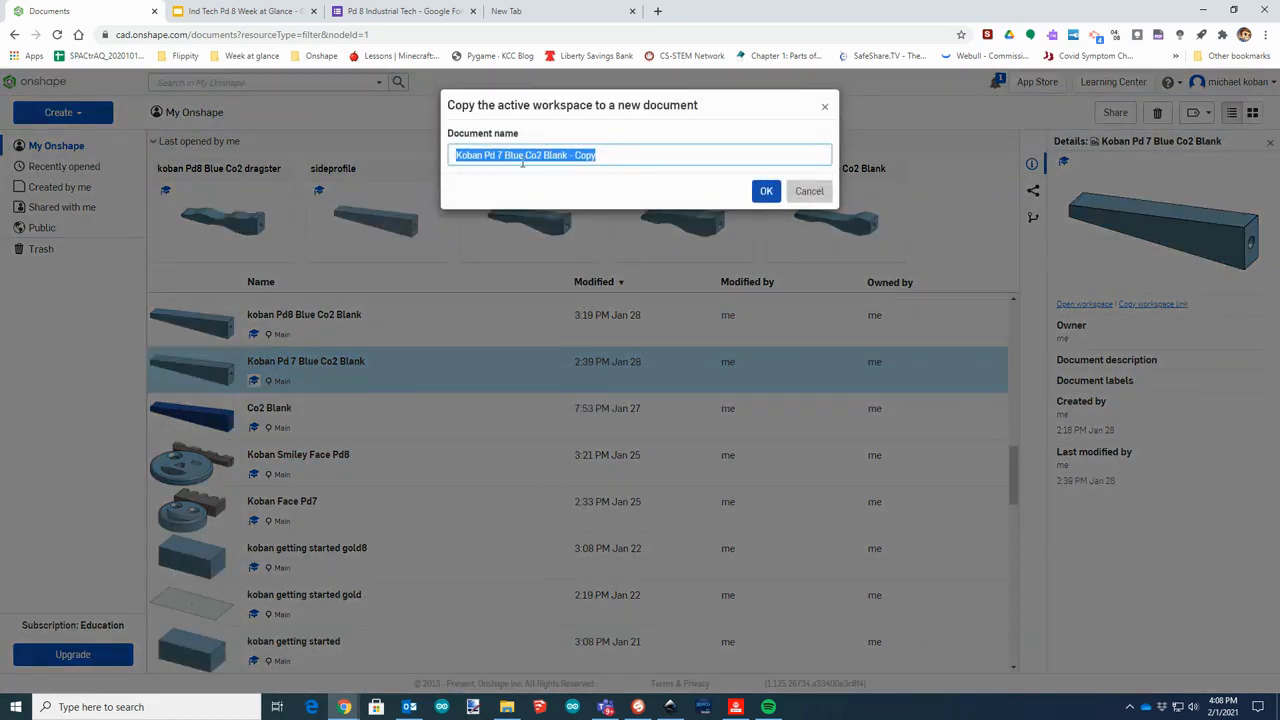
pyautogui.click(610, 157)
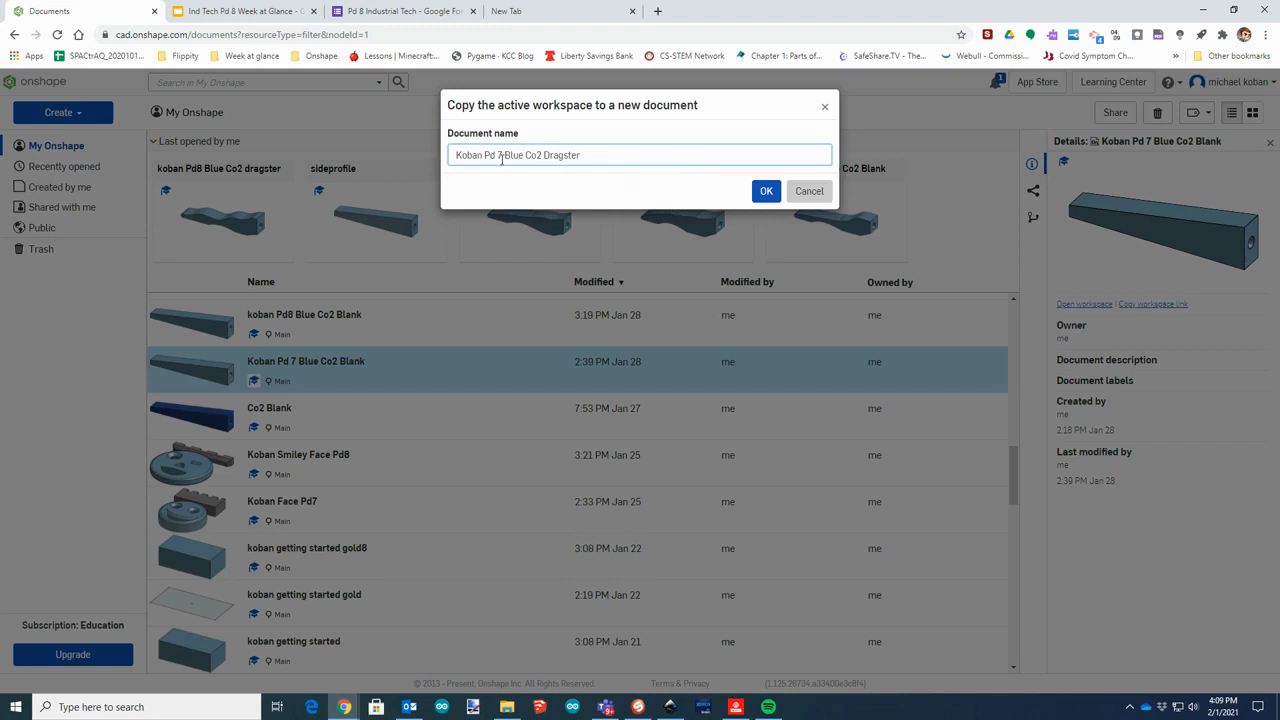
pyautogui.click(761, 203)
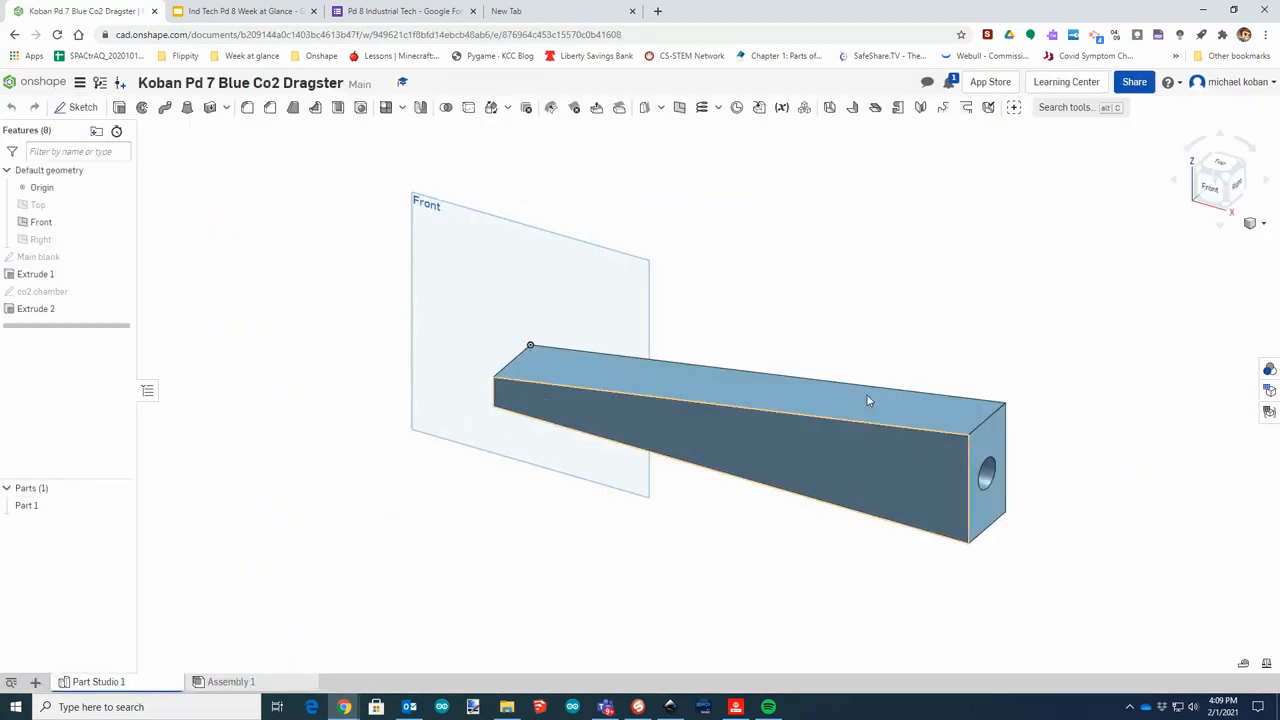
# View the blank from the front and display it shaded with hidden edges
pyautogui.click(1208, 190)
pyautogui.moveTo(1090, 353); pyautogui.dragTo(921, 352, button='middle')
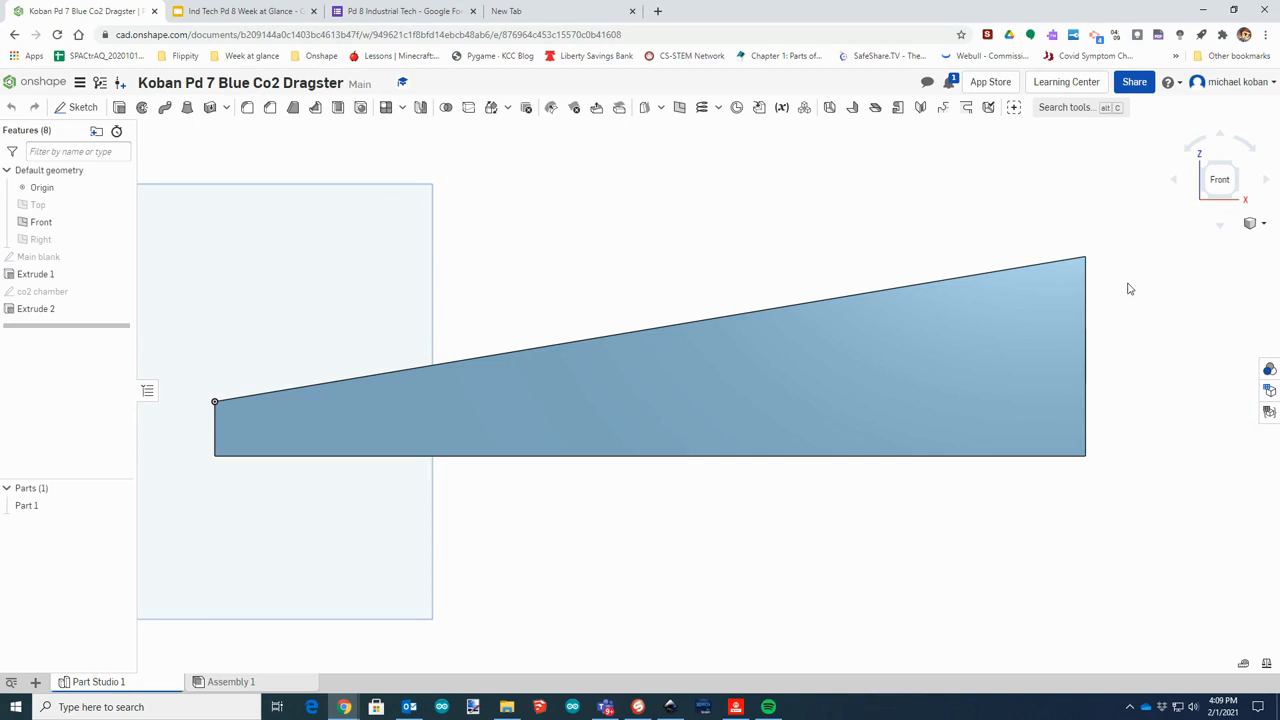
pyautogui.click(1264, 227)
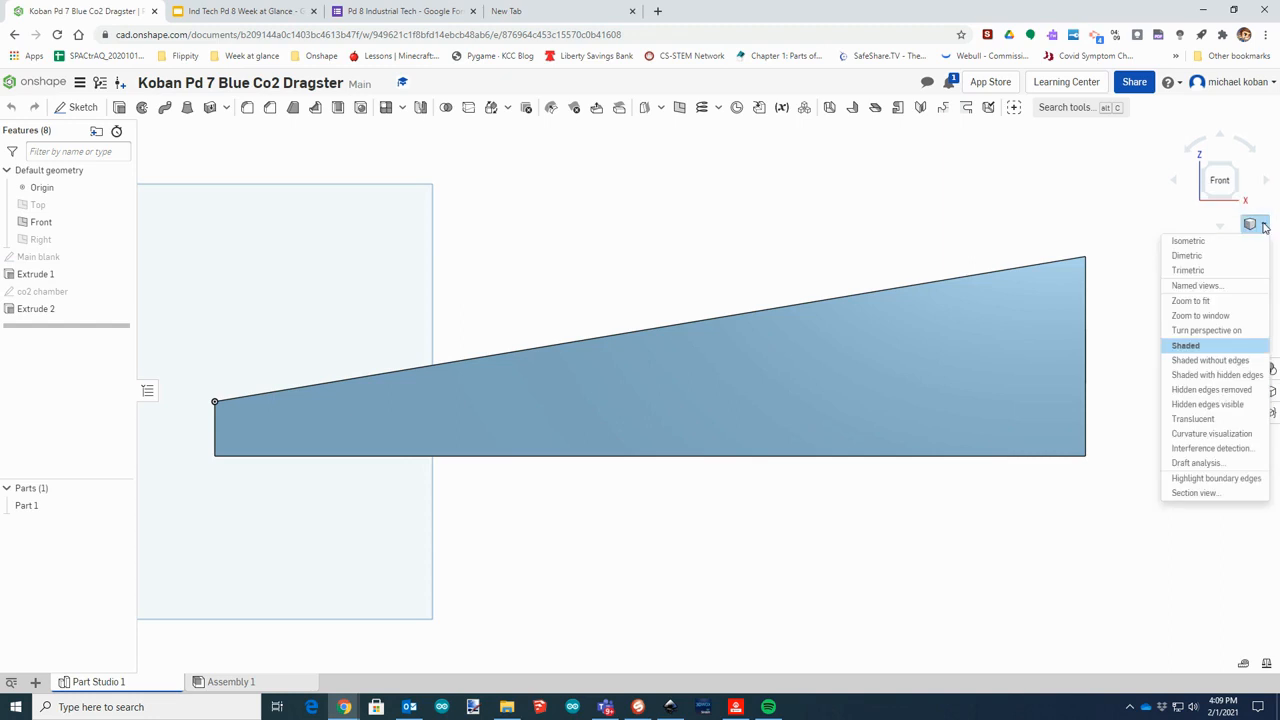
pyautogui.click(1187, 376)
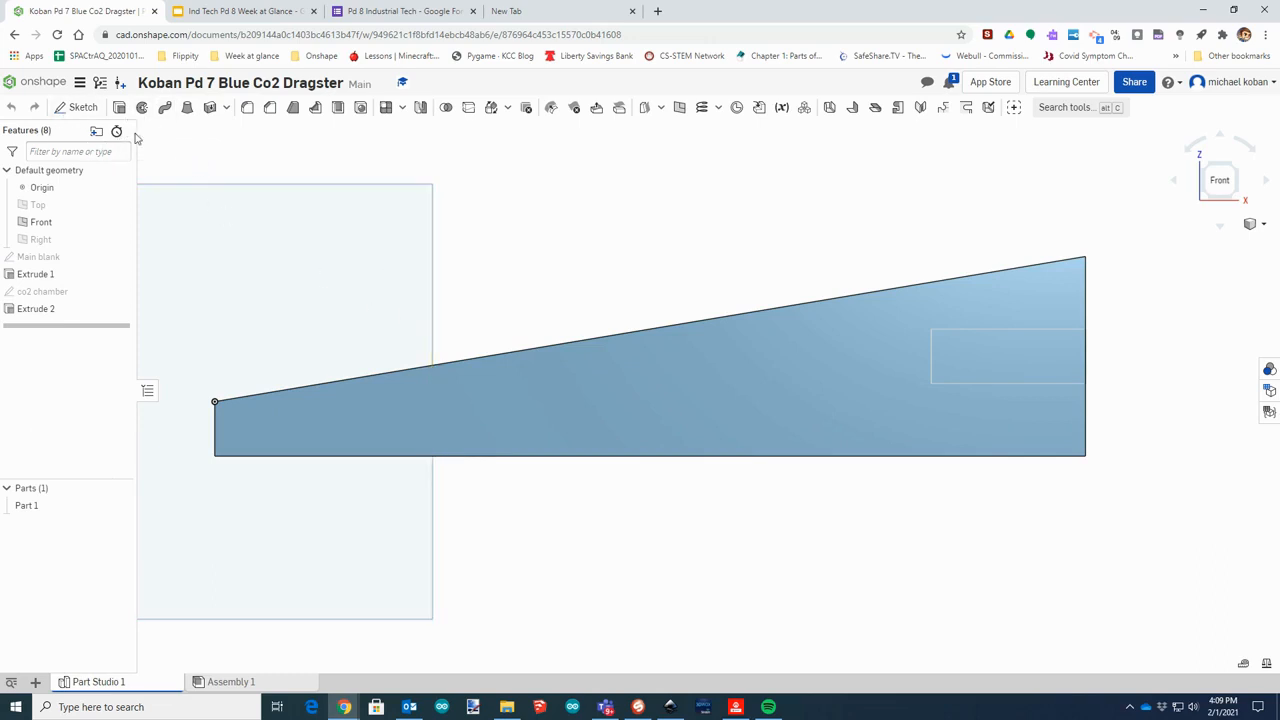
# Start a sketch on the blank's front side face and name it "side profile"
pyautogui.click(84, 108)
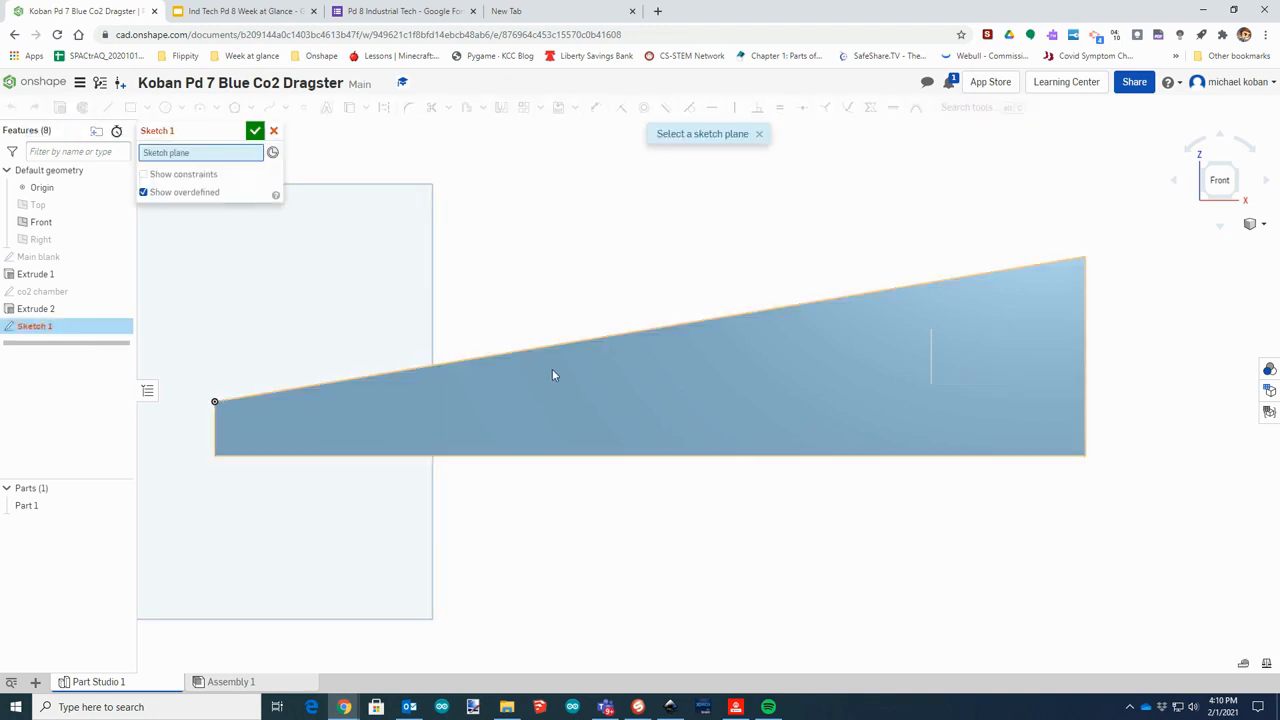
pyautogui.click(670, 394)
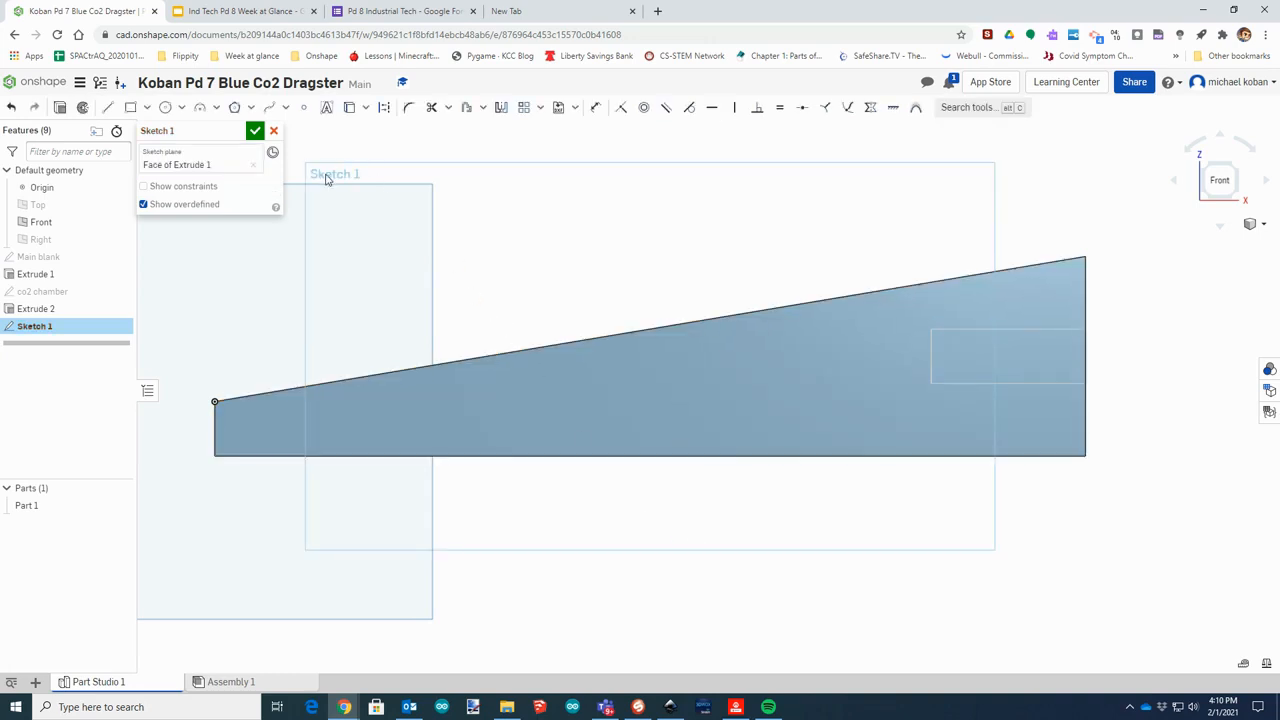
pyautogui.click(175, 130)
pyautogui.write('side profile')
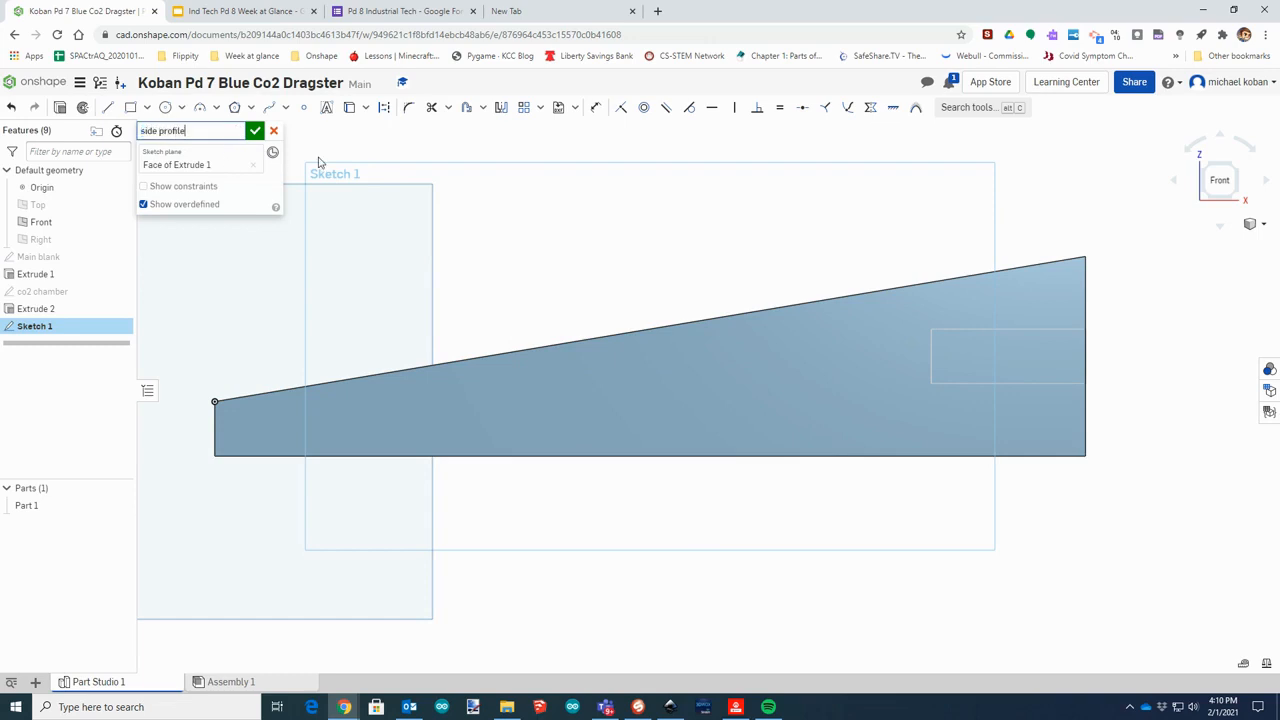
pyautogui.press('Return')
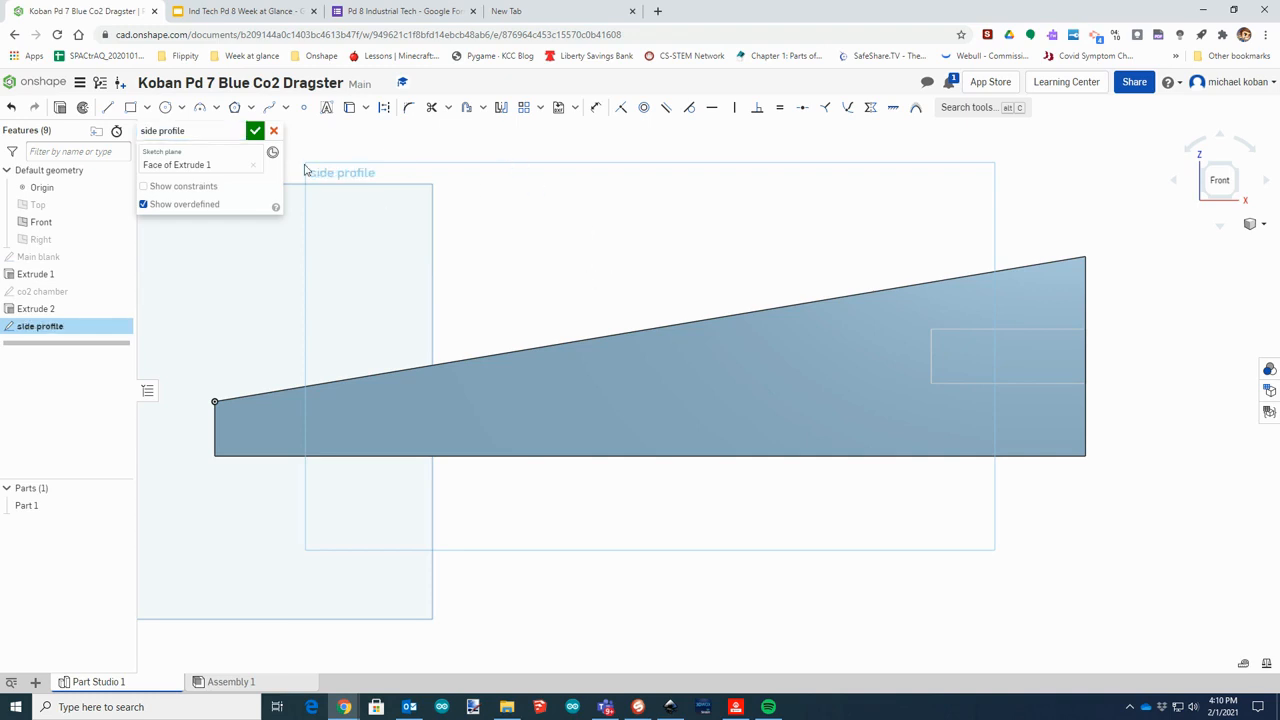
# Draw three separate vertical lines from the sloped edge to the bottom edge, about 1.39, 1.85 and 2.28 in long
pyautogui.click(107, 107)
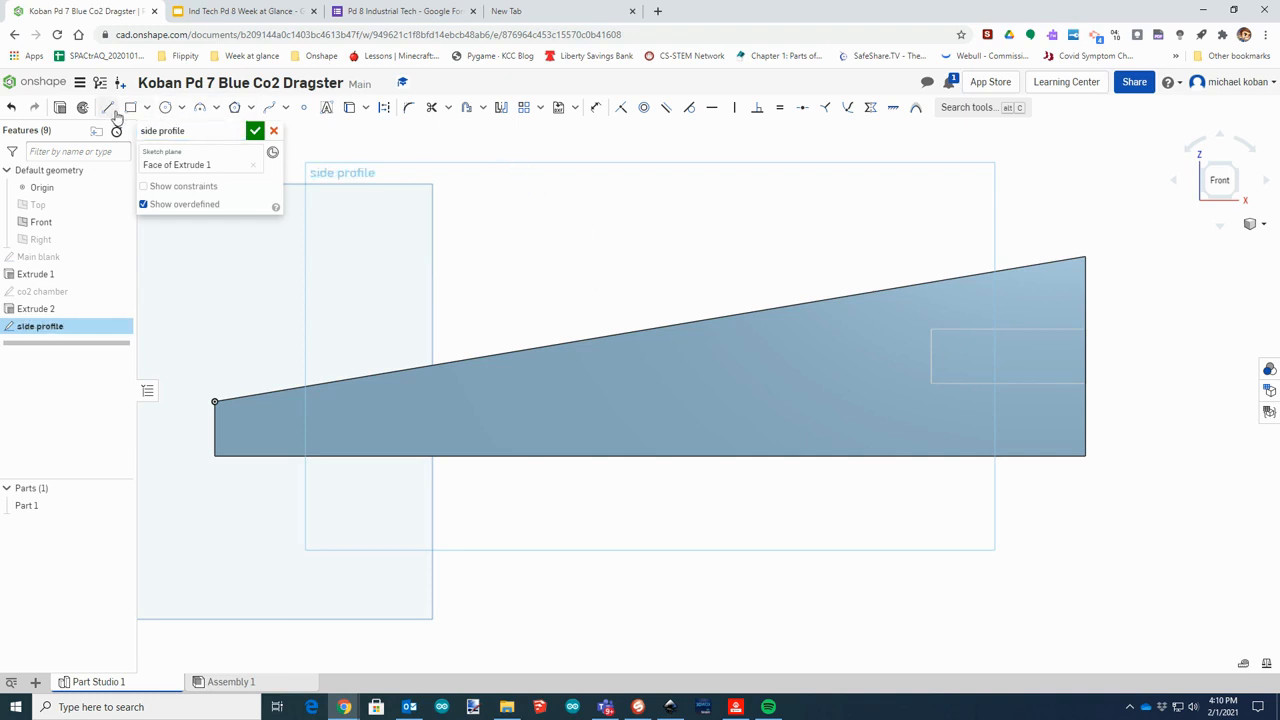
pyautogui.click(492, 357)
pyautogui.click(491, 455)
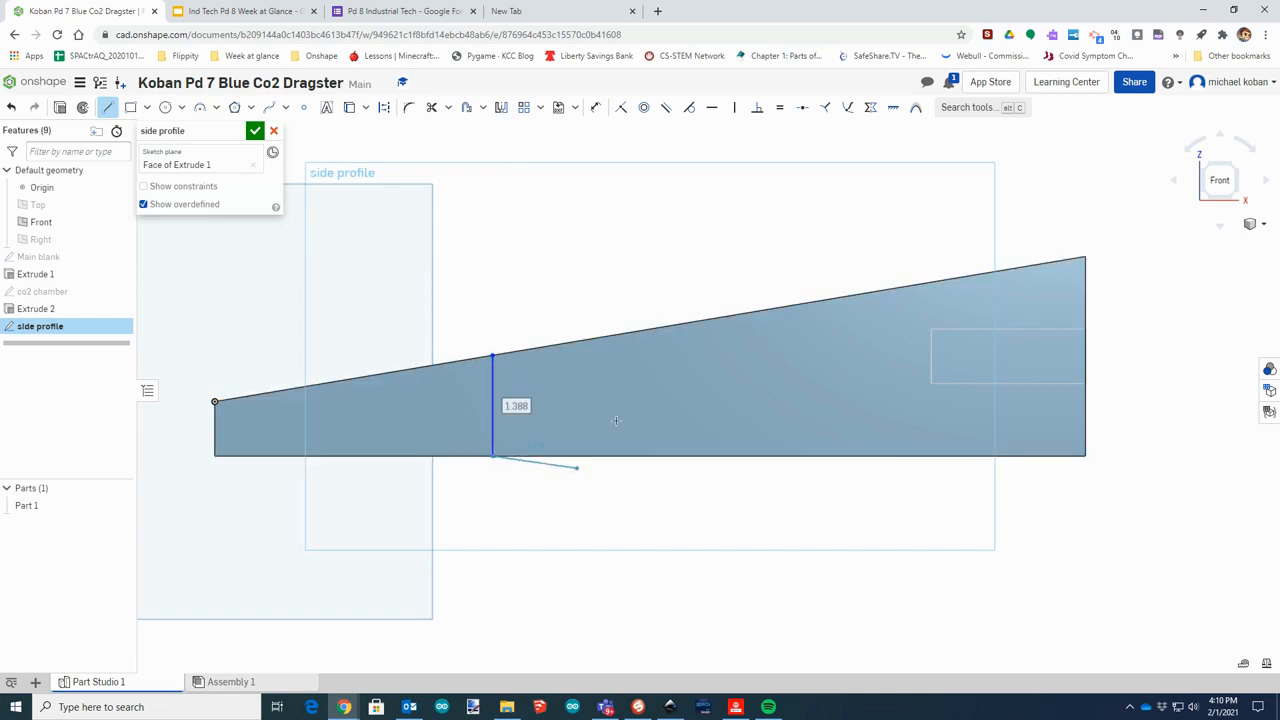
pyautogui.press('Escape')
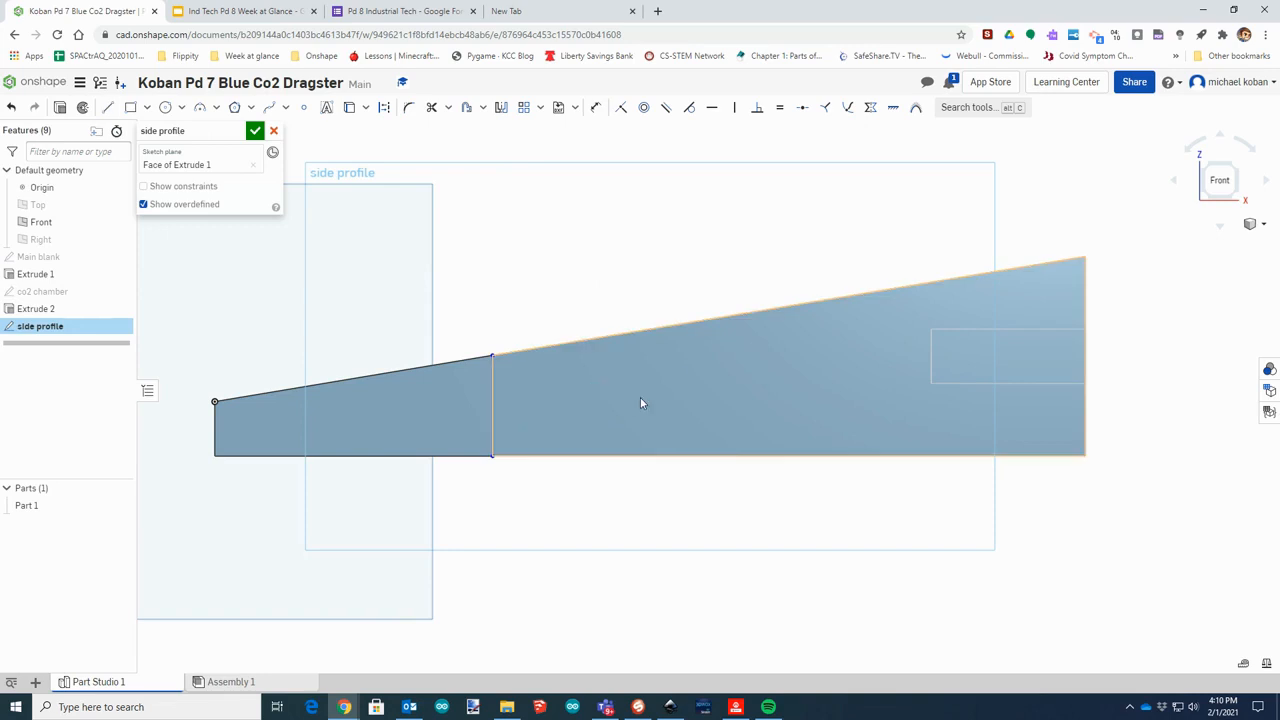
pyautogui.click(107, 108)
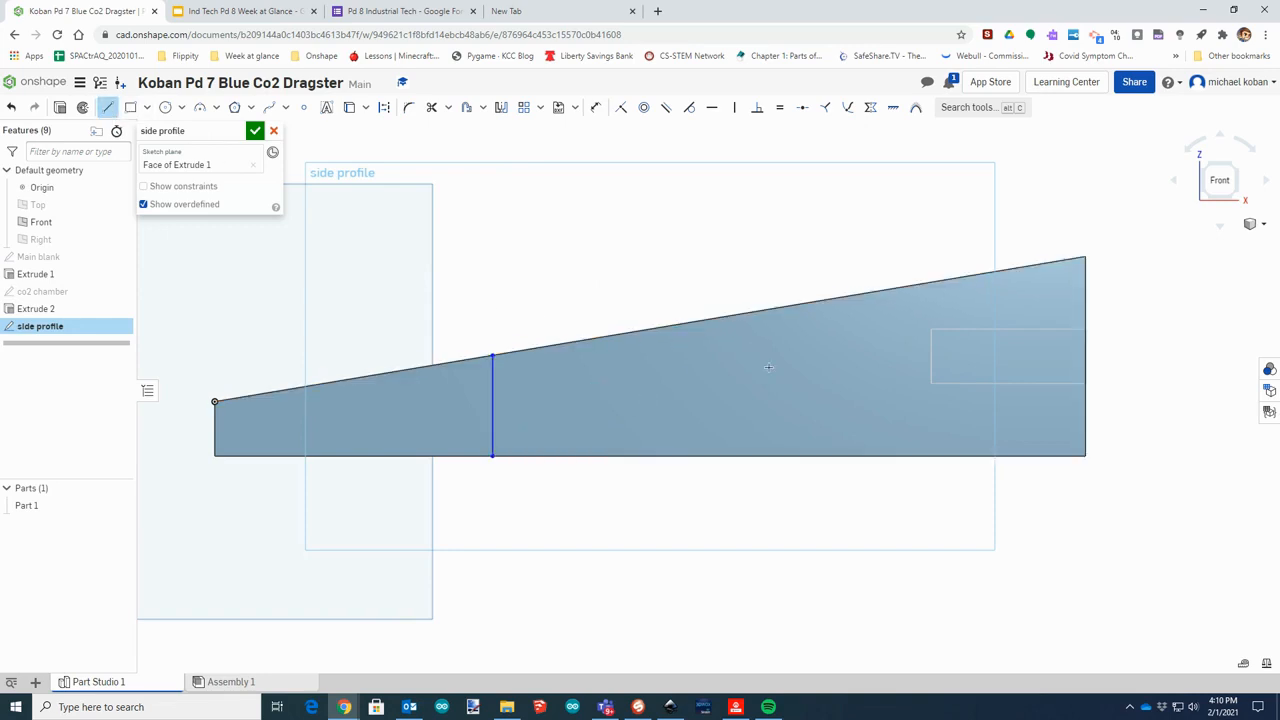
pyautogui.click(693, 322)
pyautogui.click(693, 455)
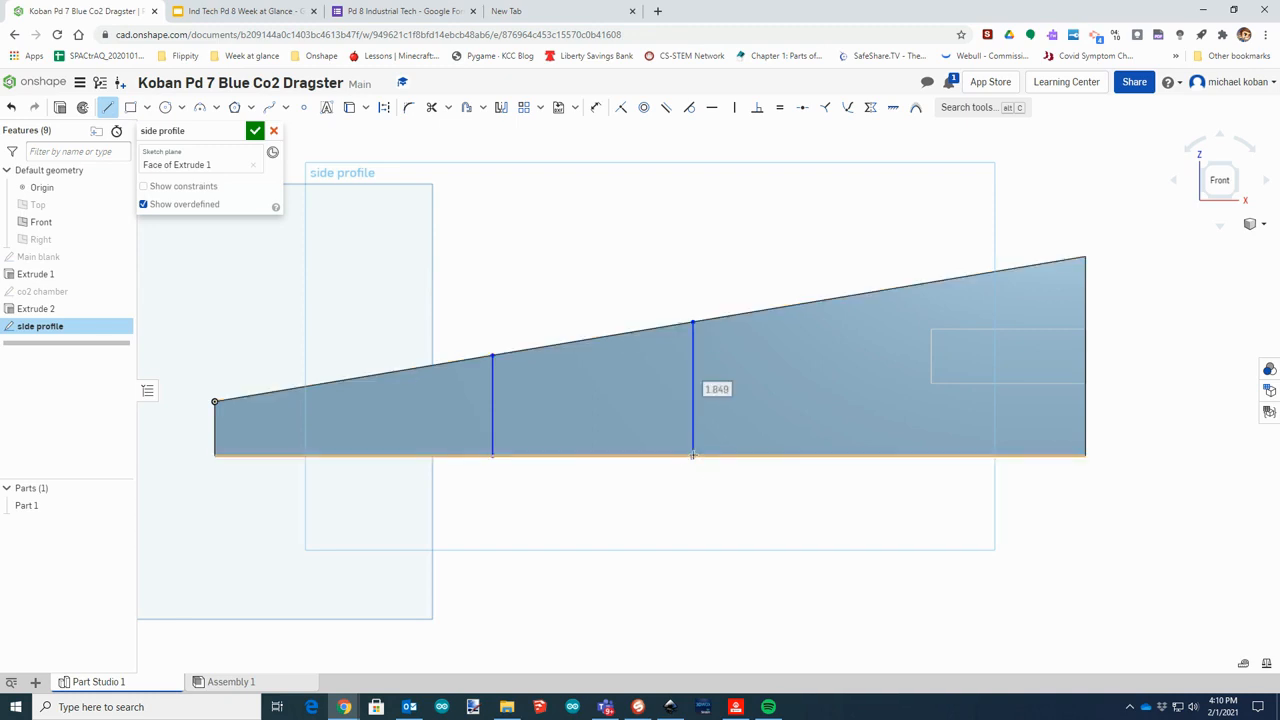
pyautogui.press('Escape')
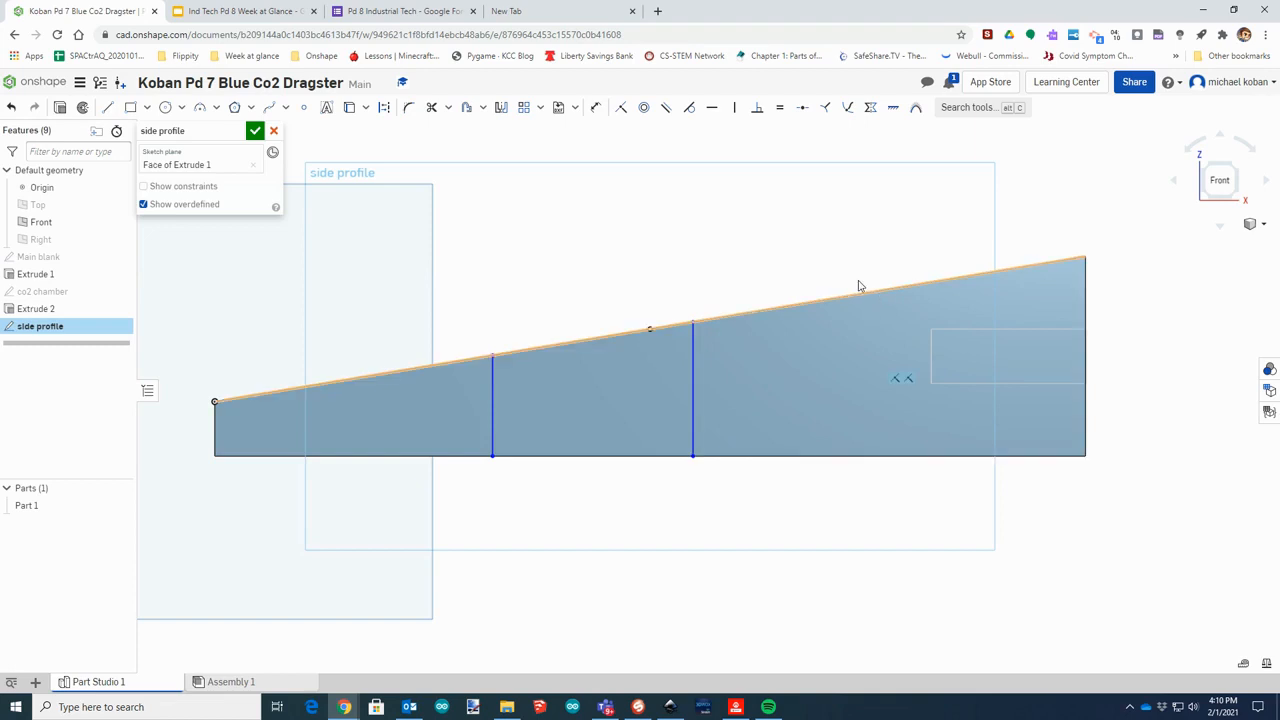
pyautogui.click(107, 107)
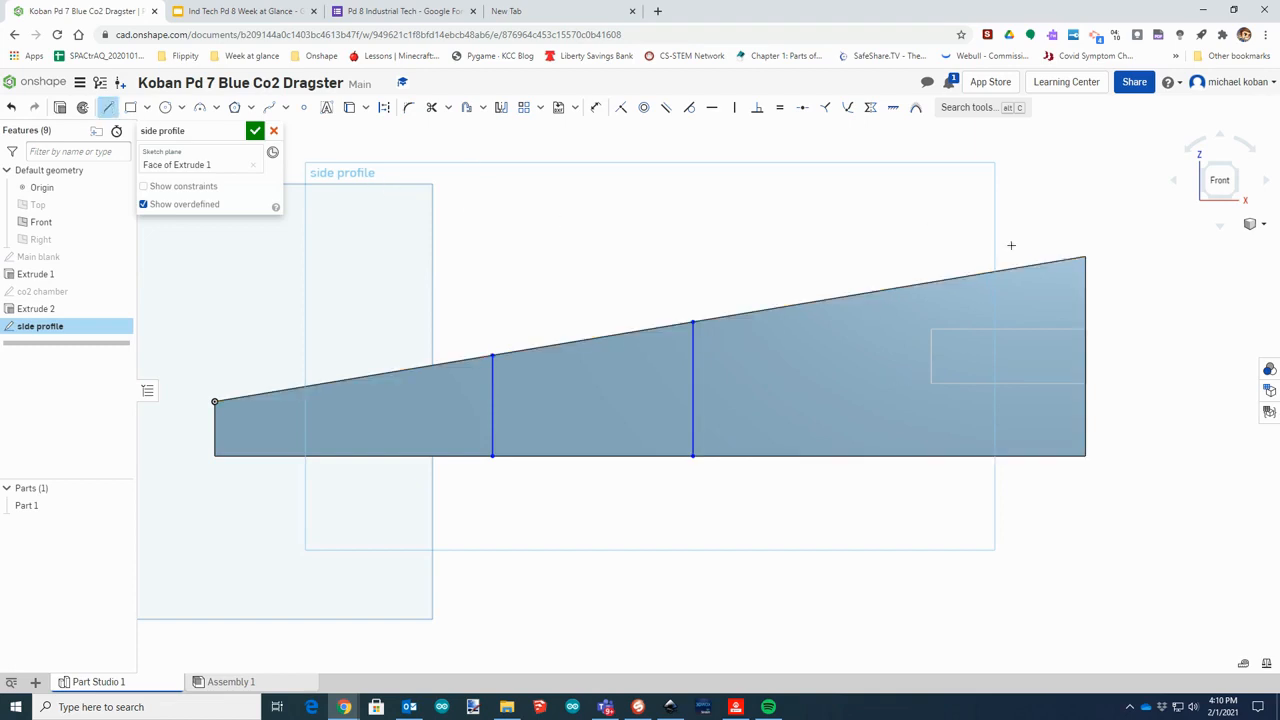
pyautogui.click(881, 292)
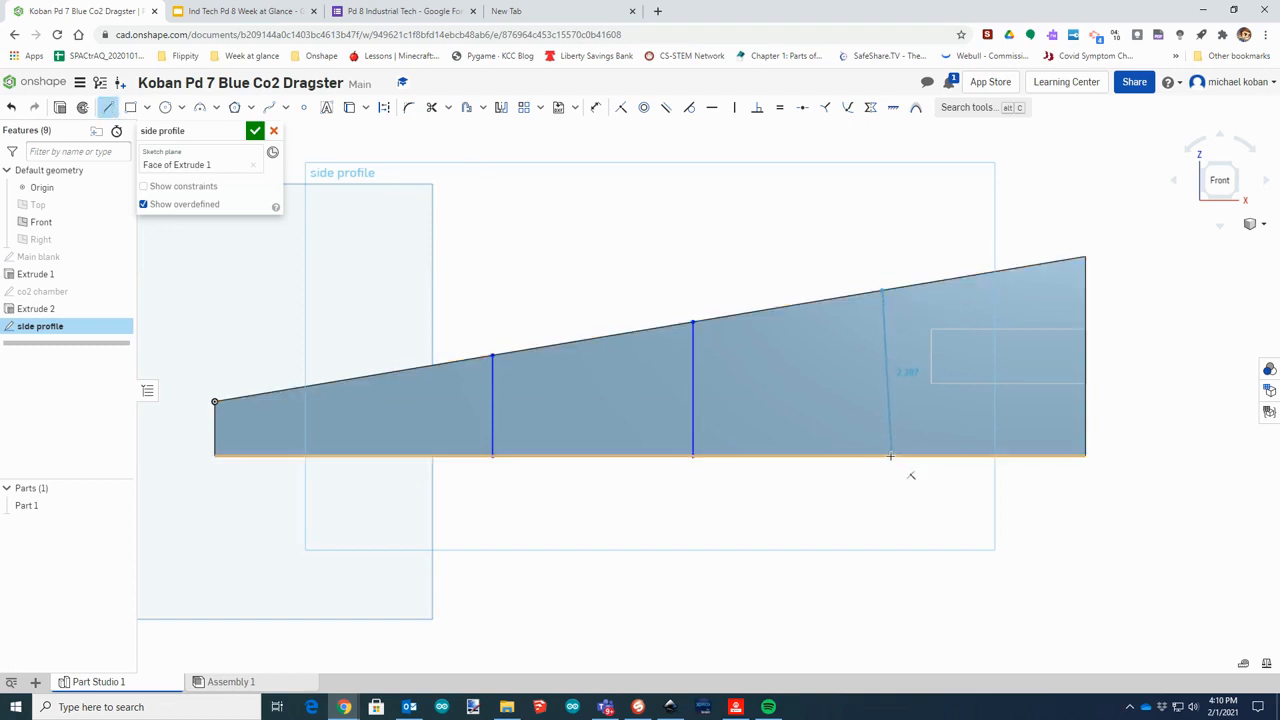
pyautogui.click(883, 457)
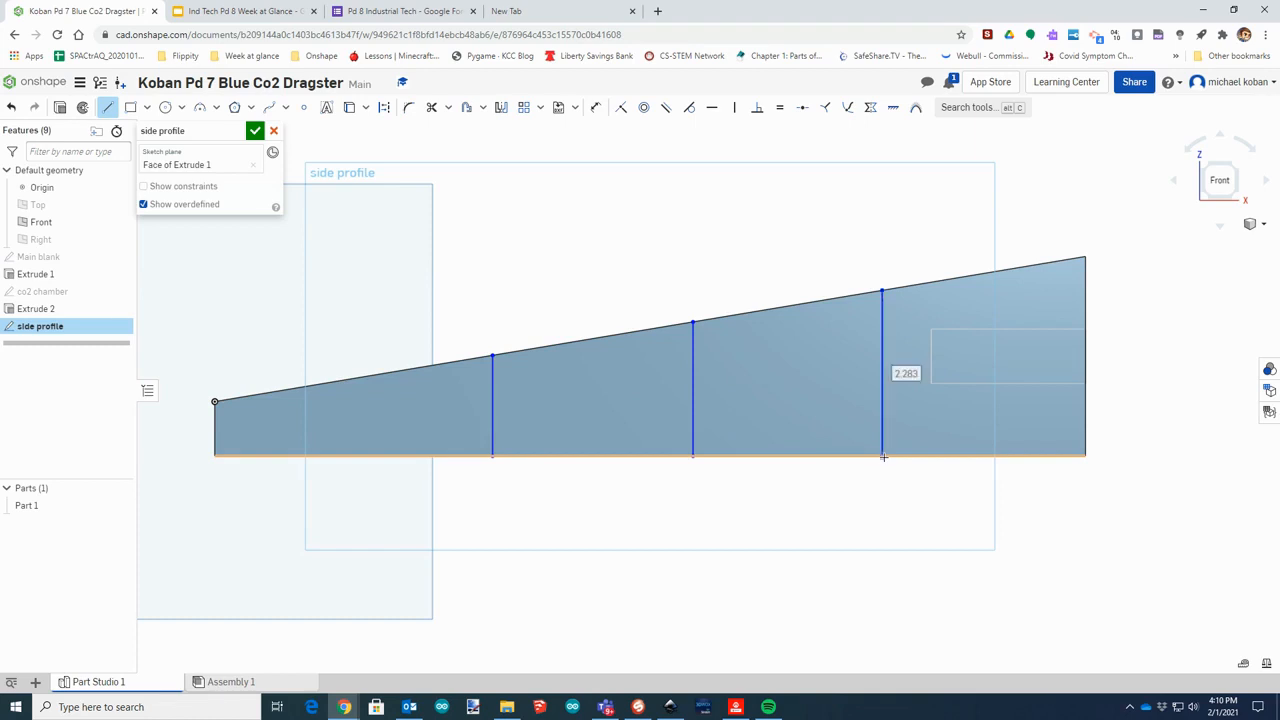
pyautogui.press('Escape')
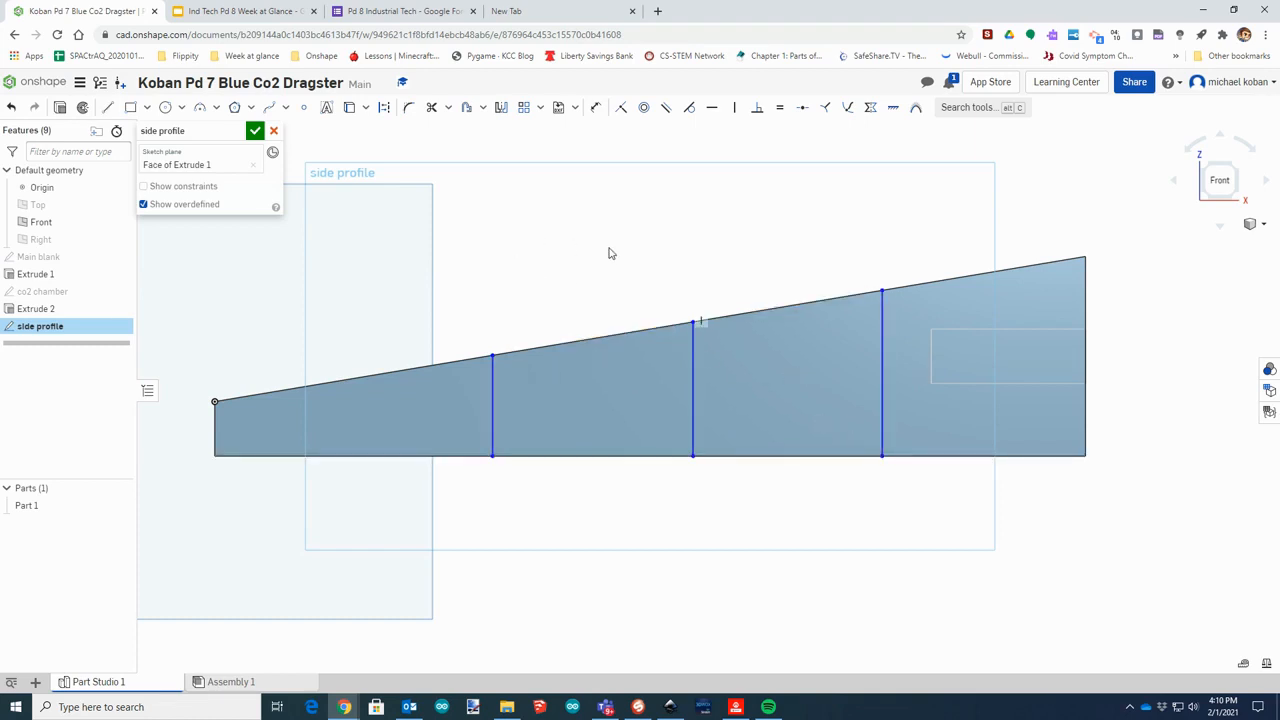
# Convert the three vertical lines to construction geometry
pyautogui.click(491, 399)
pyautogui.click(693, 399)
pyautogui.click(883, 415)
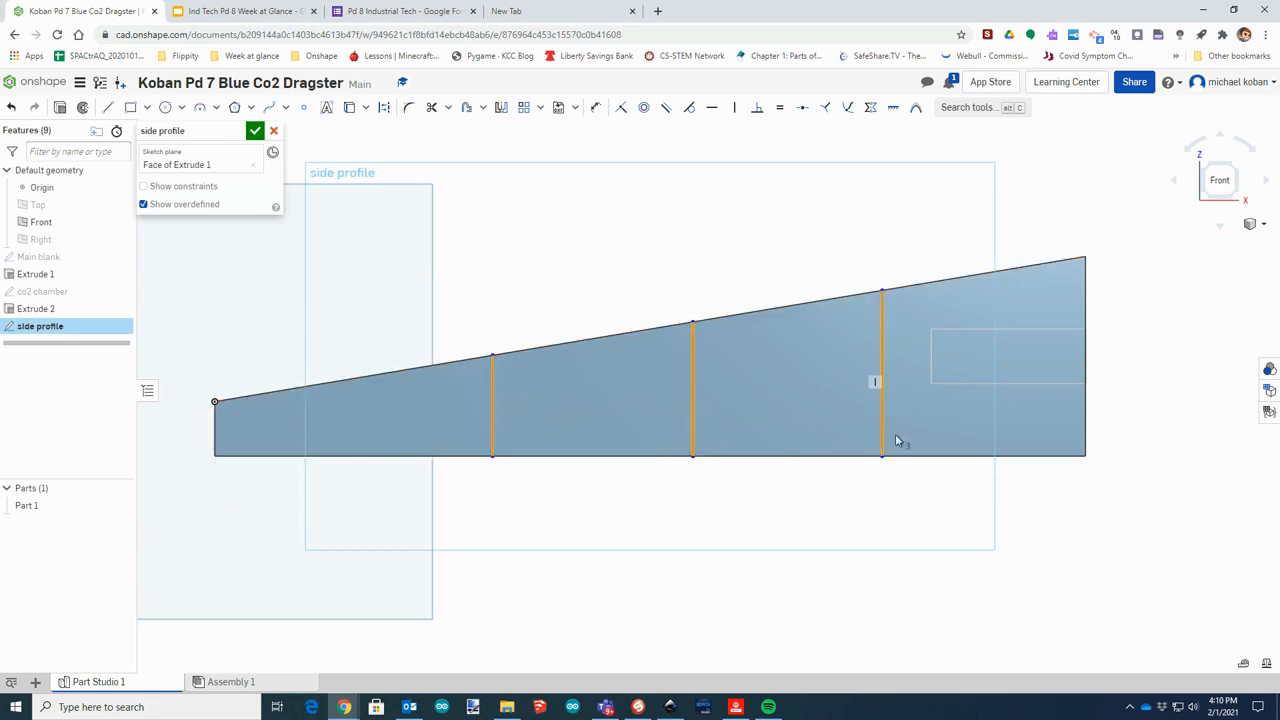
pyautogui.click(383, 108)
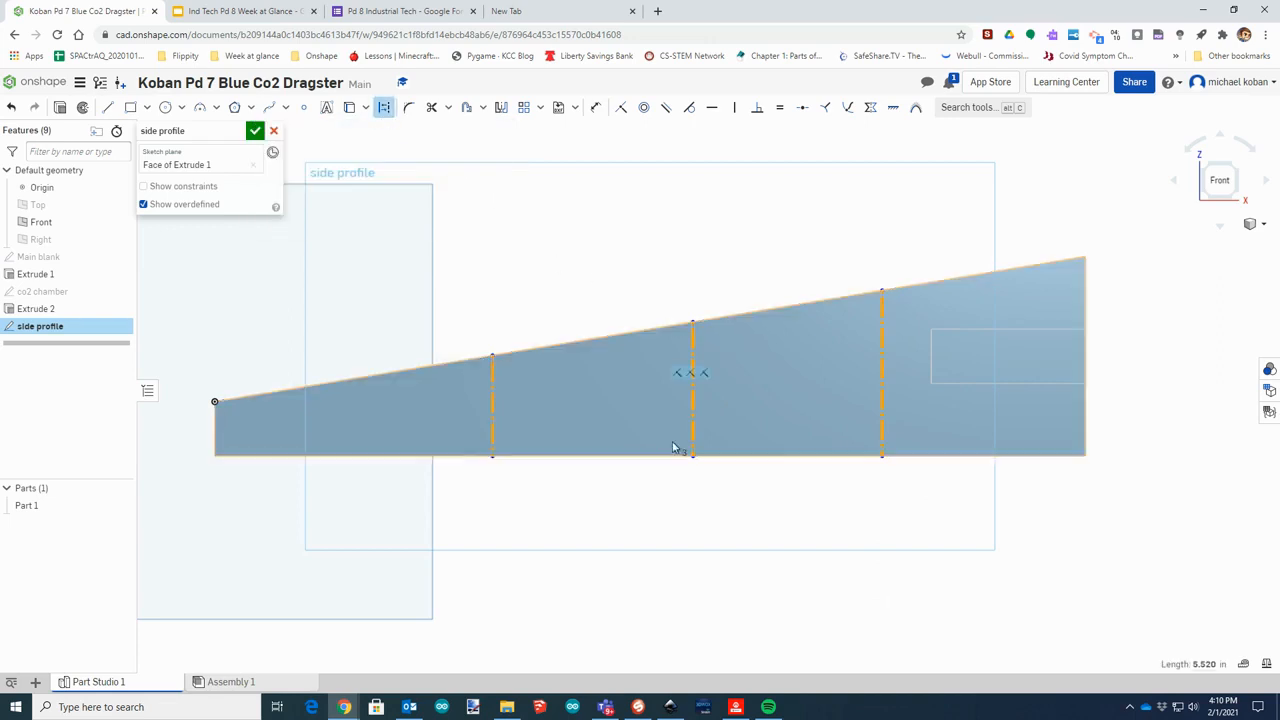
# Dimension the first construction line 2.25 in from the blank's narrow end
pyautogui.moveTo(605, 707)
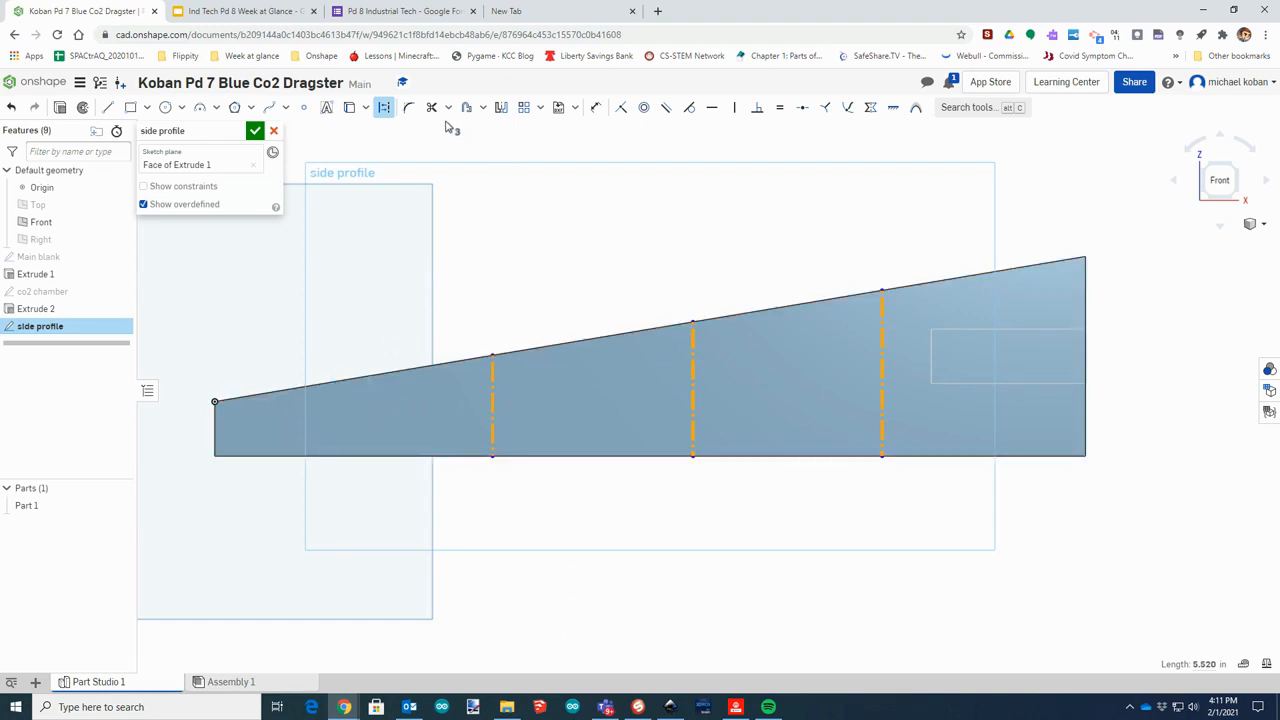
pyautogui.click(595, 108)
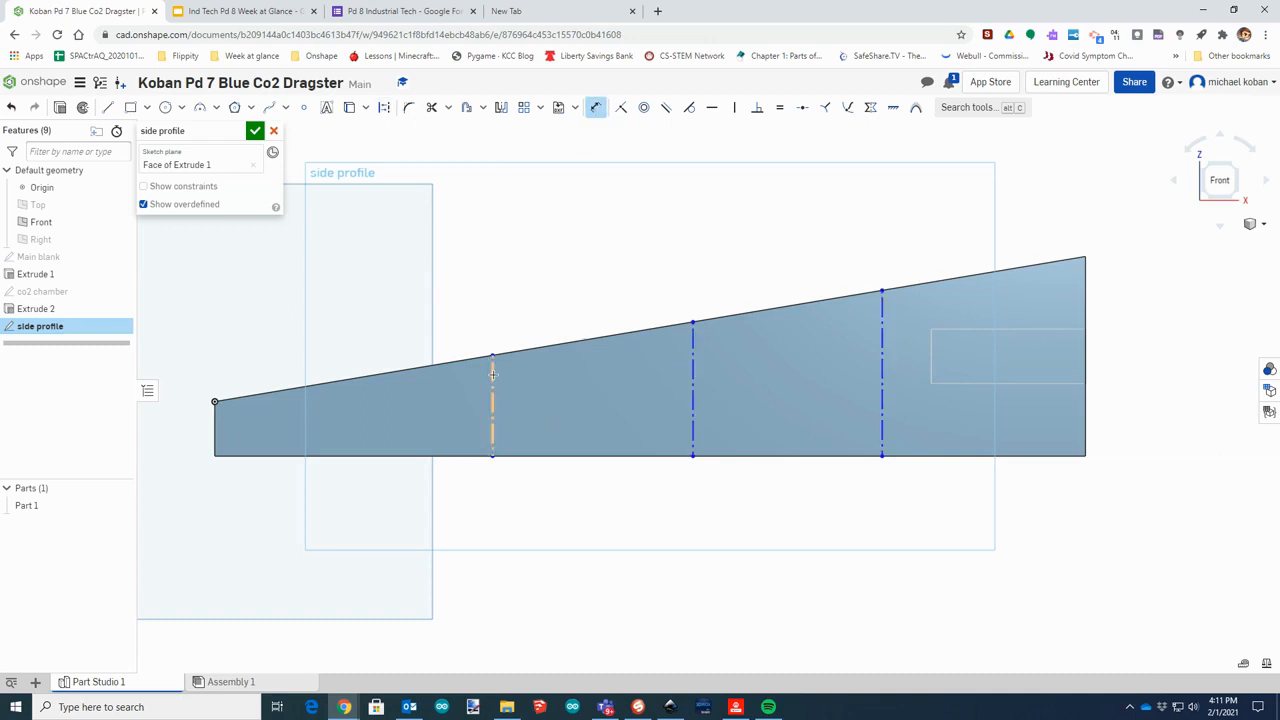
pyautogui.click(492, 375)
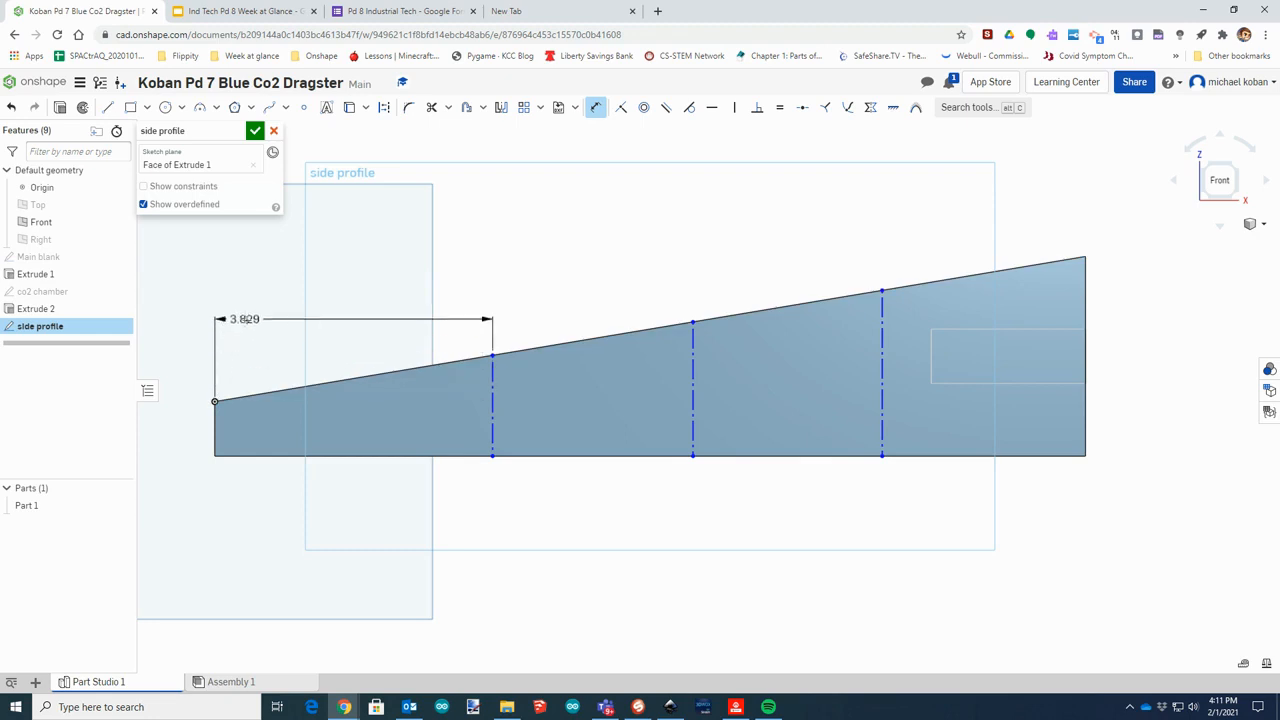
pyautogui.click(248, 320)
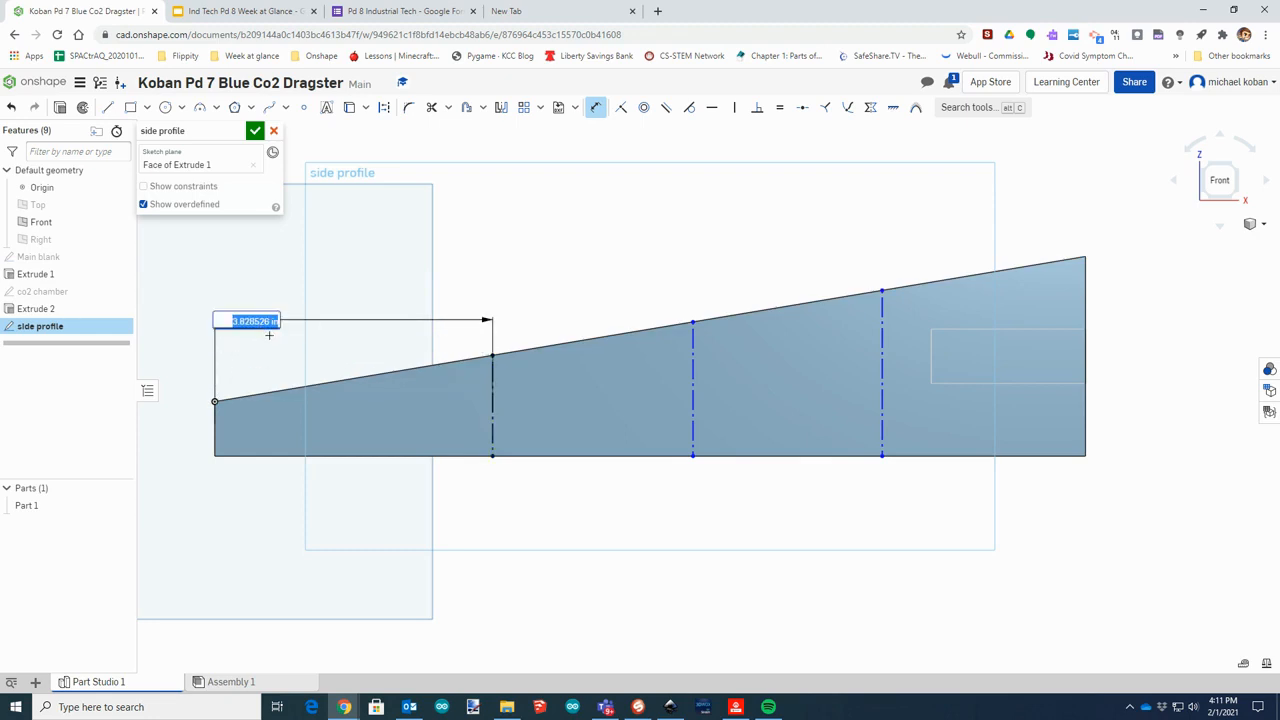
pyautogui.write('1.25')
pyautogui.press('Return')
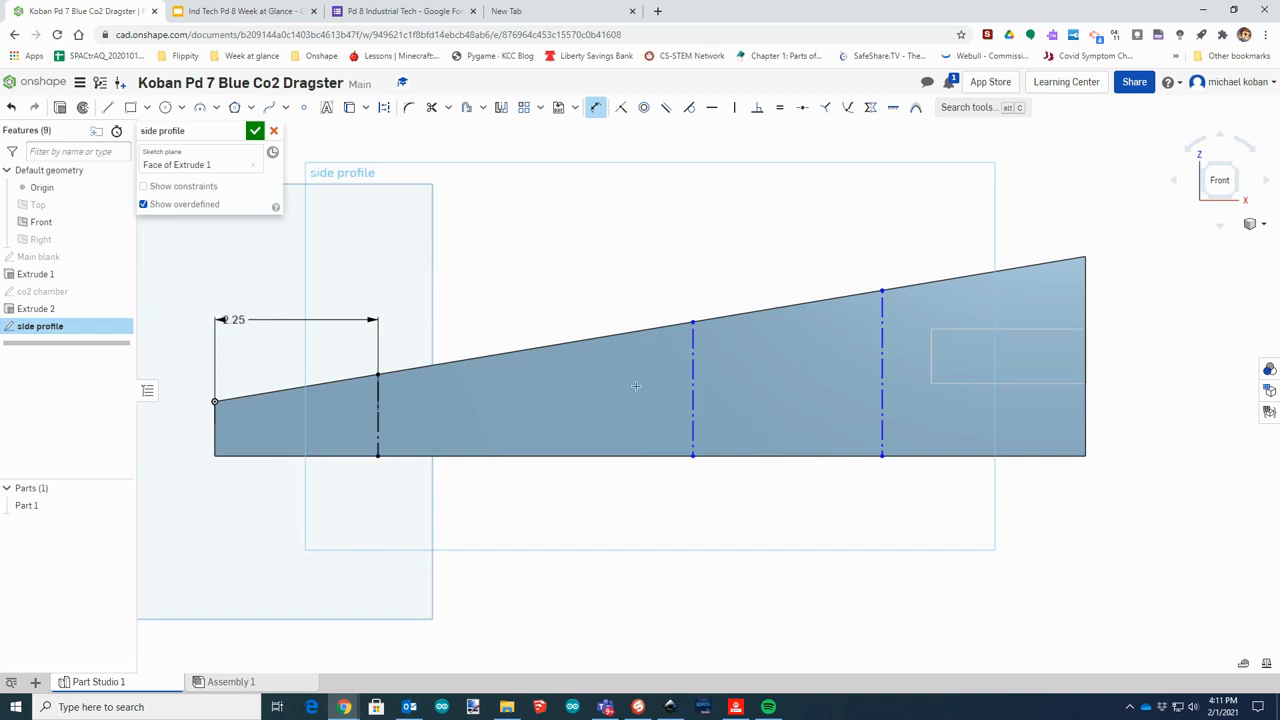
# Dimension the second construction line 5.75 in from the blank's narrow end
pyautogui.click(692, 367)
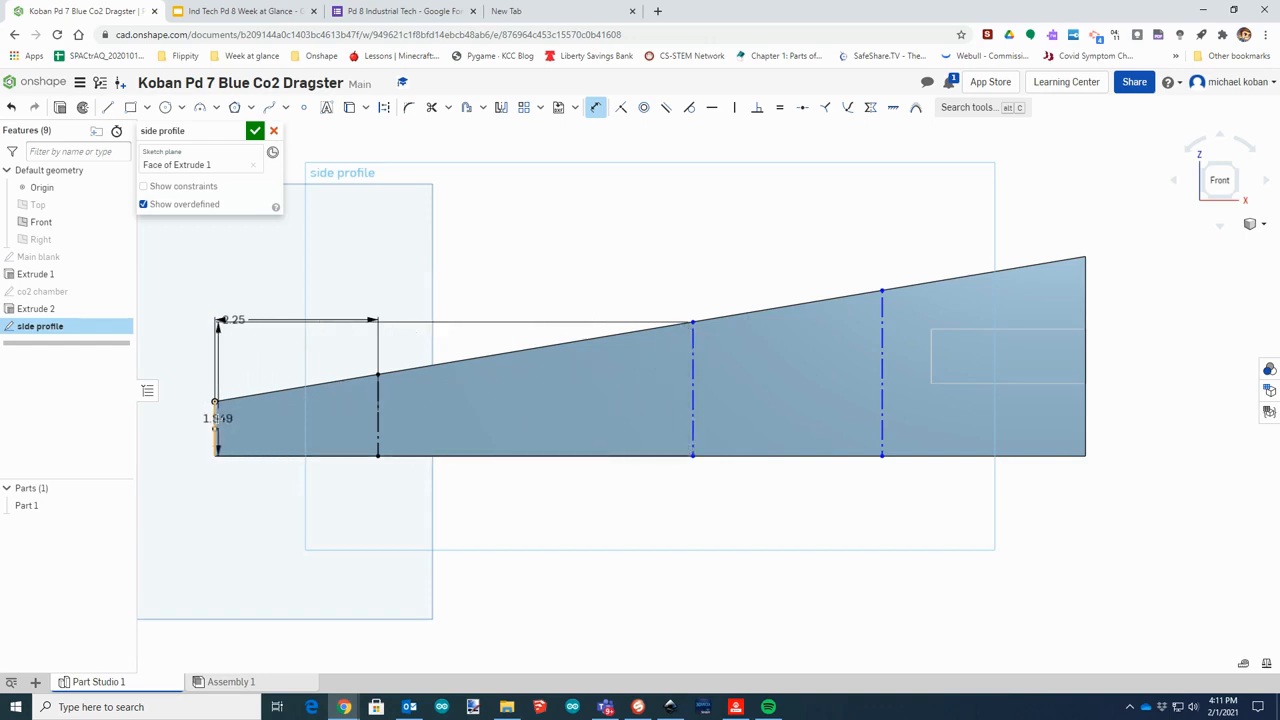
pyautogui.click(214, 425)
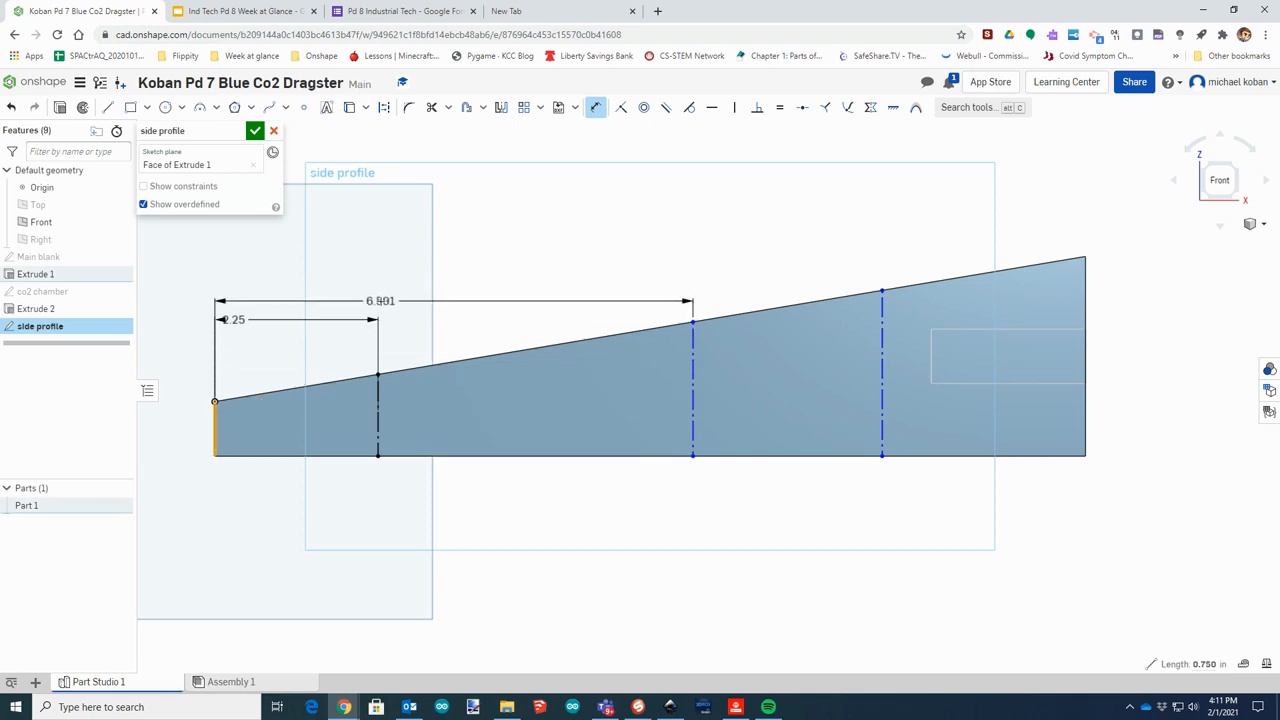
pyautogui.click(381, 300)
pyautogui.write('5')
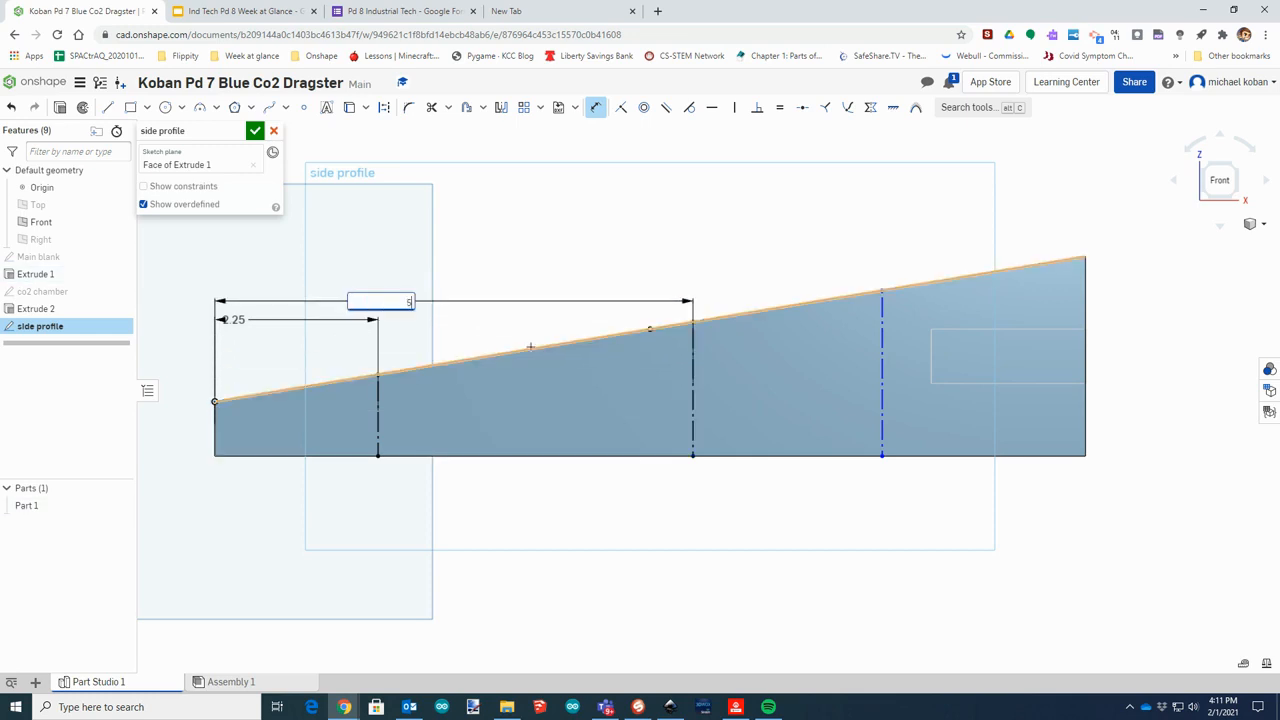
pyautogui.write('.75')
pyautogui.press('Return')
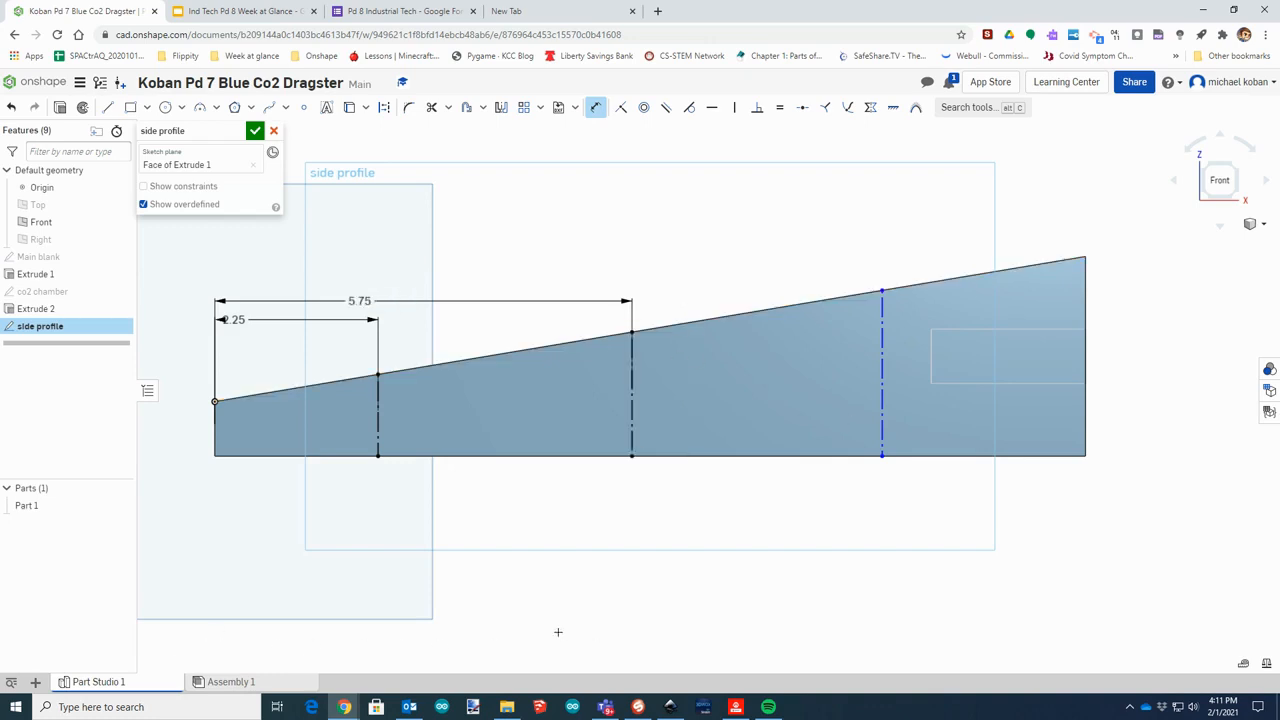
# Dimension the third construction line 2.75 in from the blank's tall end
pyautogui.click(877, 368)
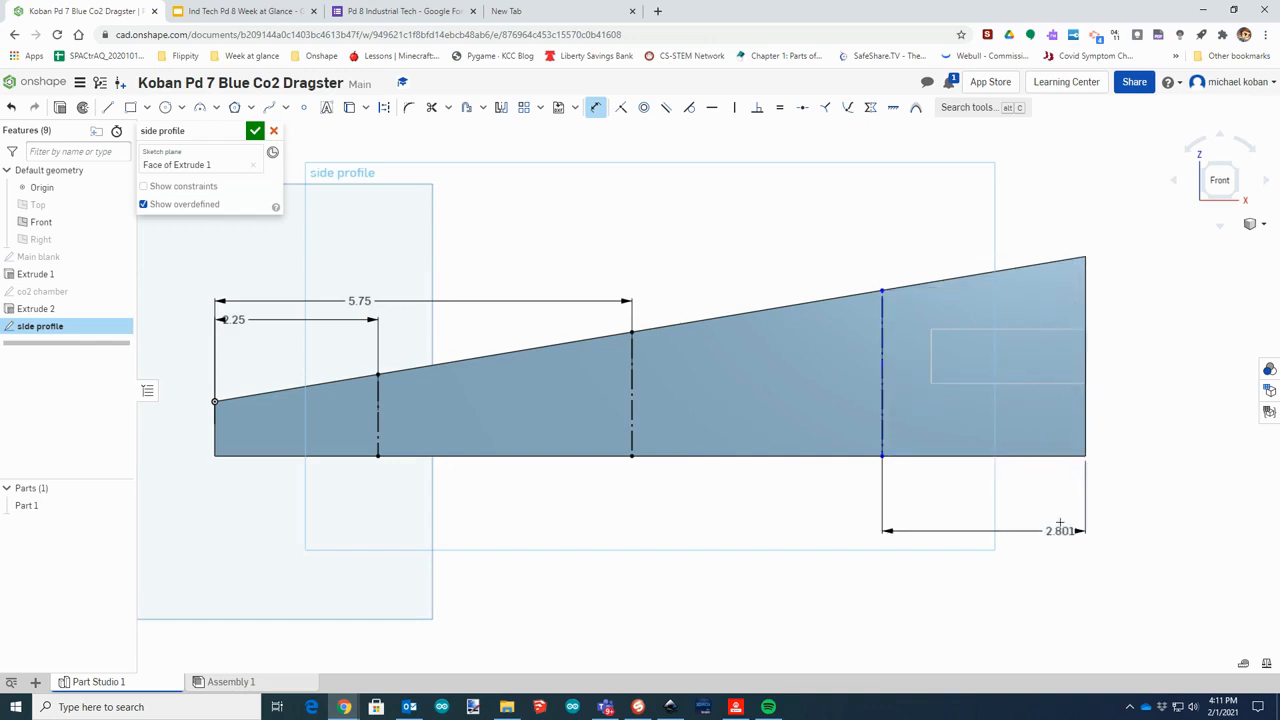
pyautogui.click(1087, 540)
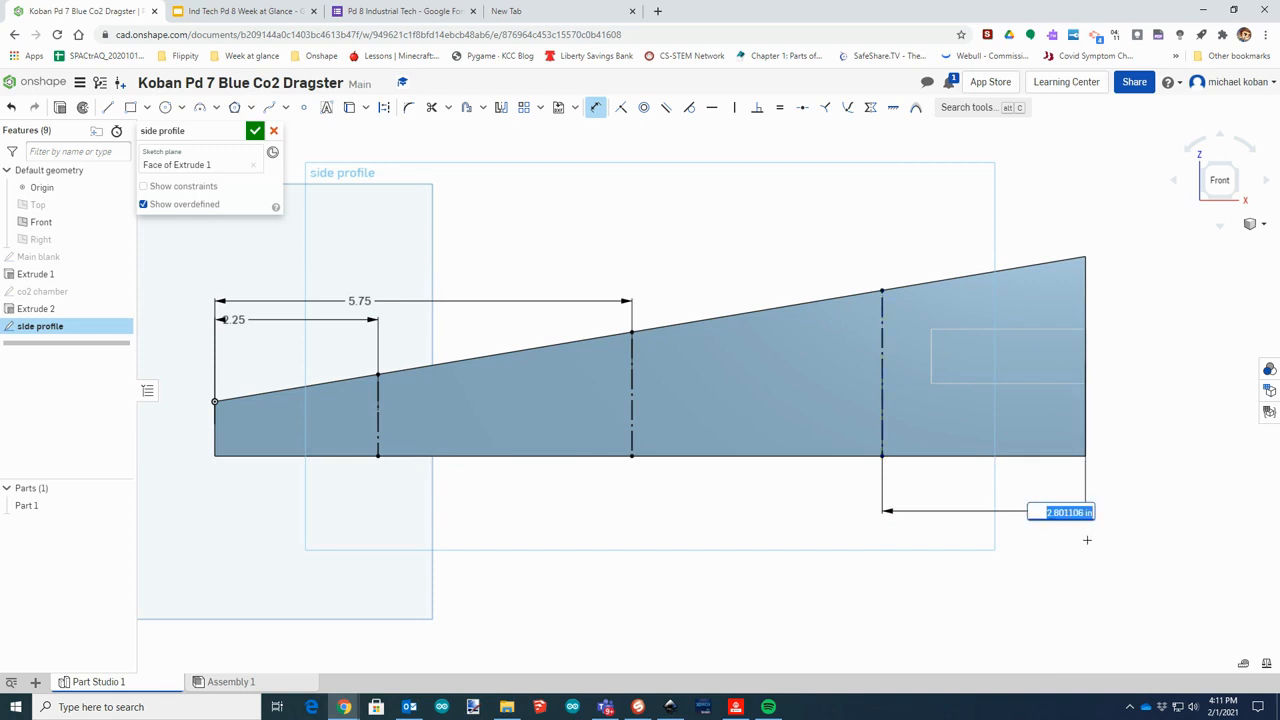
pyautogui.write('2.75')
pyautogui.press('Return')
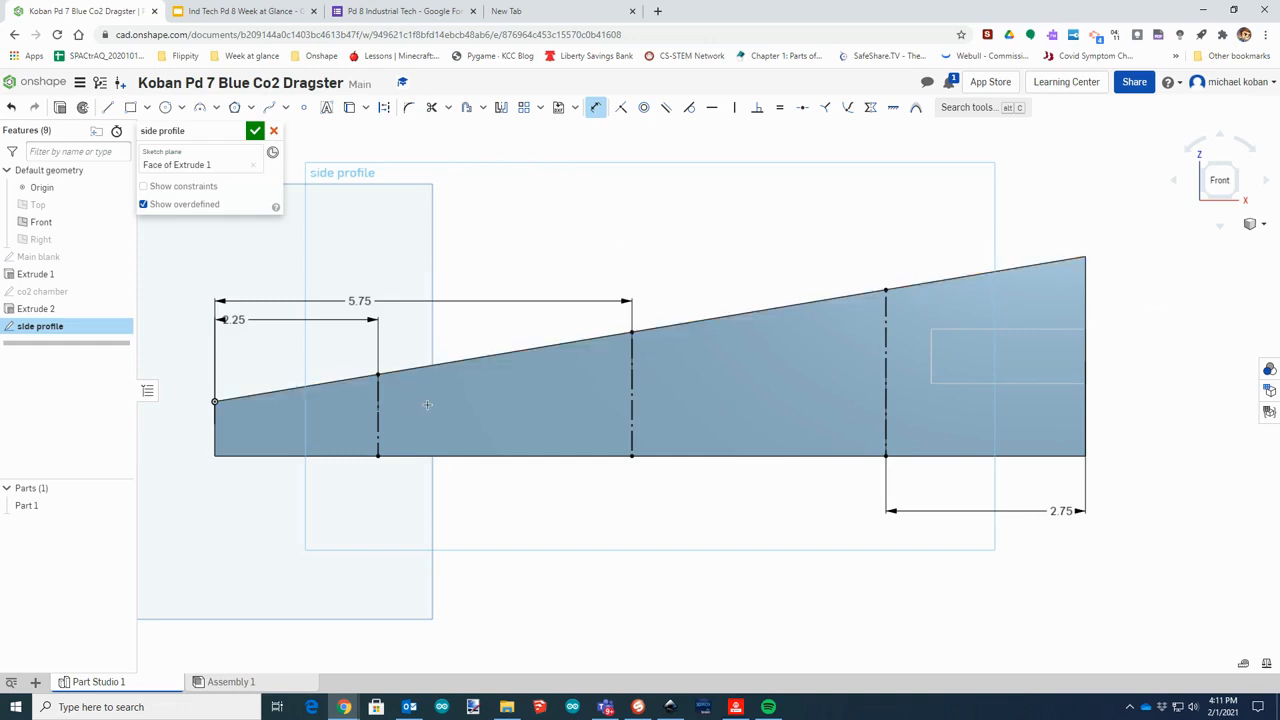
# Draw a spline from just outside the tall end's upper corner, passing above the CO2 chamber and down to just before the middle construction line
pyautogui.click(271, 110)
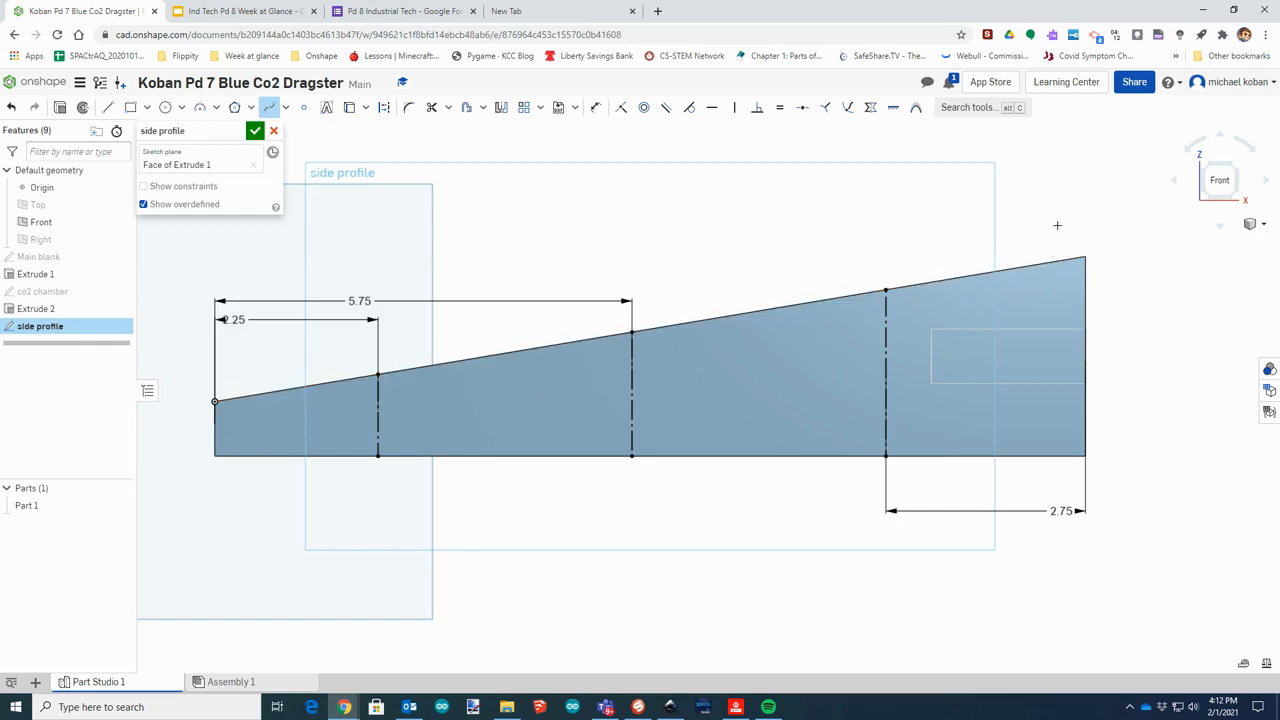
pyautogui.click(1131, 241)
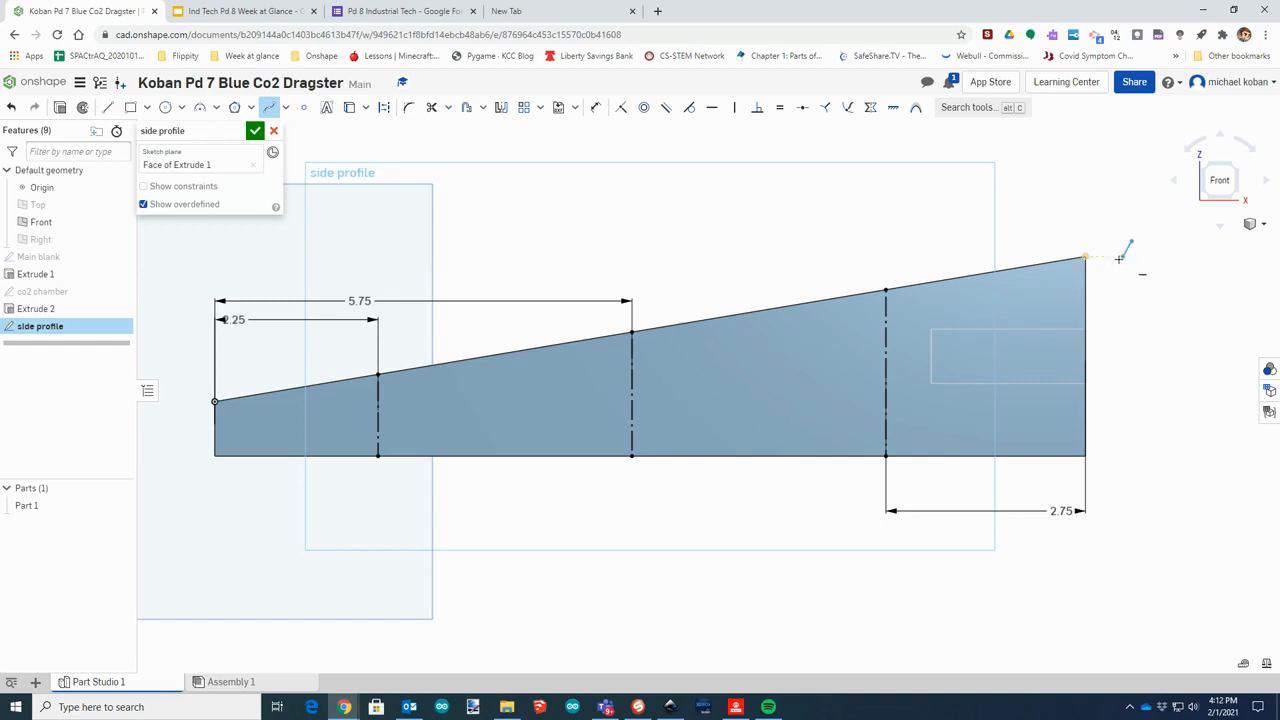
pyautogui.click(1063, 282)
pyautogui.click(1022, 297)
pyautogui.click(927, 320)
pyautogui.doubleClick(886, 320)
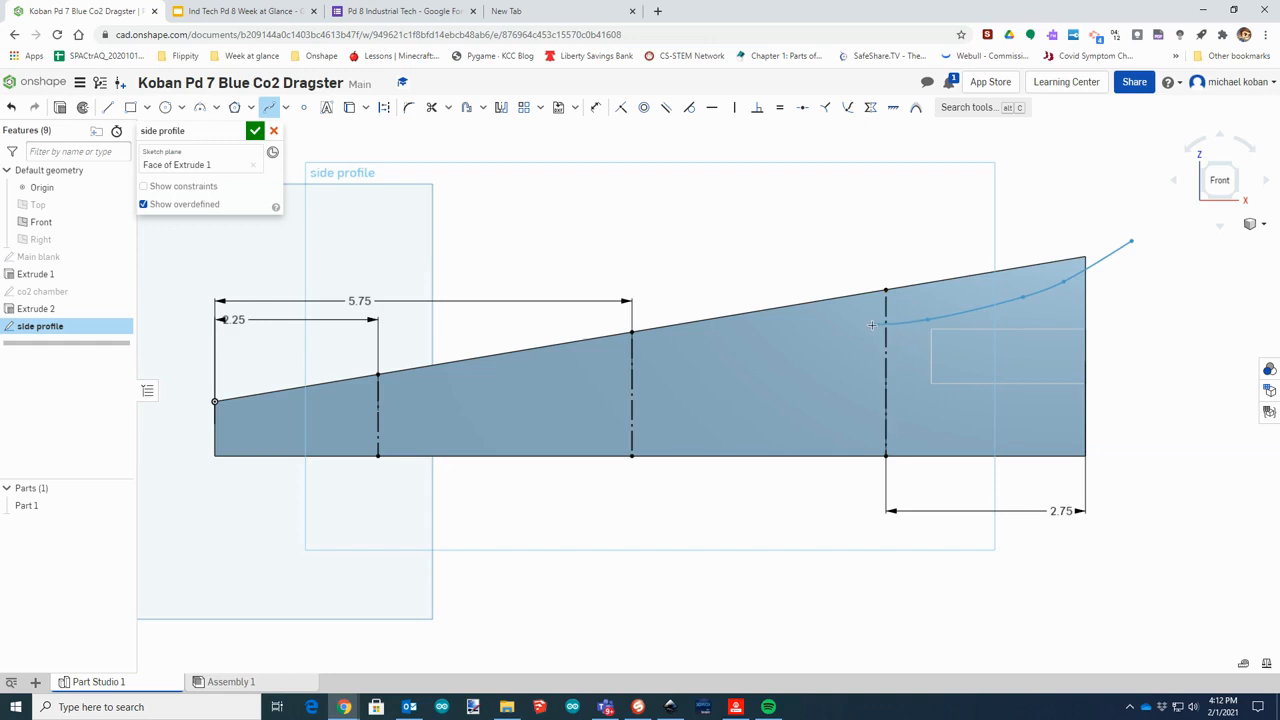
pyautogui.click(869, 325)
pyautogui.click(668, 389)
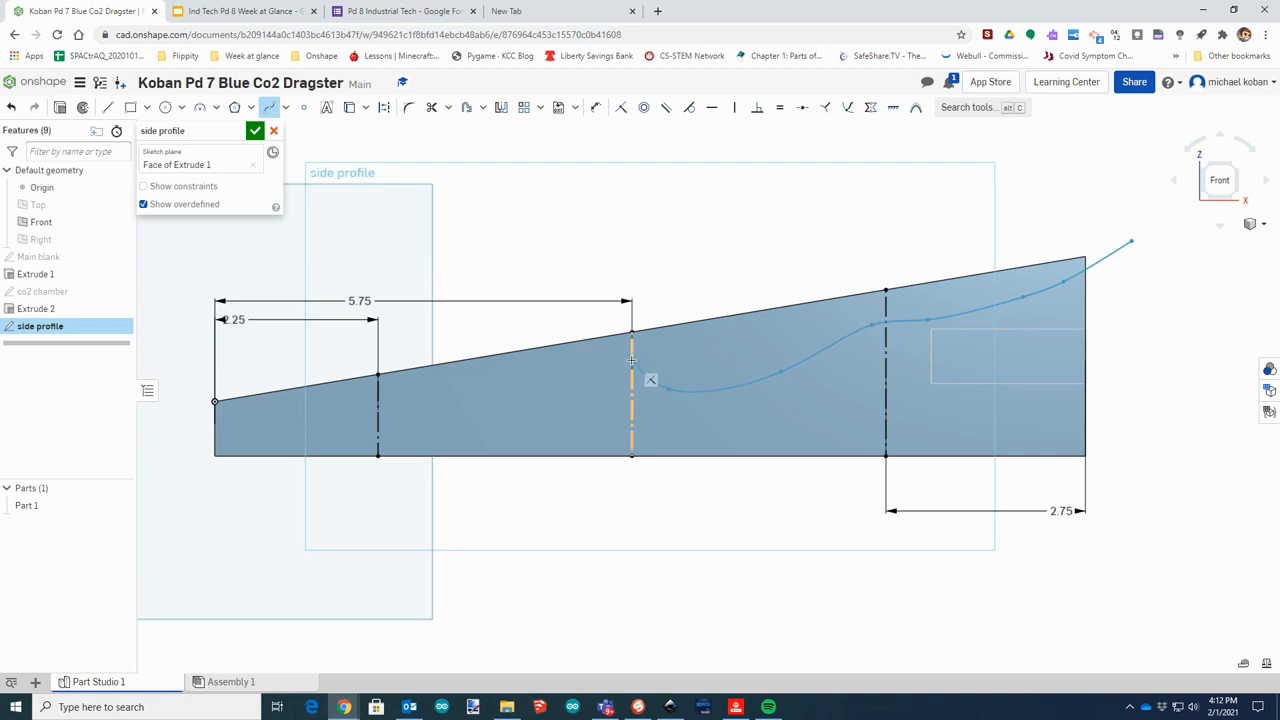
pyautogui.click(668, 389)
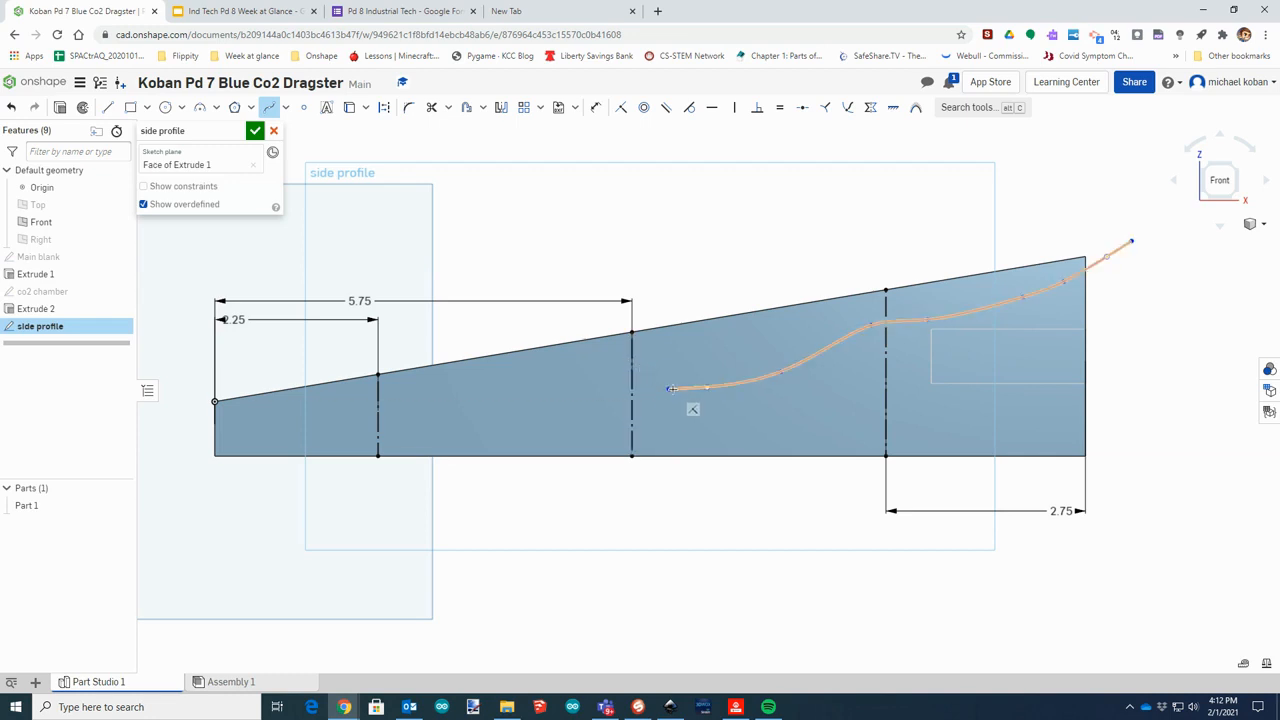
pyautogui.click(669, 389)
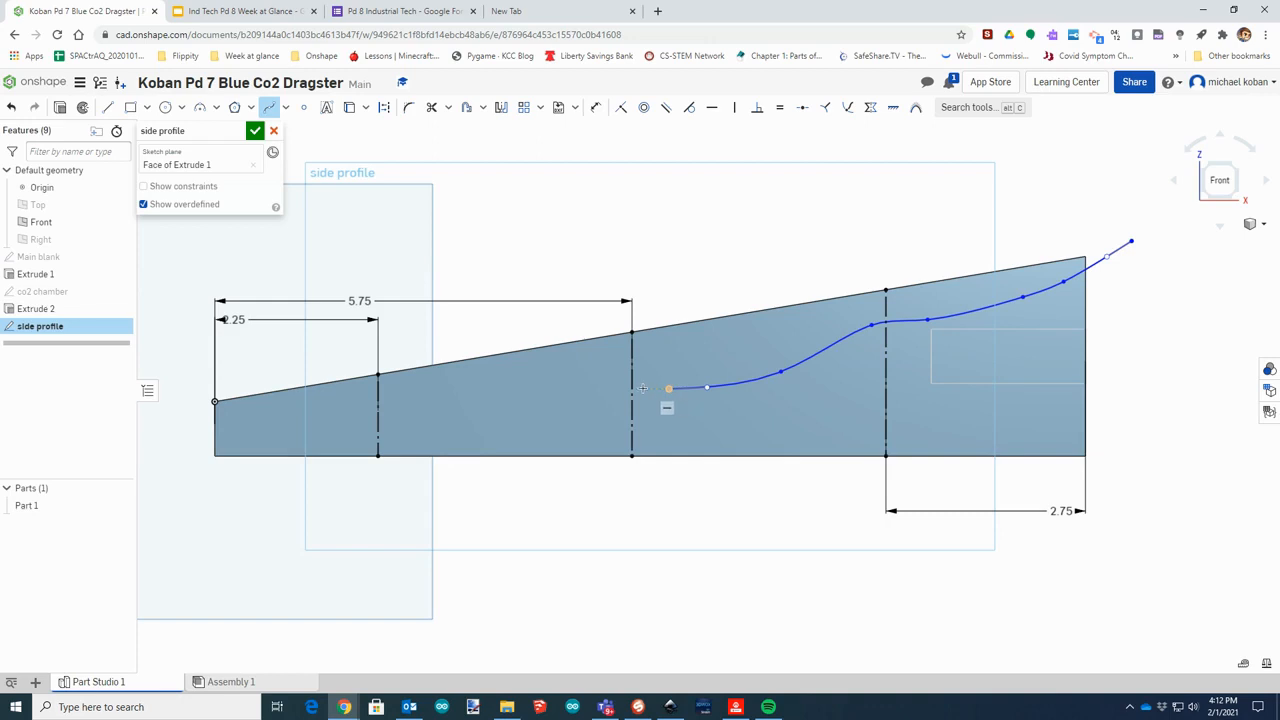
pyautogui.click(578, 388)
pyautogui.click(476, 402)
pyautogui.click(397, 420)
pyautogui.rightClick(397, 443)
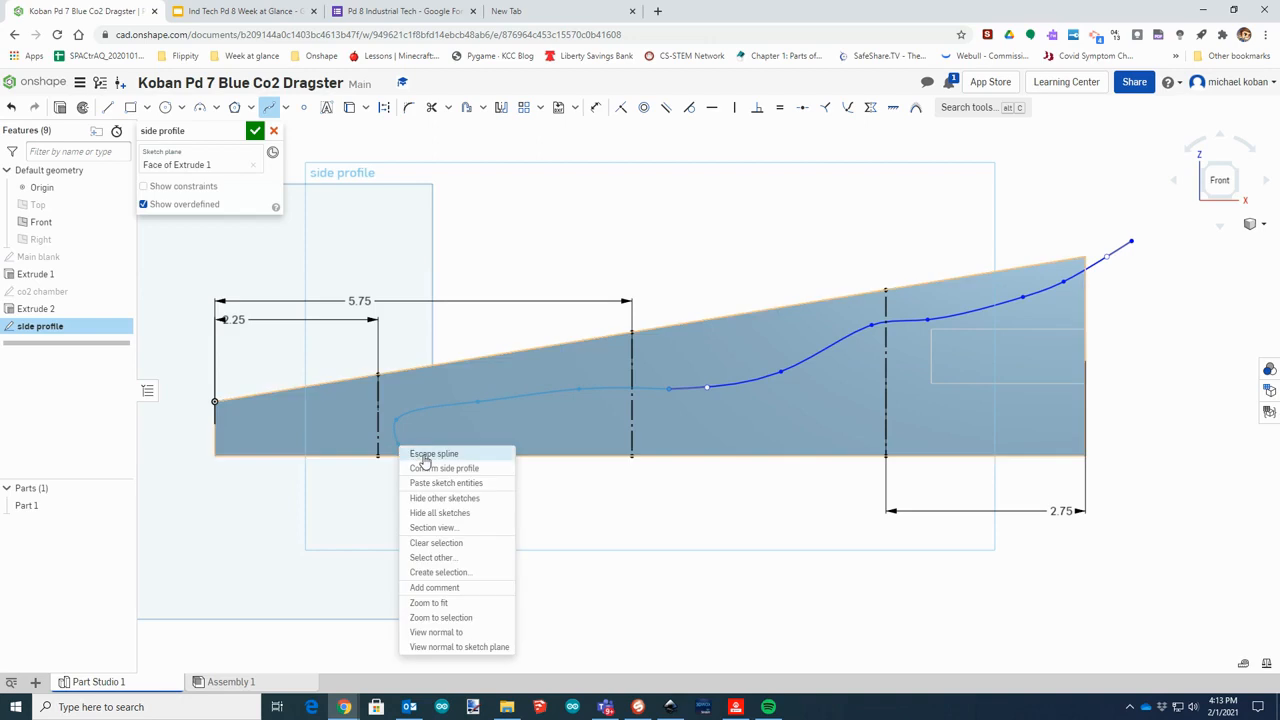
pyautogui.click(423, 450)
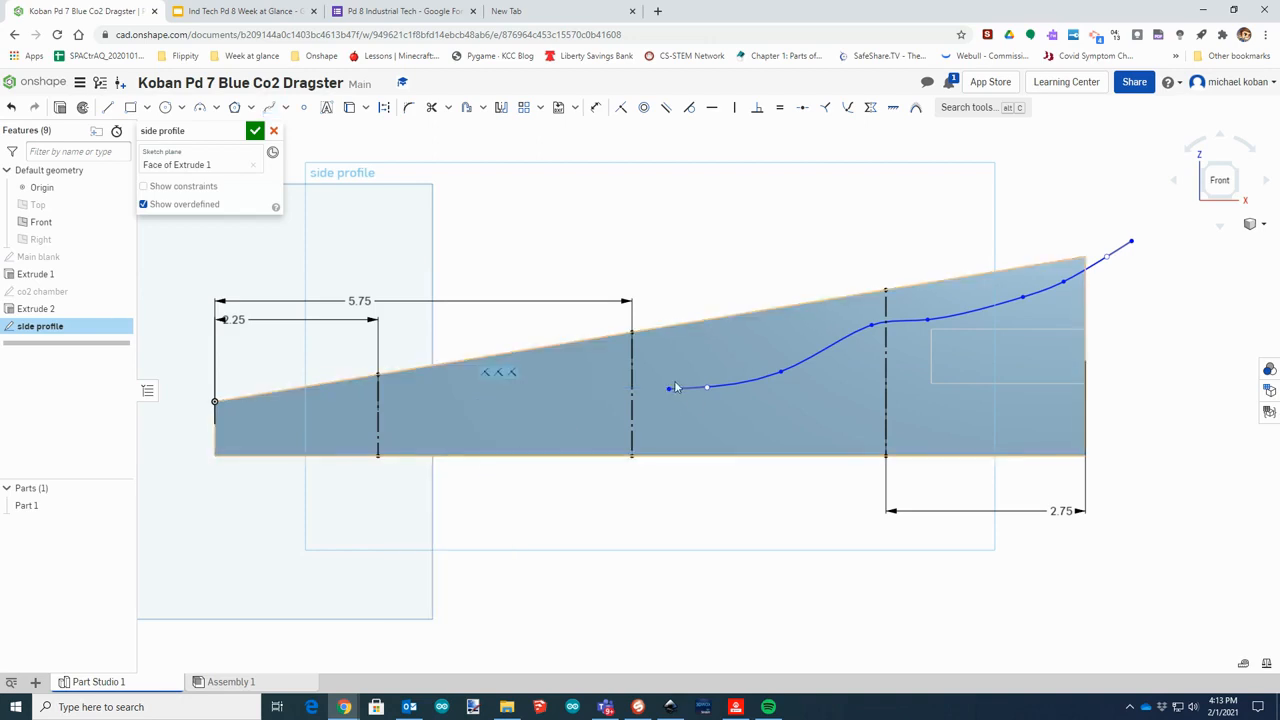
pyautogui.click(269, 107)
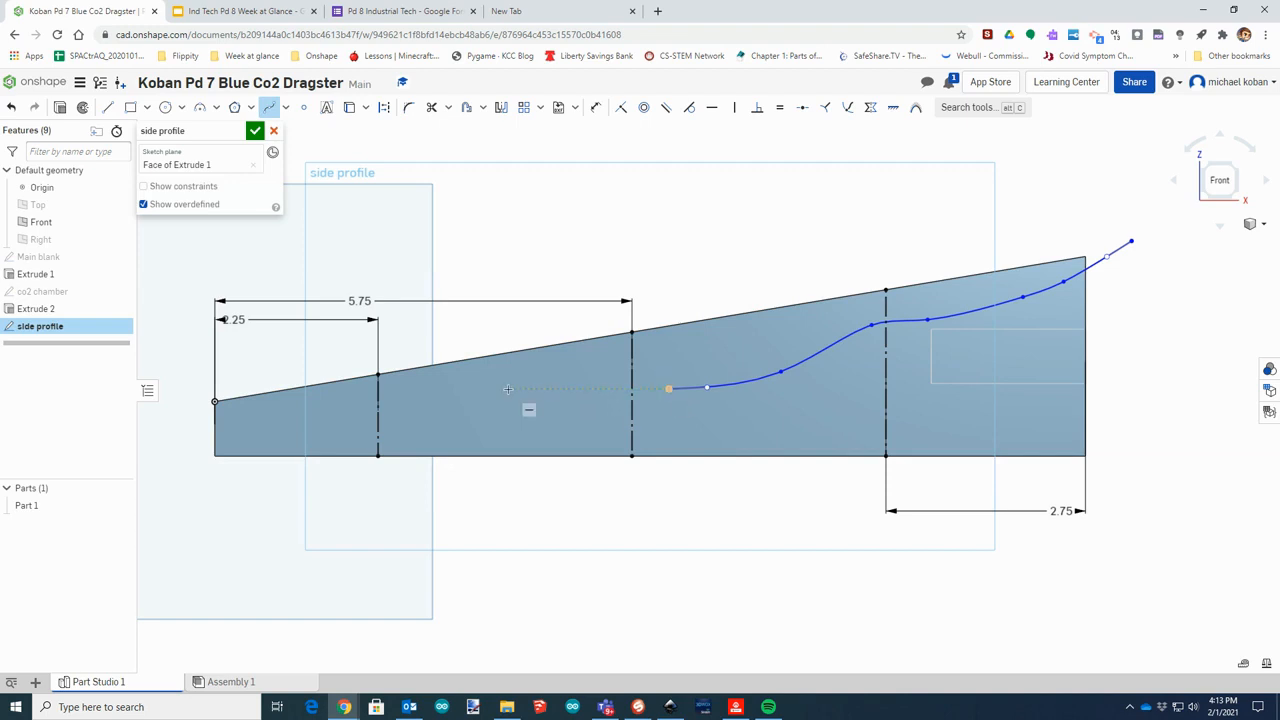
pyautogui.click(538, 388)
pyautogui.press('Escape')
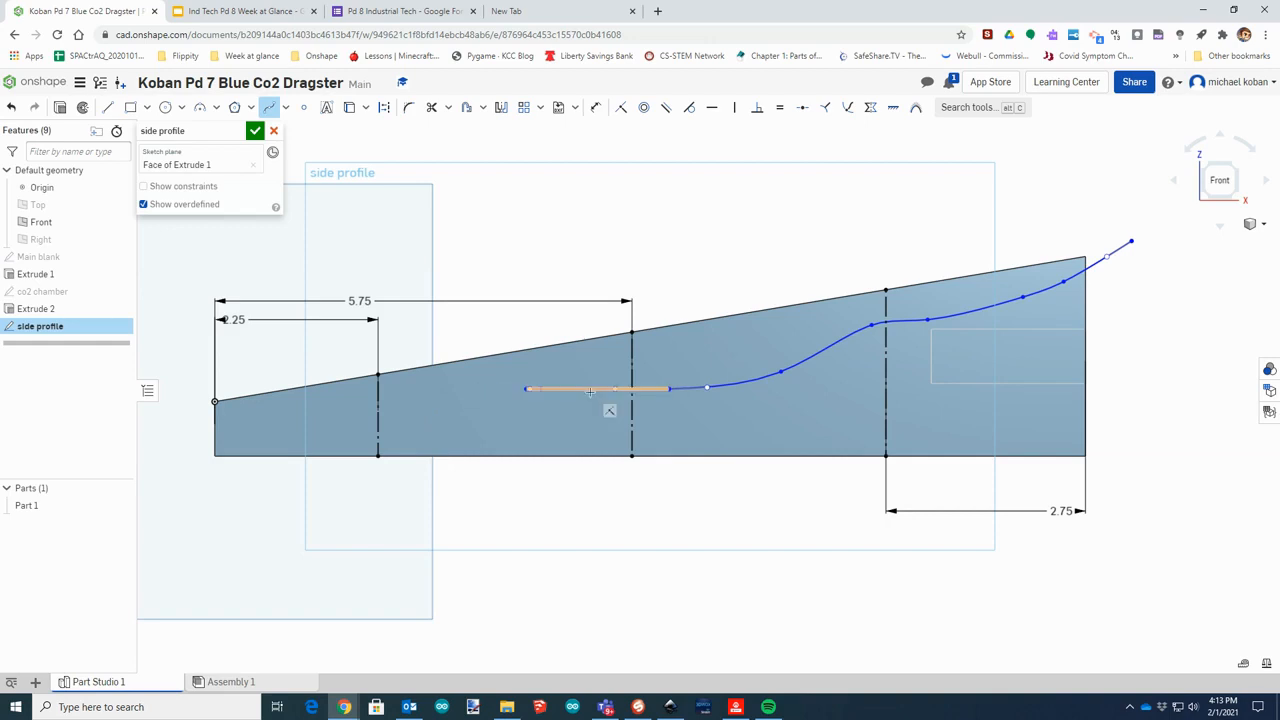
pyautogui.hotkey('ctrl', 'z')
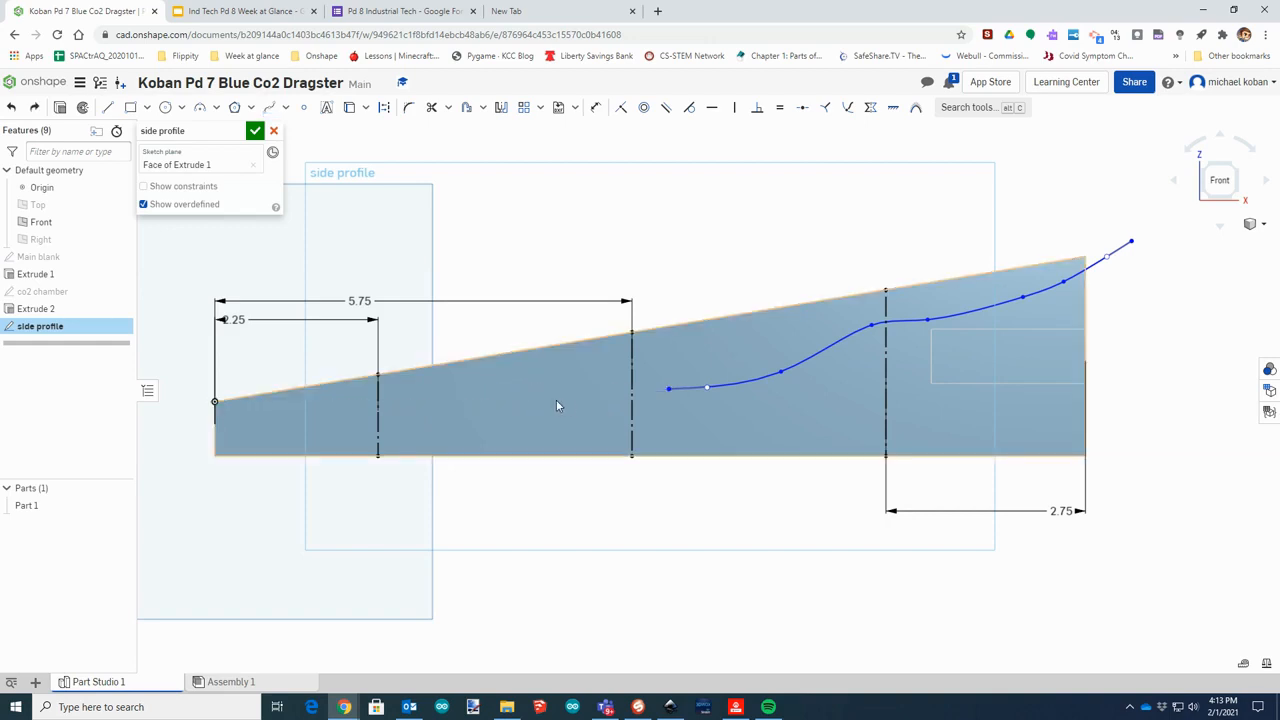
# Draw a second spline from the first spline's lower end, sloping gently down to just short of the construction line nearest the narrow end
pyautogui.press('s')
pyautogui.click(669, 388)
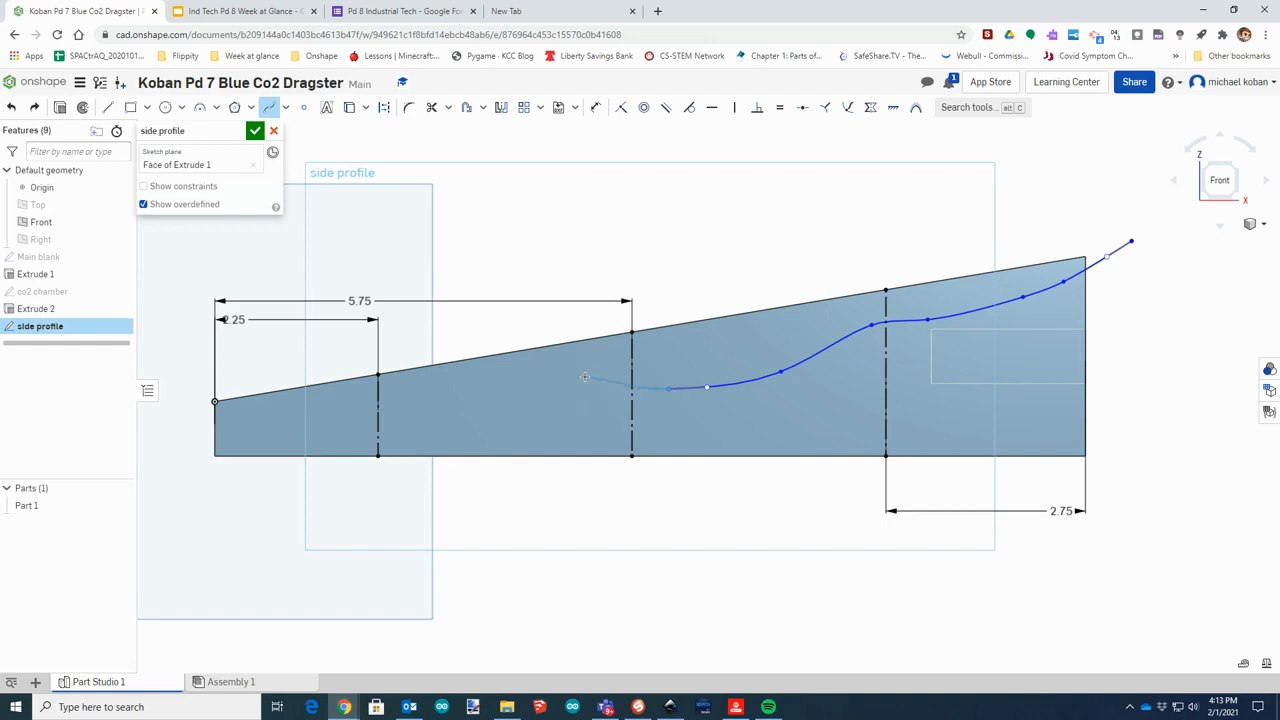
pyautogui.click(481, 394)
pyautogui.doubleClick(400, 417)
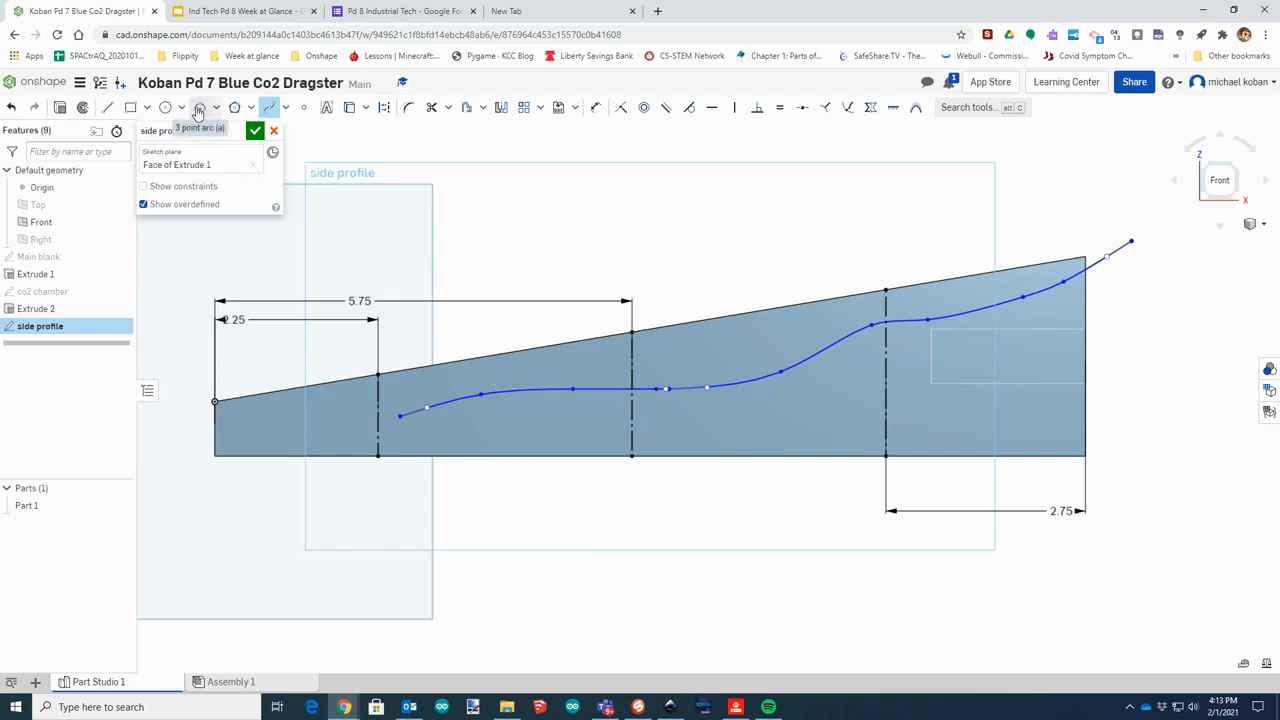
pyautogui.click(199, 110)
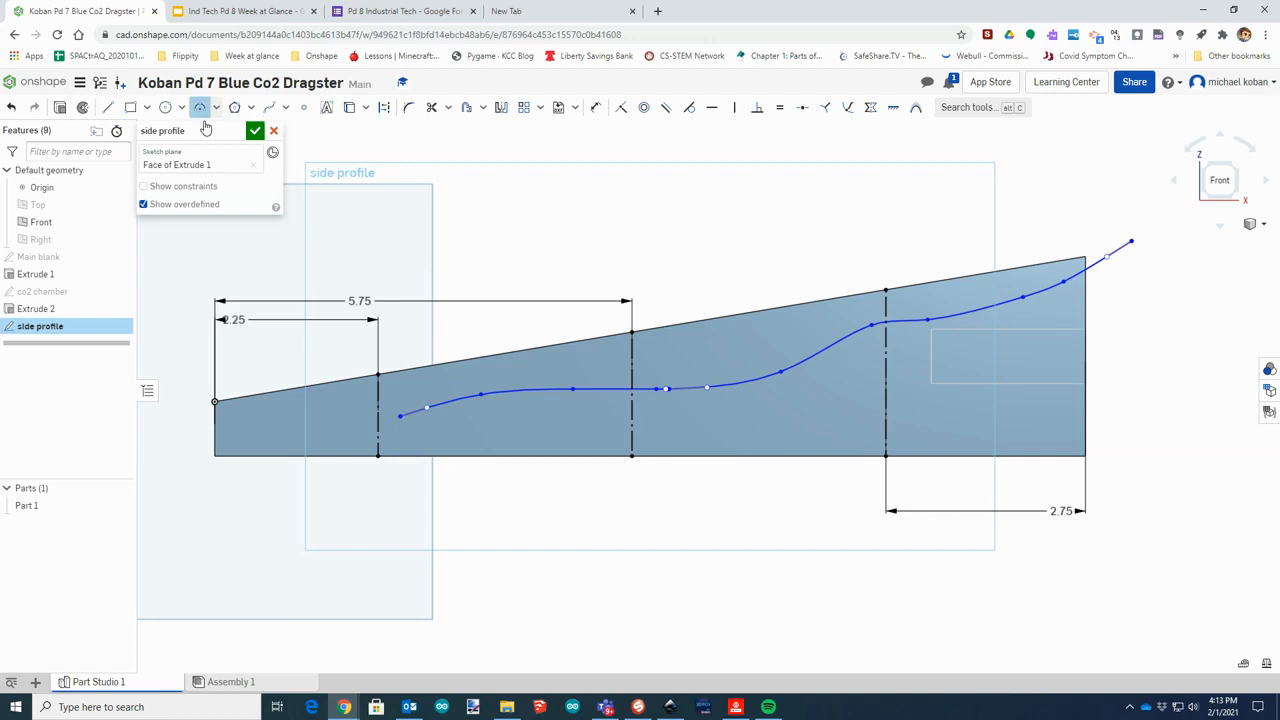
pyautogui.click(399, 416)
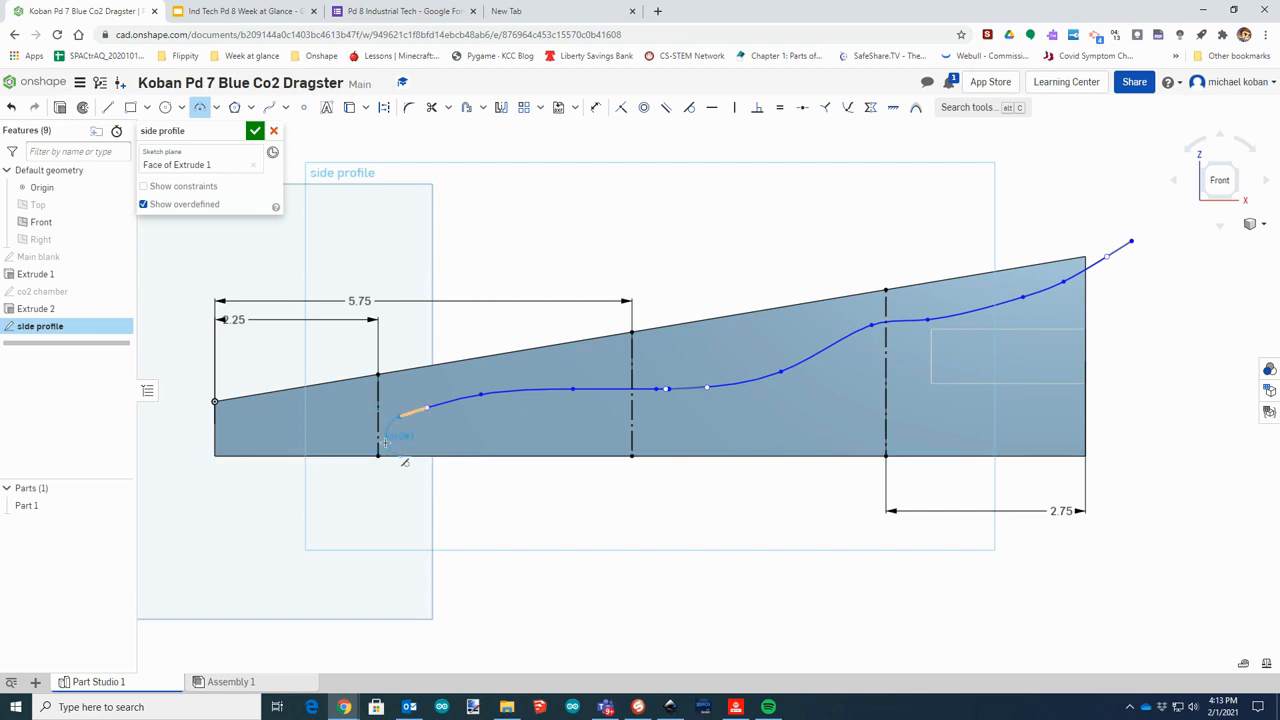
pyautogui.press('Escape')
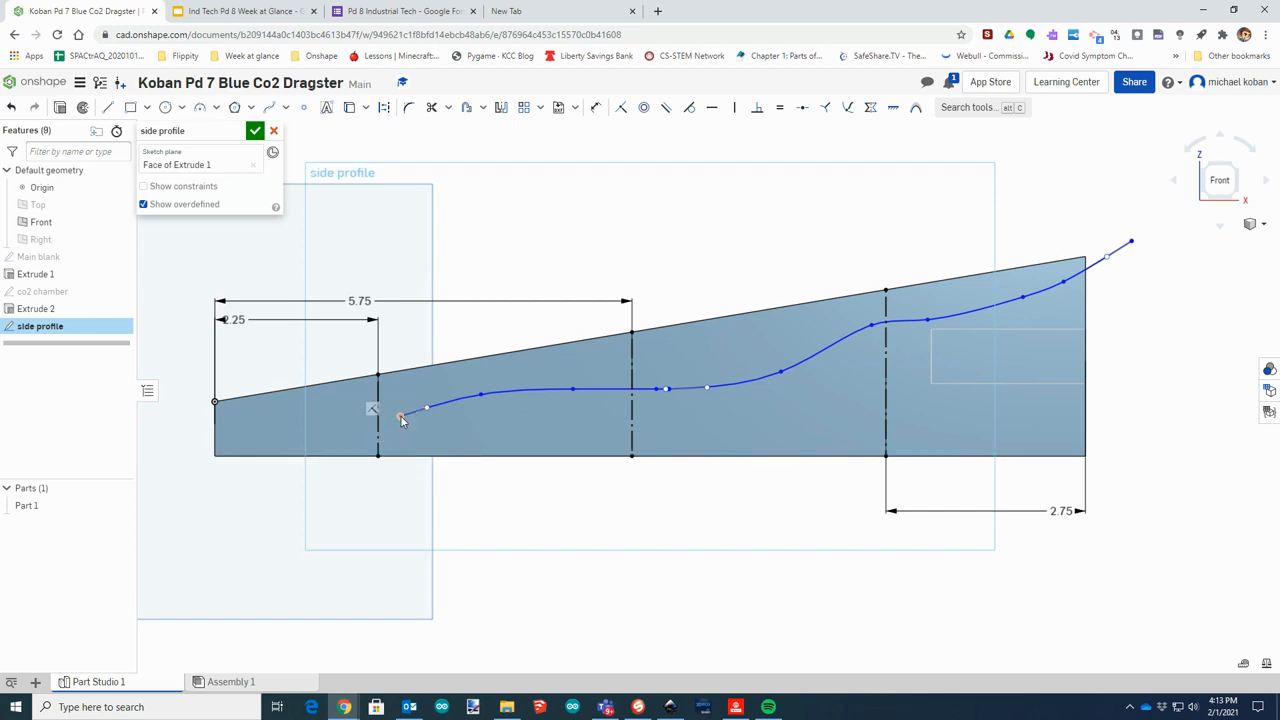
pyautogui.click(203, 108)
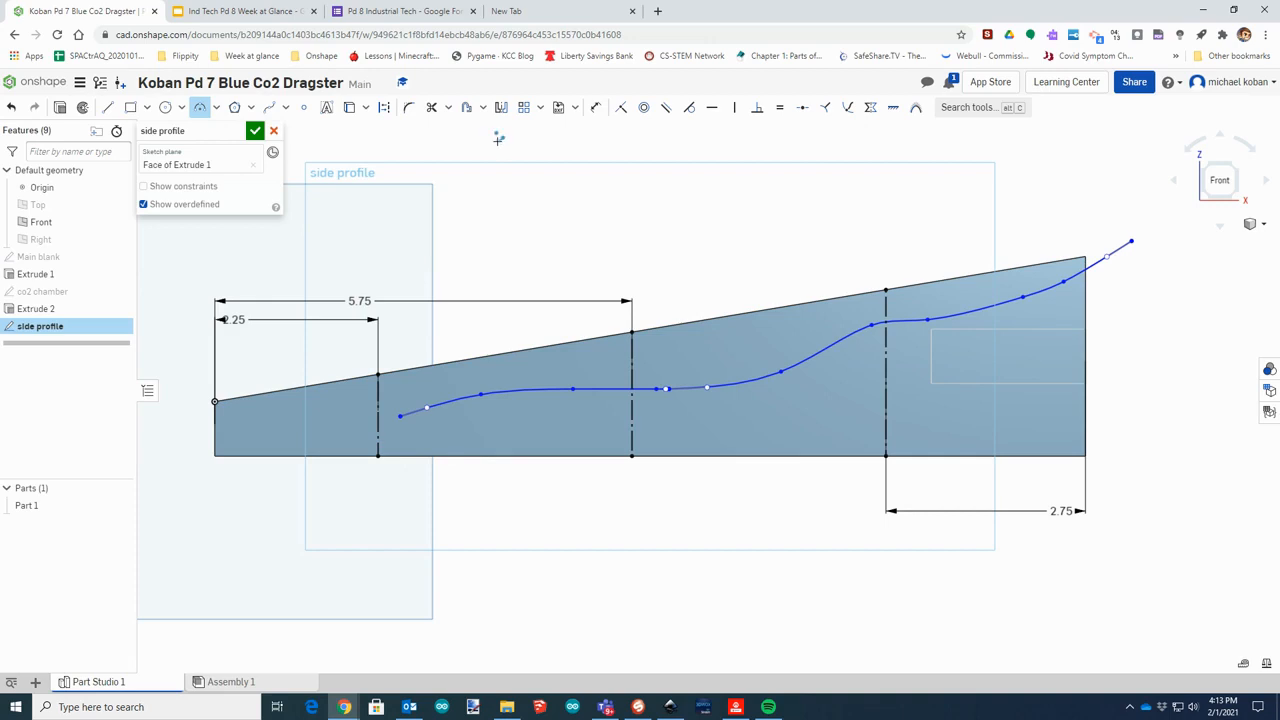
pyautogui.press('Escape')
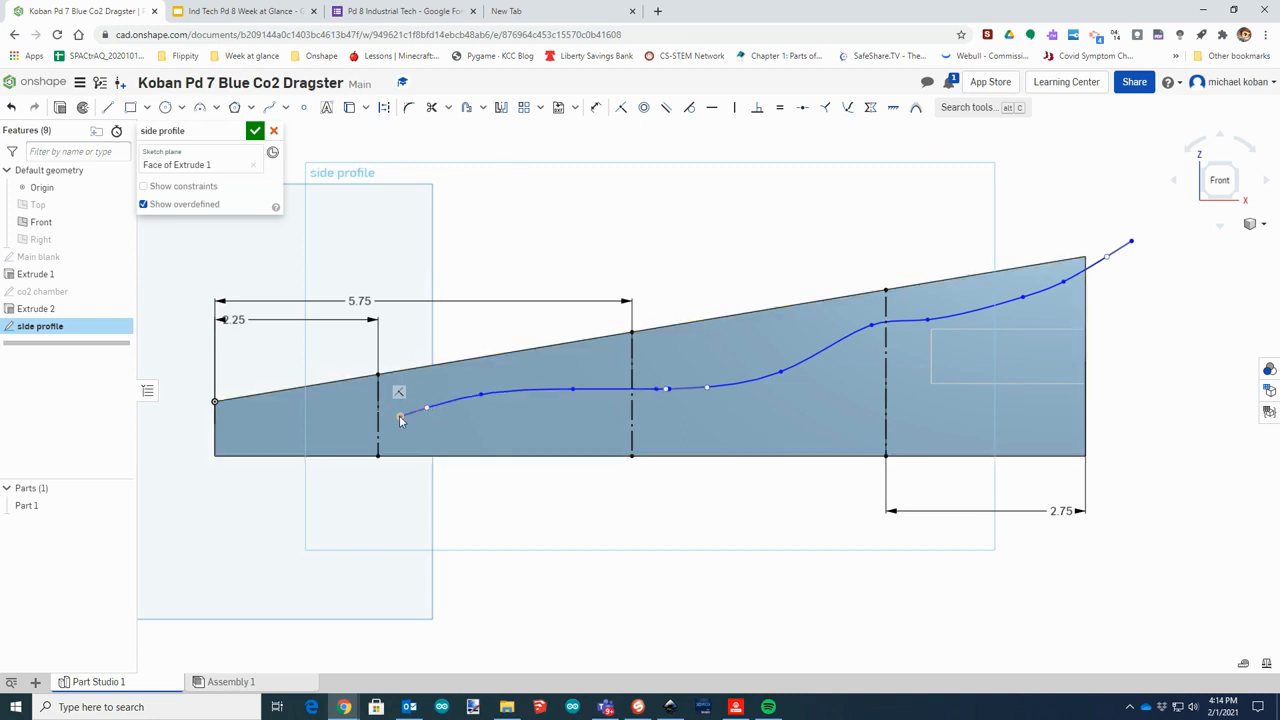
# Nudge the second spline's last two points, and draw a three-point nose arc of about 0.279 in radius from its end to the bottom edge
pyautogui.moveTo(401, 417); pyautogui.dragTo(395, 418)
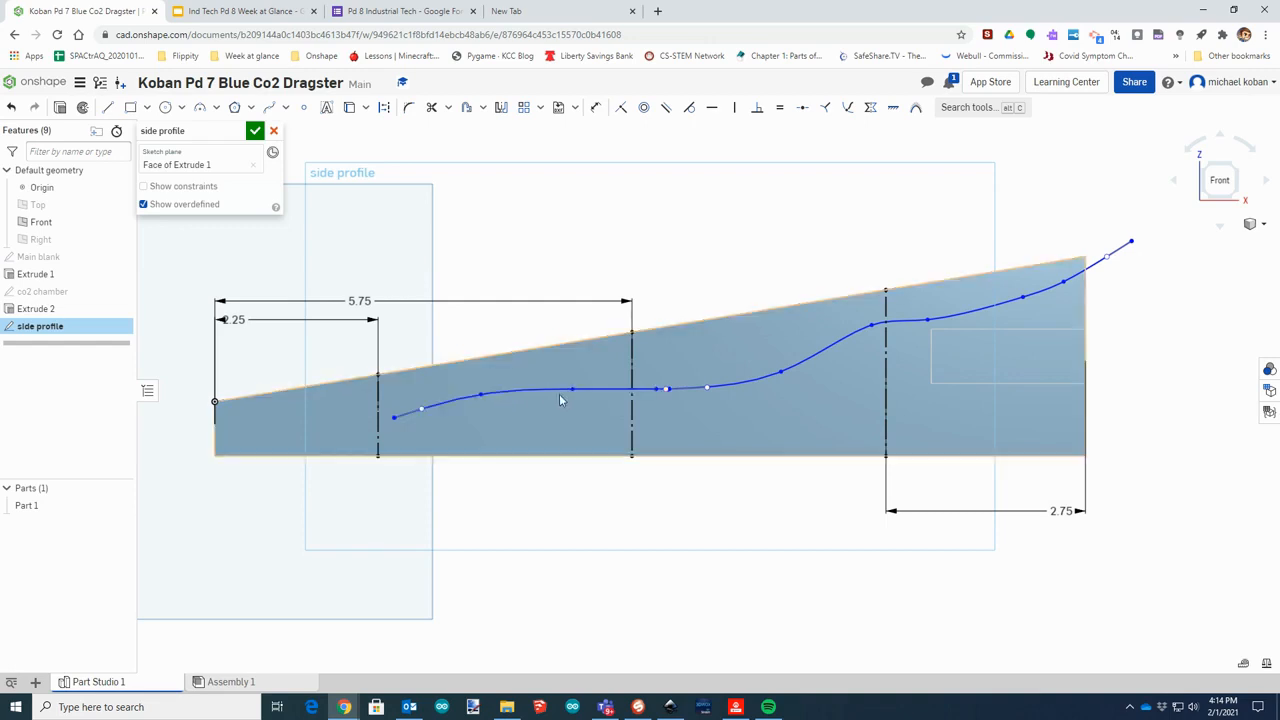
pyautogui.moveTo(481, 394); pyautogui.dragTo(487, 393)
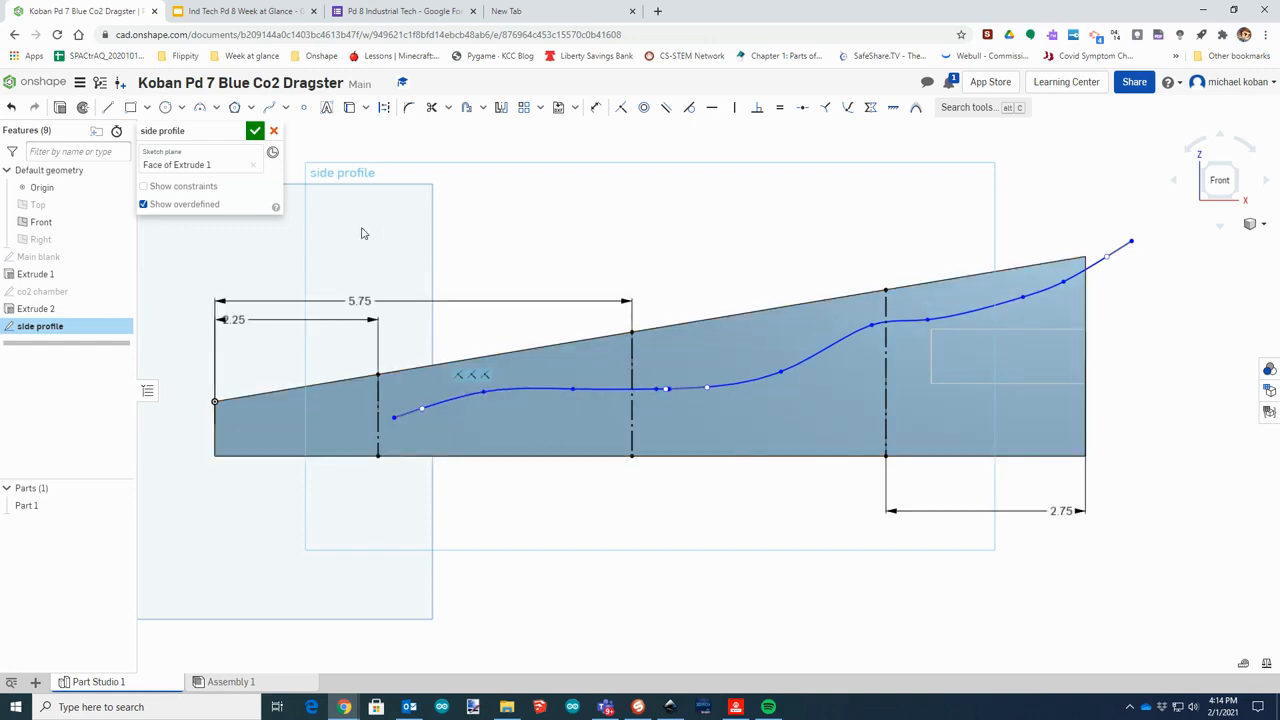
pyautogui.click(201, 108)
pyautogui.click(395, 418)
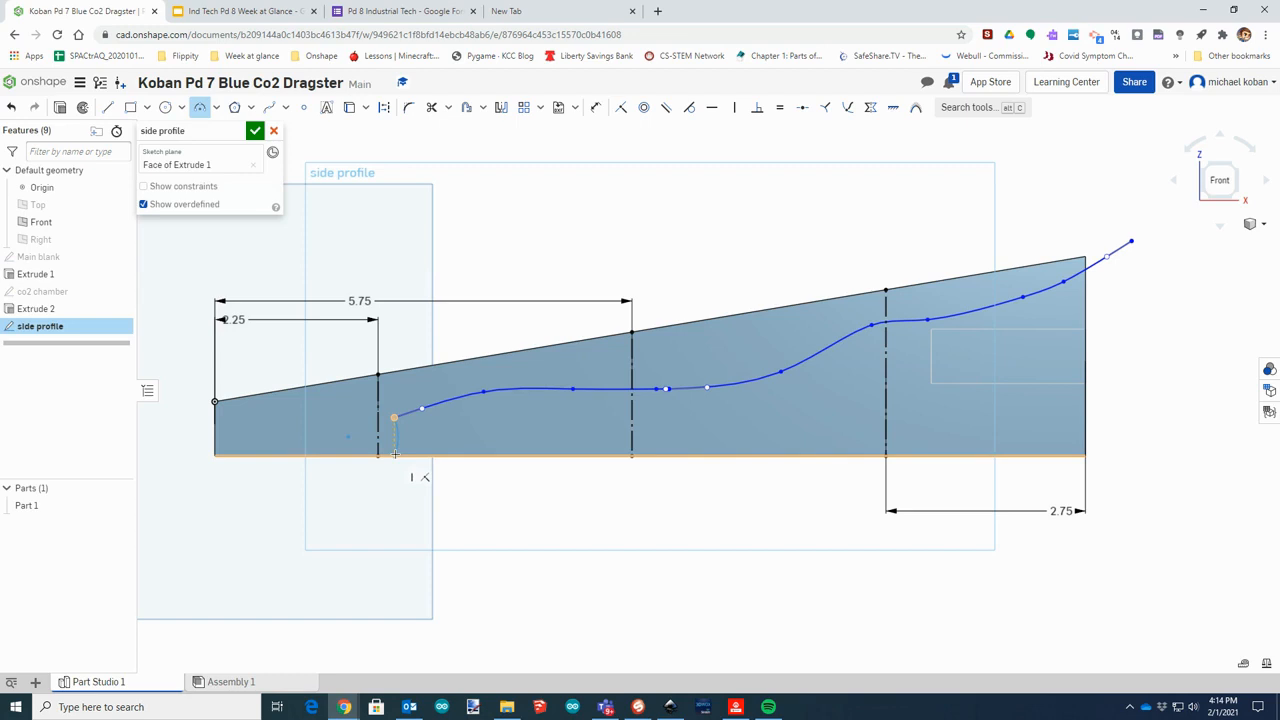
pyautogui.click(395, 455)
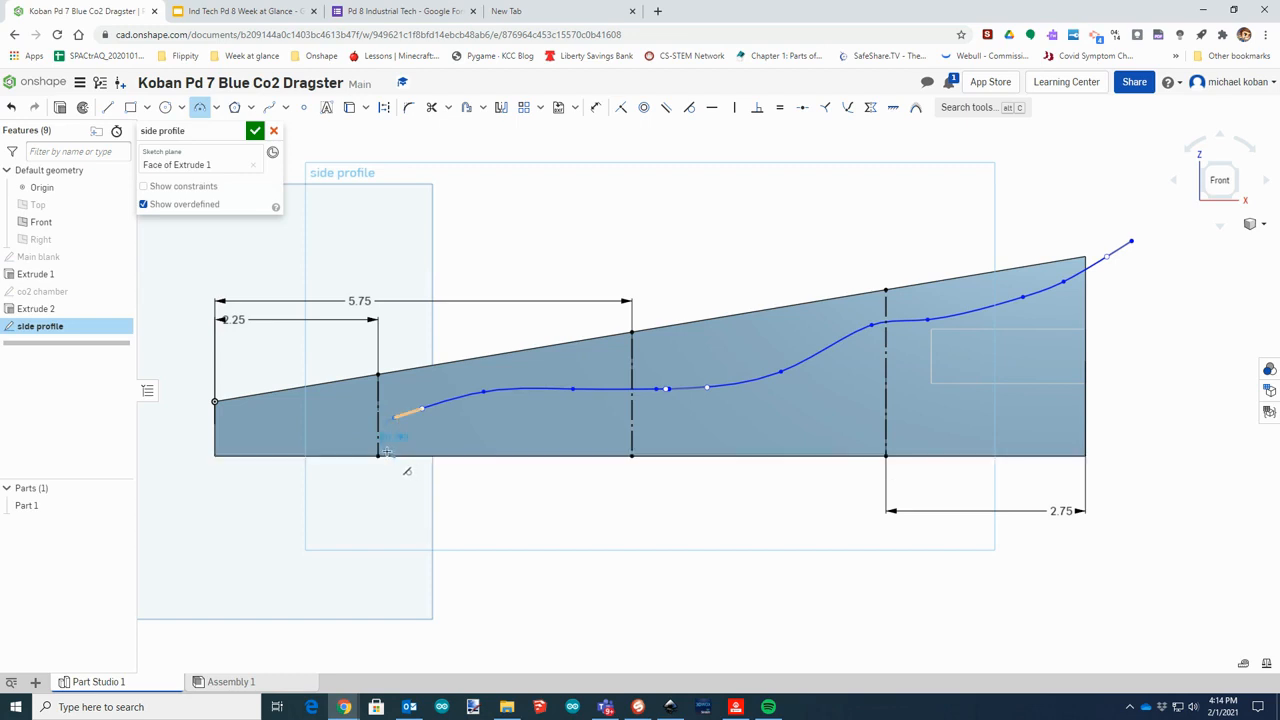
pyautogui.click(386, 450)
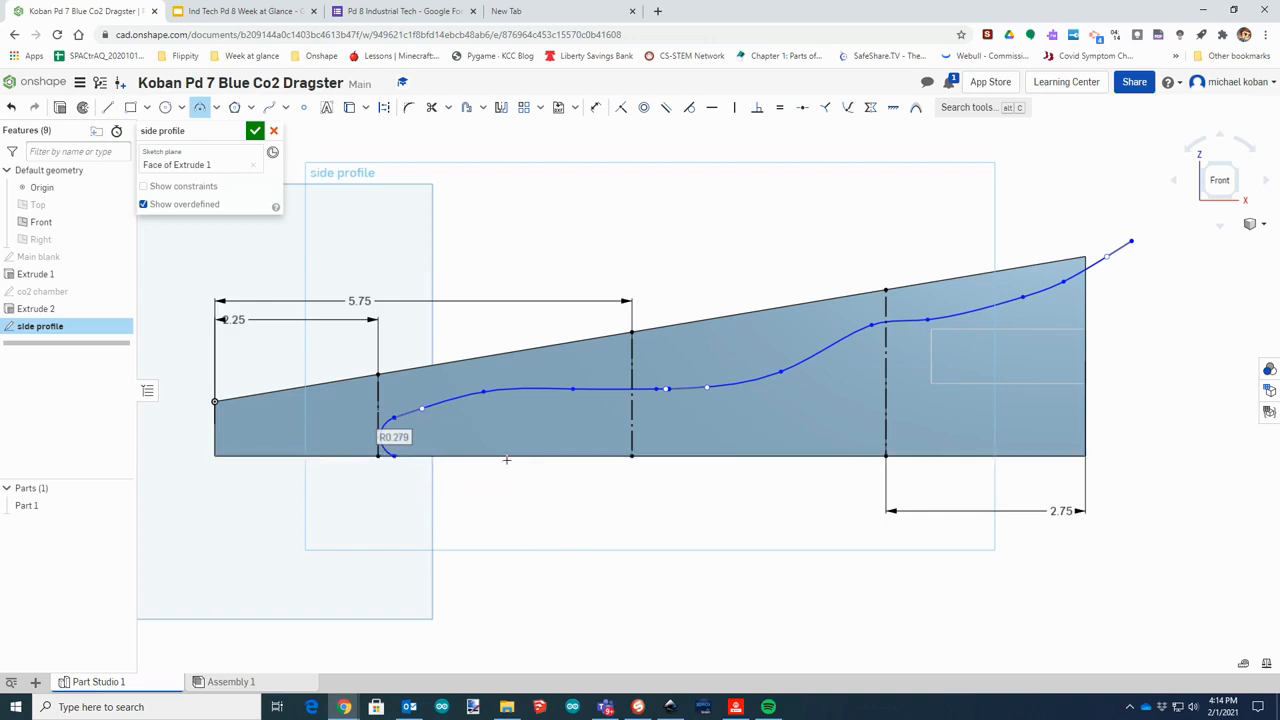
# Draw a line about 3.276 in long along the bottom edge from the nose arc to the middle construction line
pyautogui.click(107, 109)
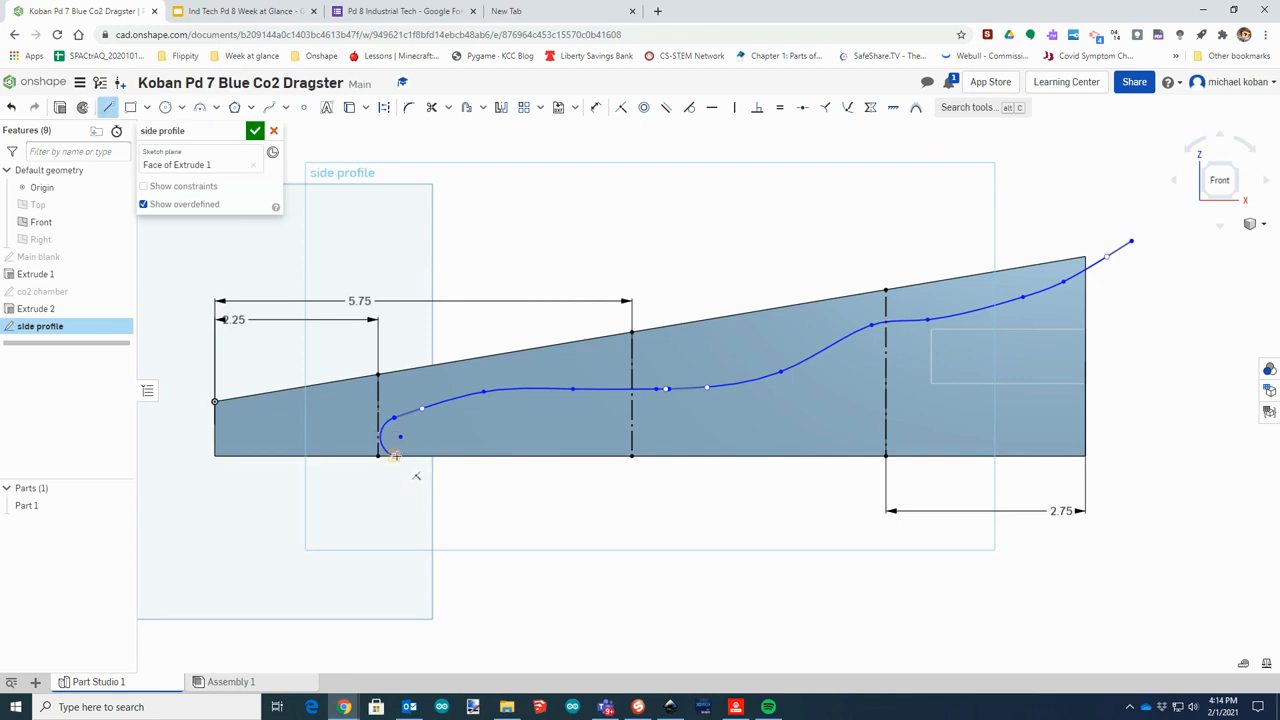
pyautogui.click(395, 455)
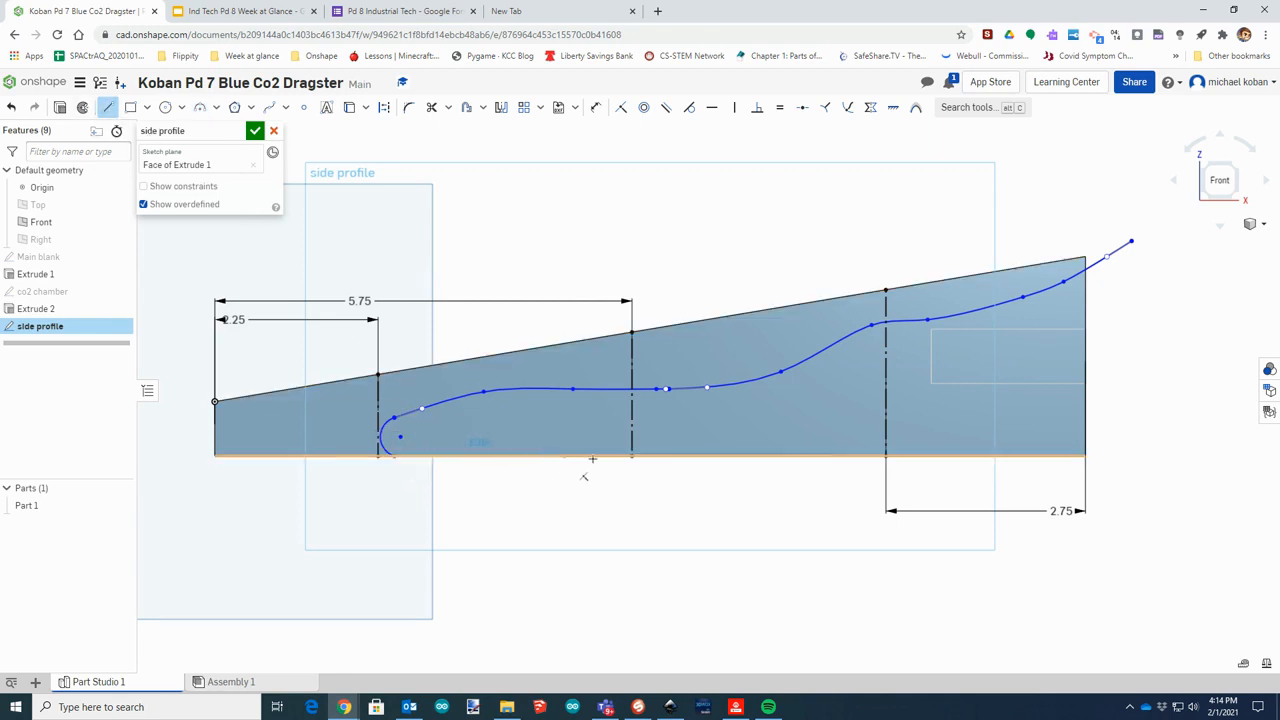
pyautogui.click(631, 456)
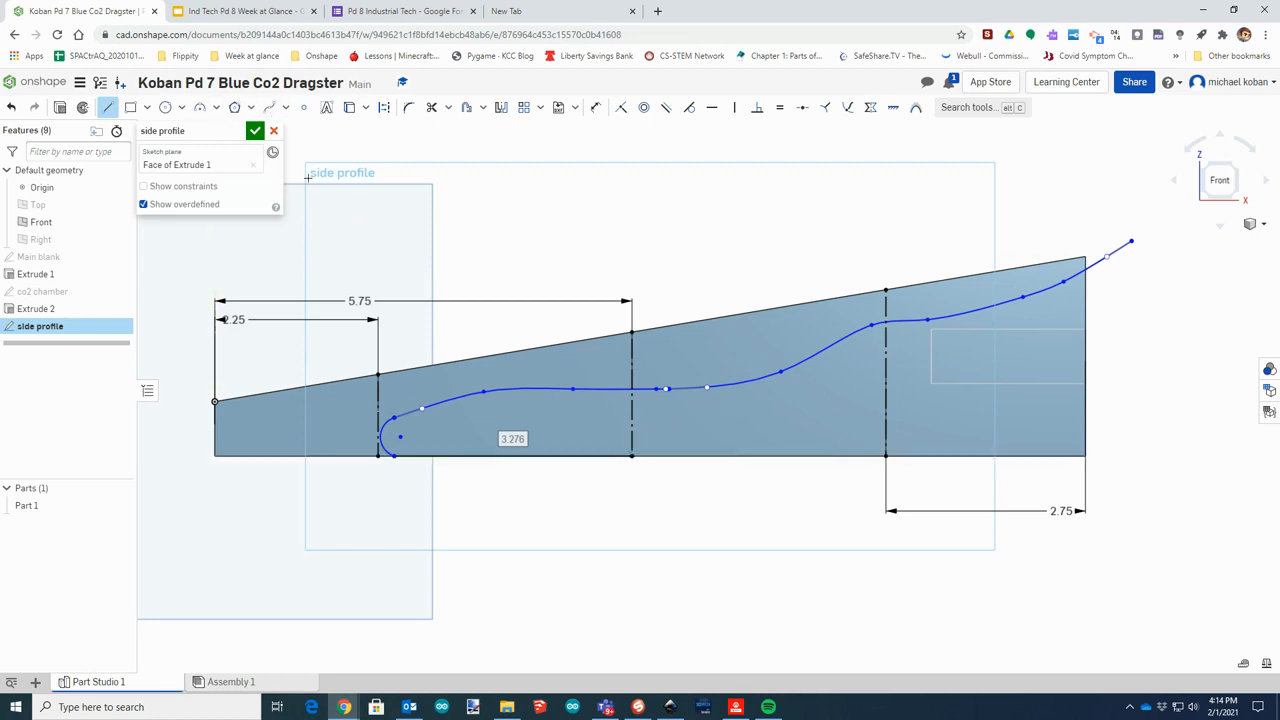
# Draw an upward-bowed three-point arc of about 3.383 in radius between the bottom ends of the second and third construction lines
pyautogui.click(200, 107)
pyautogui.click(631, 455)
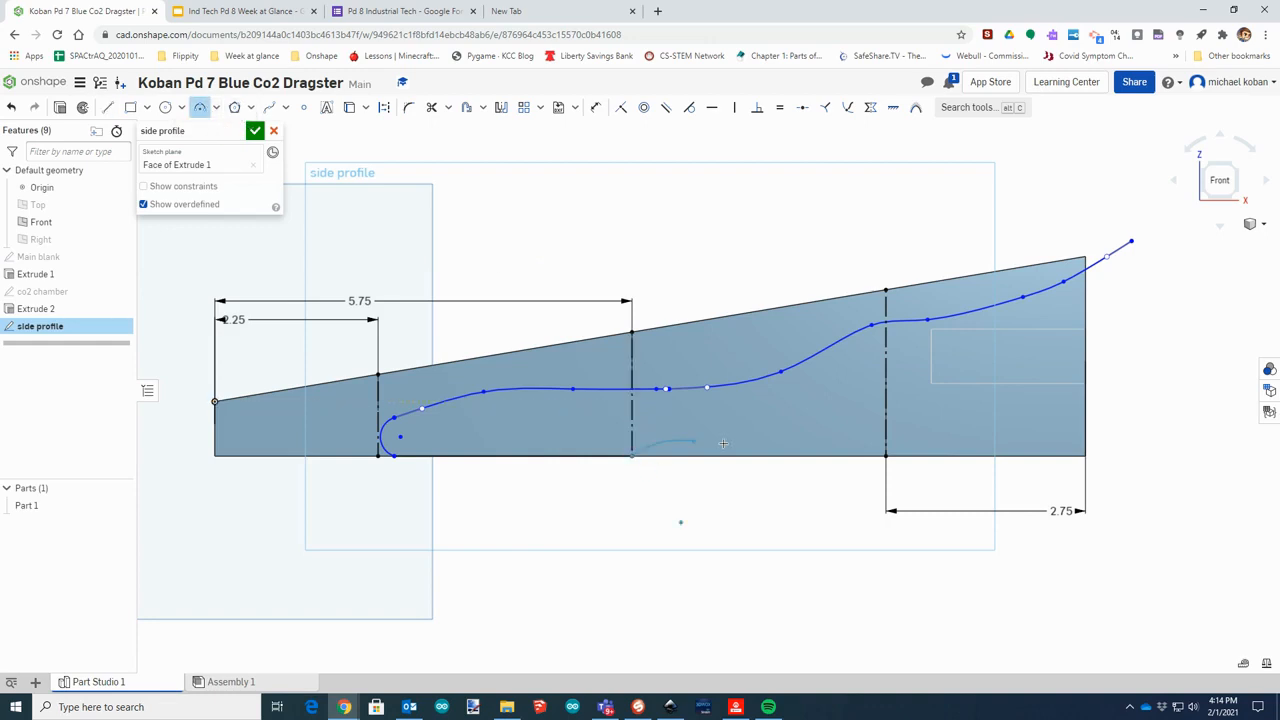
pyautogui.click(879, 450)
pyautogui.click(839, 434)
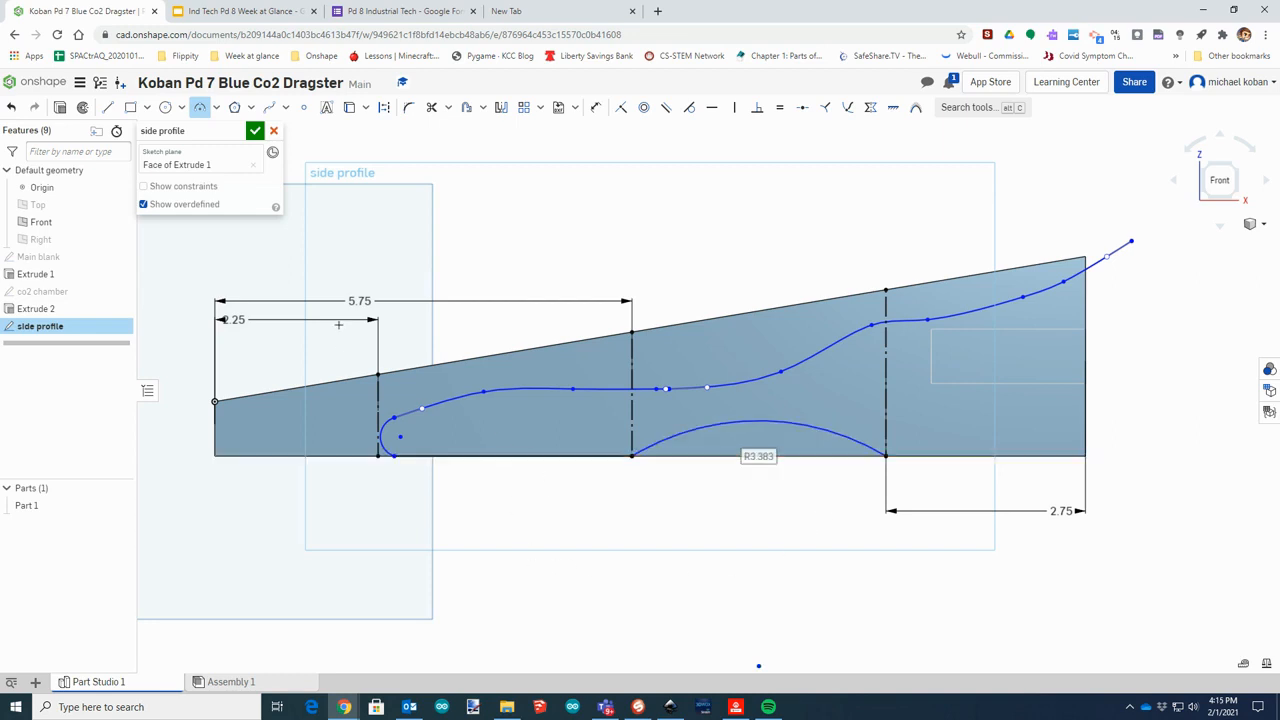
# Draw a line along the bottom edge from the third construction line to a bit past halfway toward the wide end
pyautogui.click(107, 107)
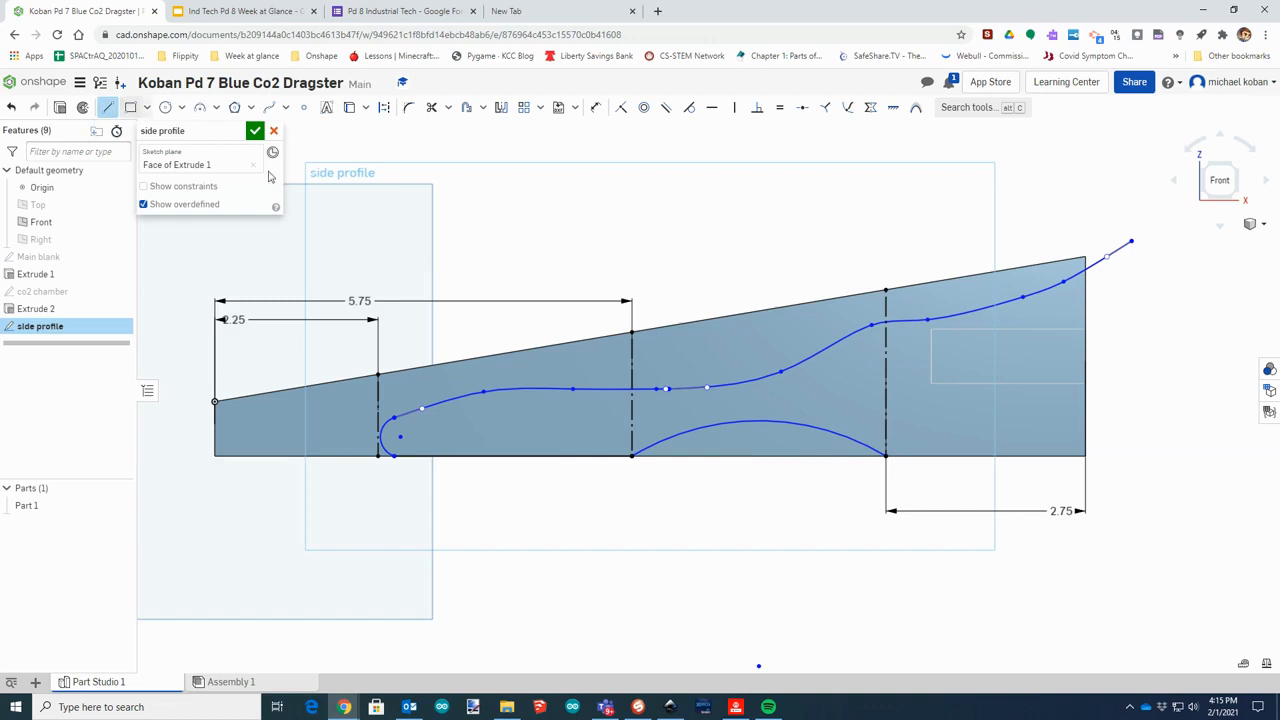
pyautogui.click(888, 453)
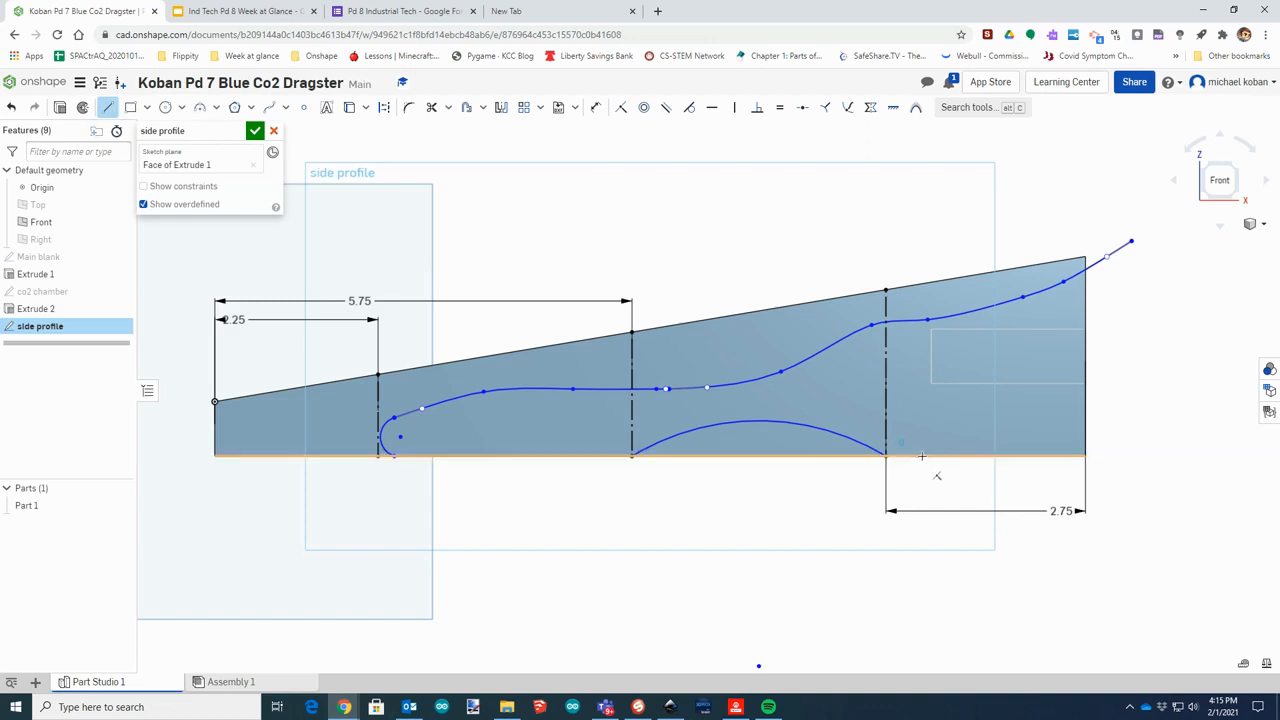
pyautogui.click(999, 454)
pyautogui.press('Escape')
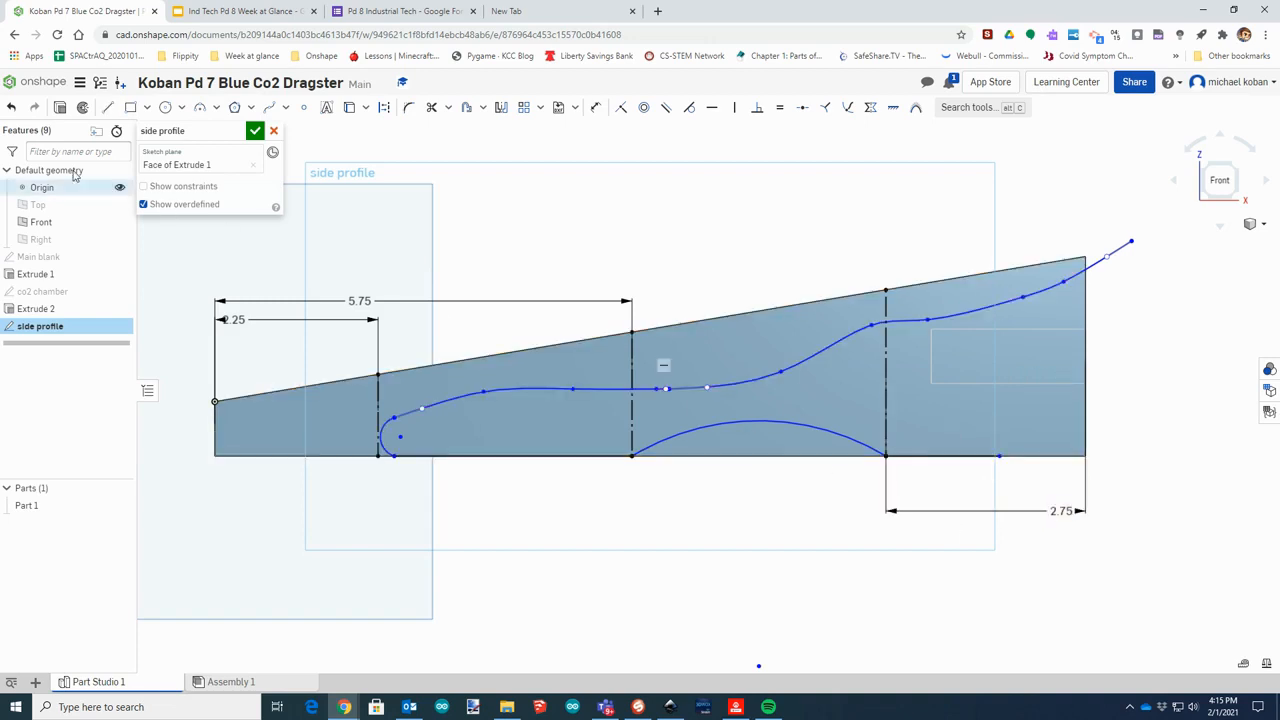
# Draw a spline from the bottom line's free end, curving past the blank's wide end and up to the first spline's upper endpoint
pyautogui.click(268, 109)
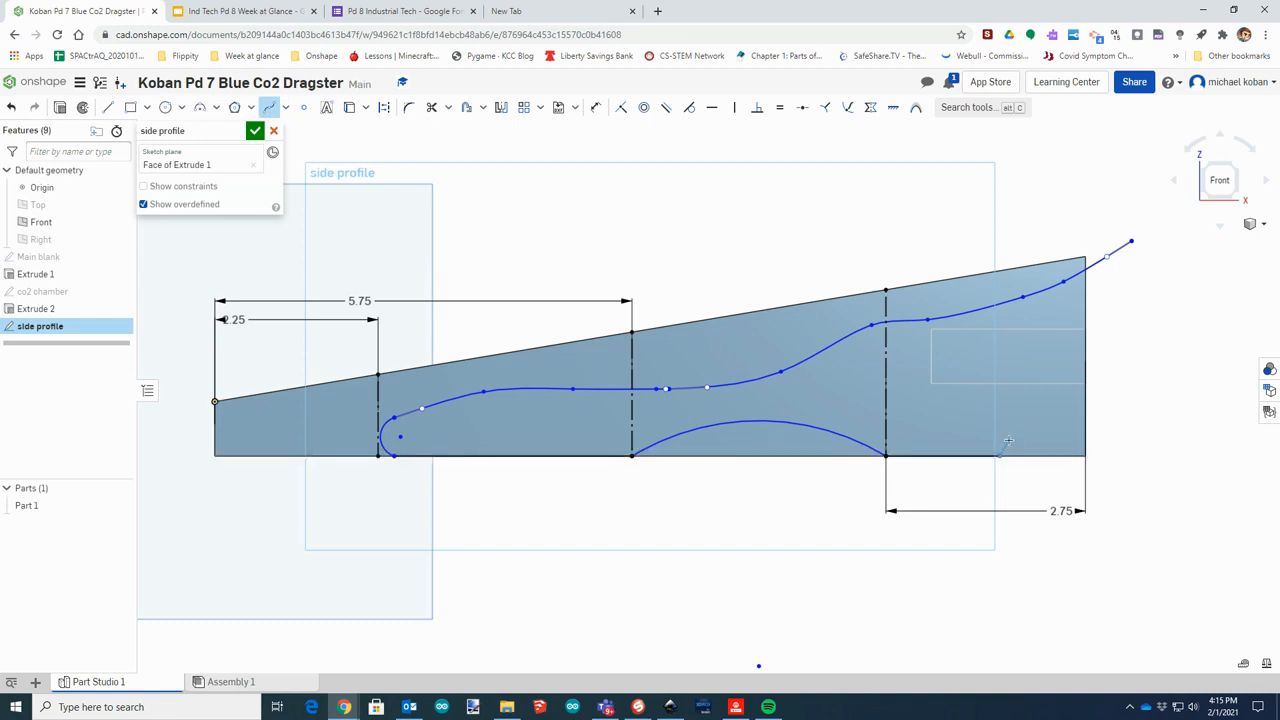
pyautogui.click(1020, 429)
pyautogui.click(1116, 401)
pyautogui.click(1131, 243)
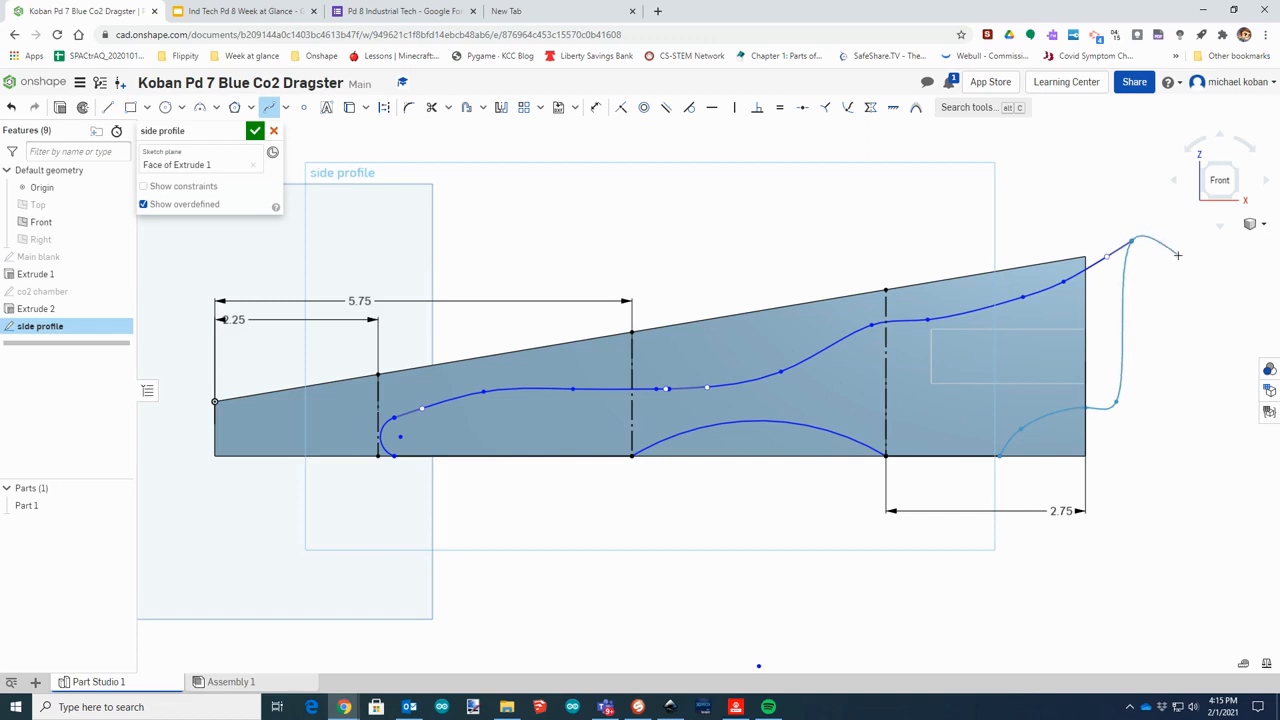
pyautogui.press('Escape')
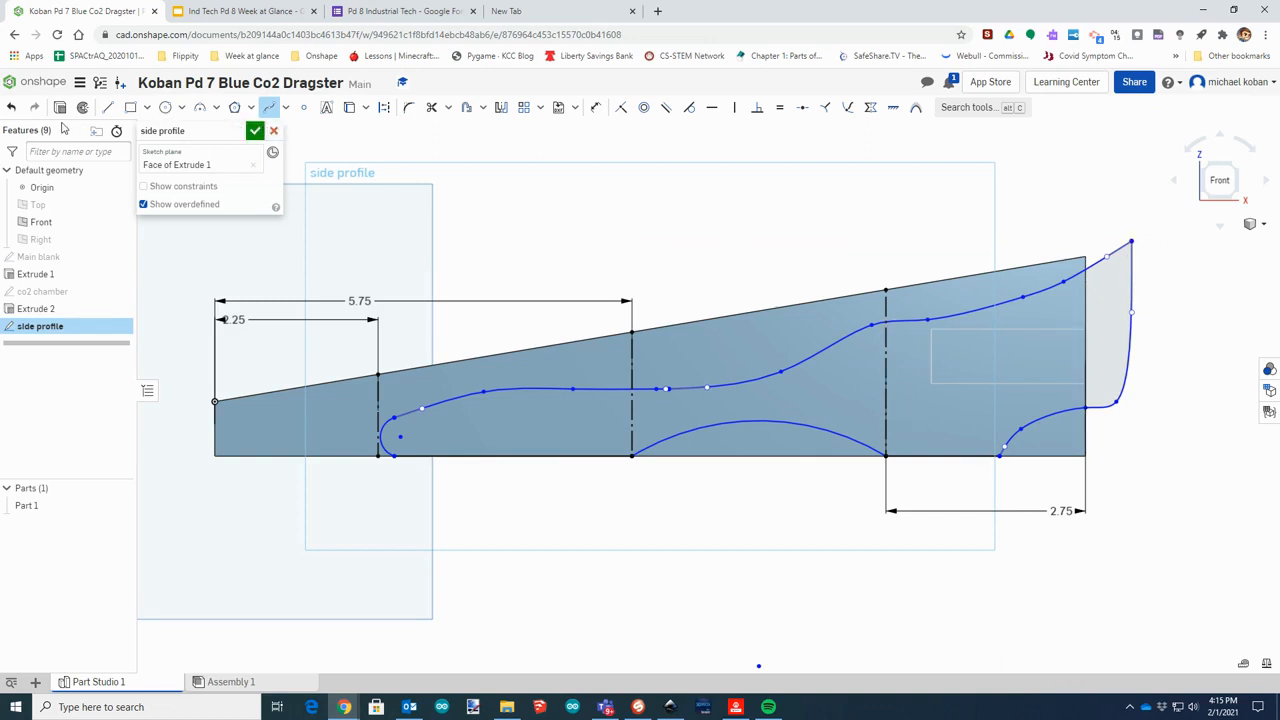
# Nudge the upper spline's points above the CO2 chamber upward to smooth the rear contour
pyautogui.press('Escape')
pyautogui.moveTo(927, 326); pyautogui.dragTo(929, 316)
pyautogui.moveTo(1022, 300); pyautogui.dragTo(1066, 279)
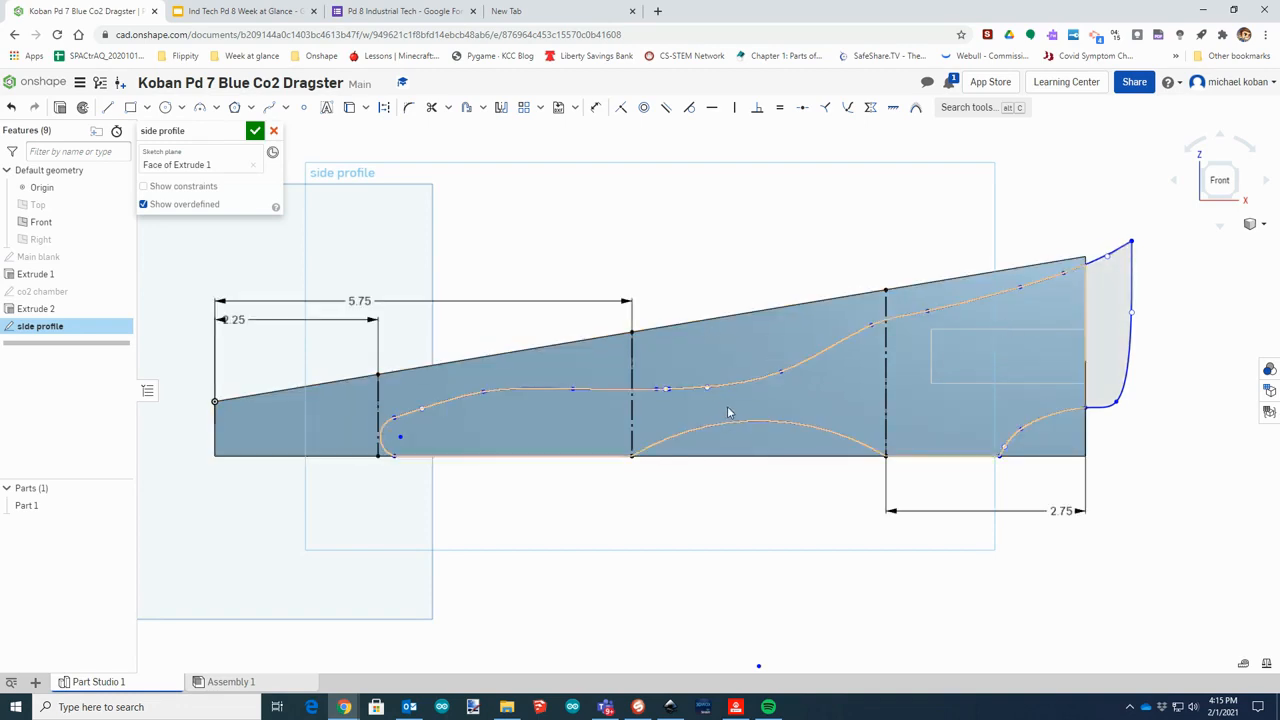
# Add a spline point to the upper spline between the first two construction lines and pull it upward to form a bump
pyautogui.click(285, 109)
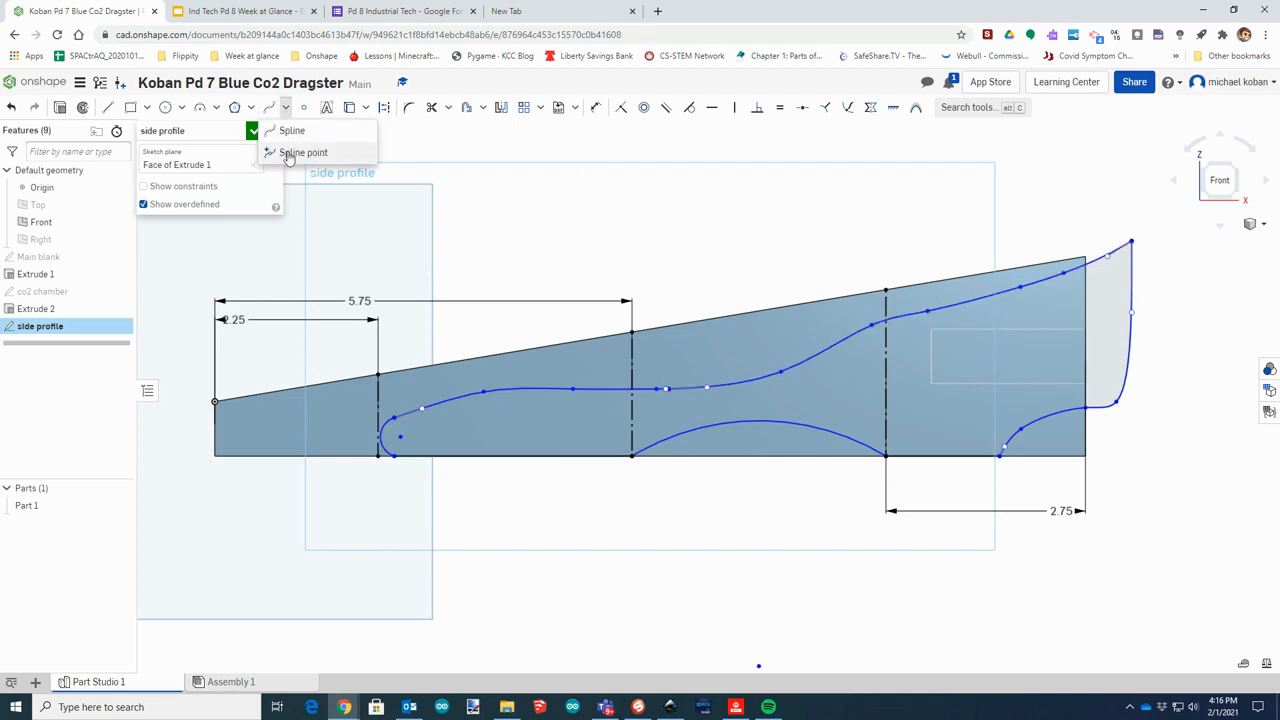
pyautogui.click(289, 154)
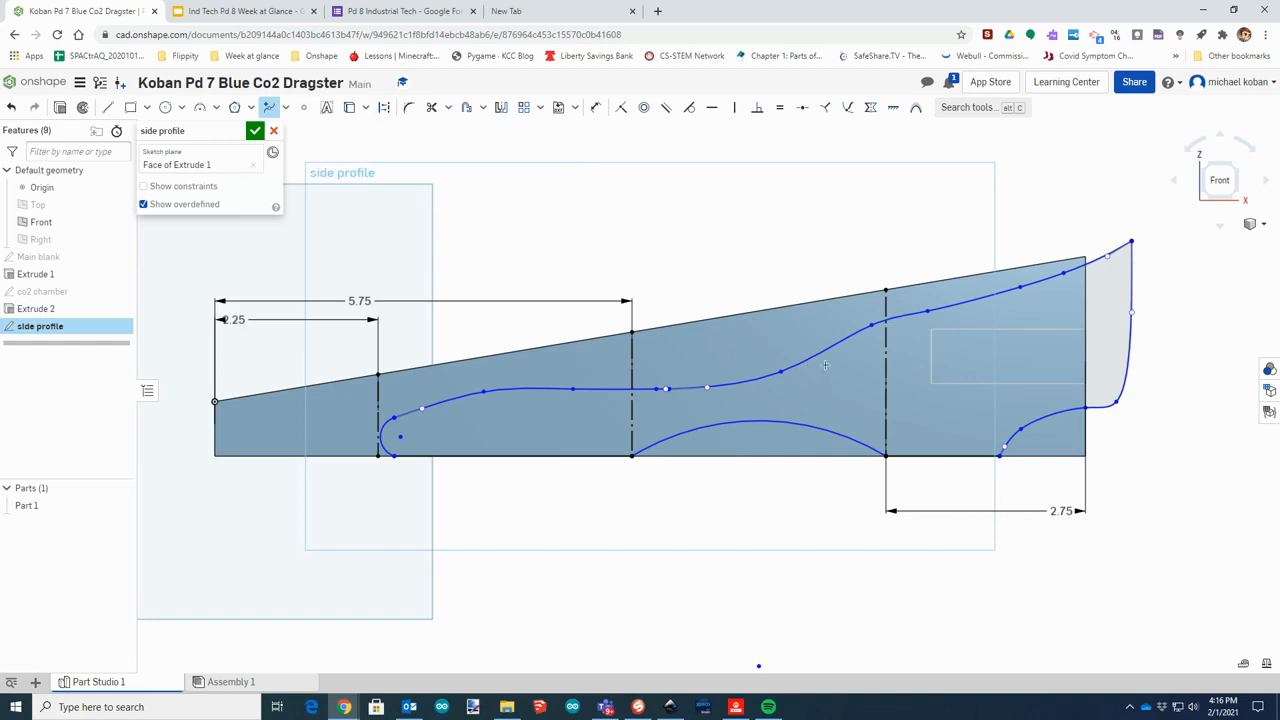
pyautogui.click(537, 388)
pyautogui.press('Escape')
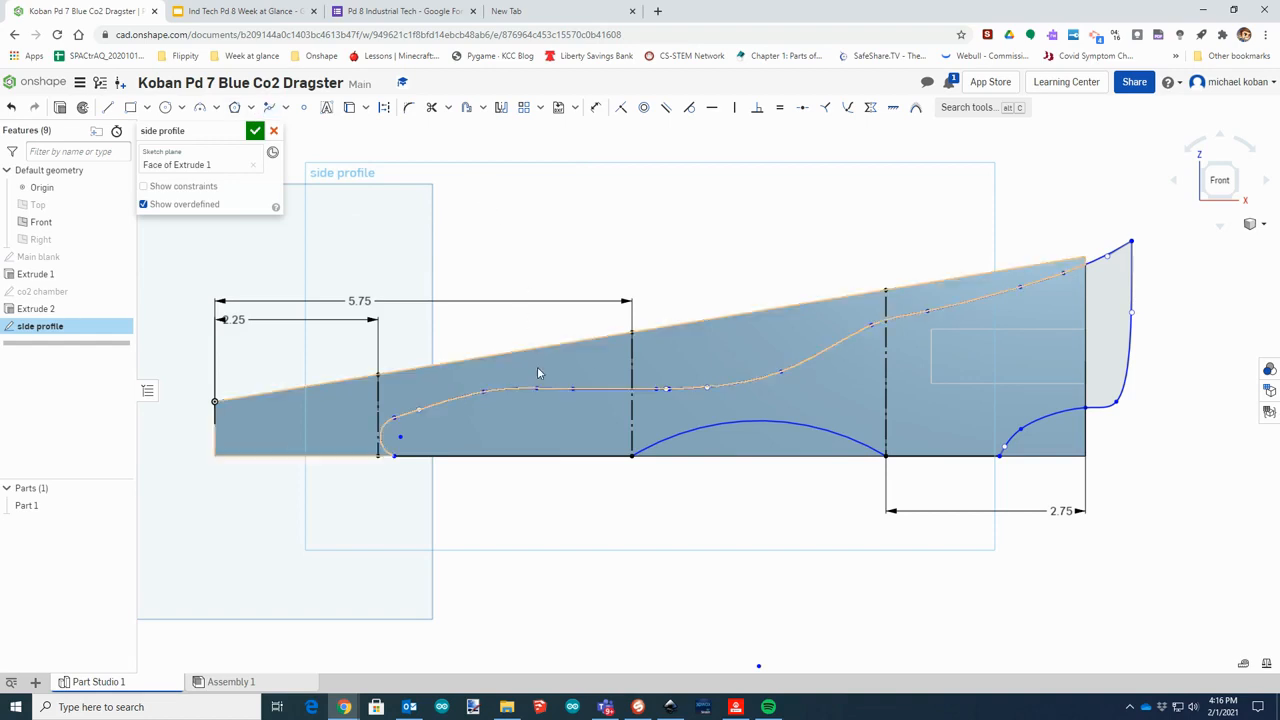
pyautogui.moveTo(537, 388); pyautogui.dragTo(543, 377)
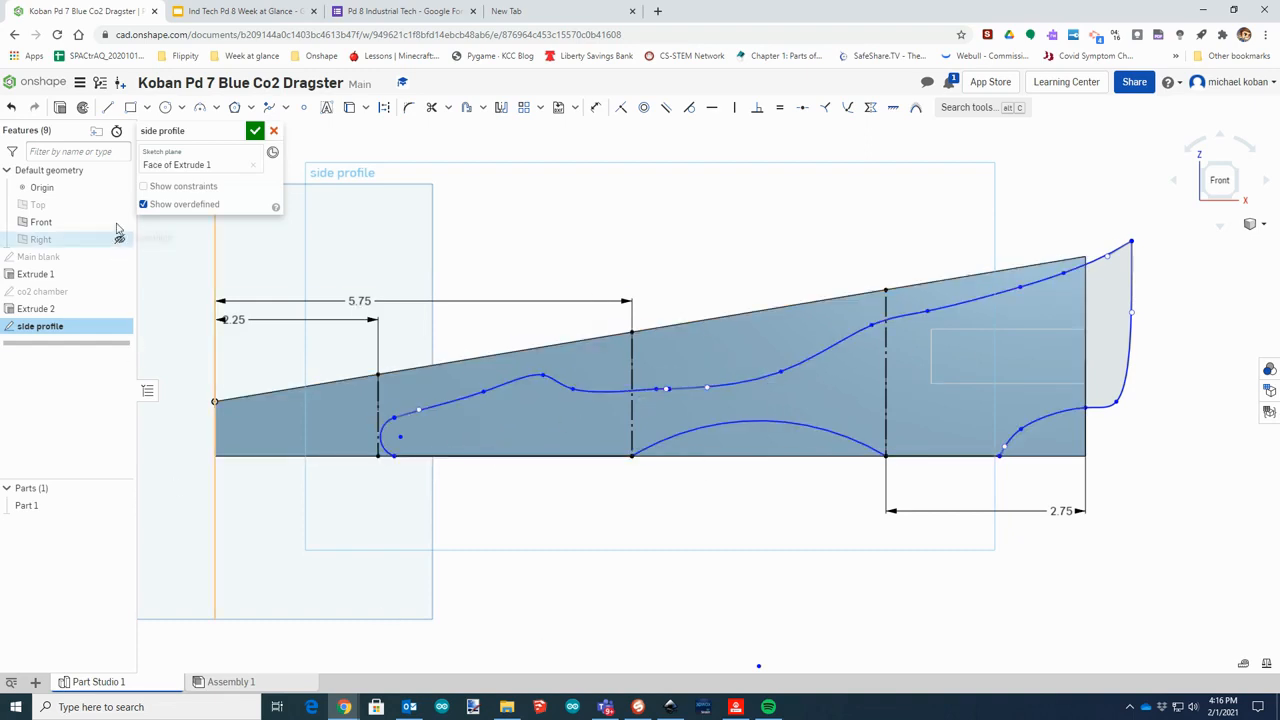
# Draw a 0.187 in diameter front axle circle near the bottom edge, between the first two construction lines
pyautogui.click(166, 108)
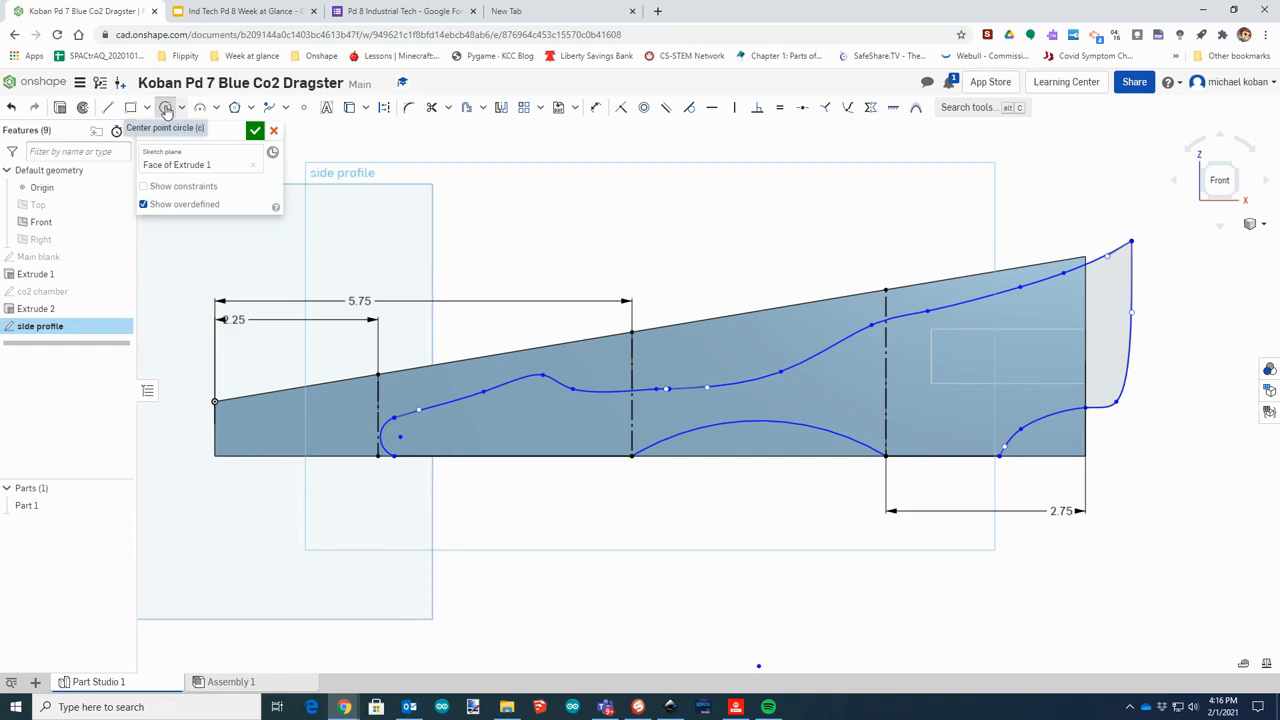
pyautogui.click(482, 440)
pyautogui.click(491, 442)
pyautogui.write('.187')
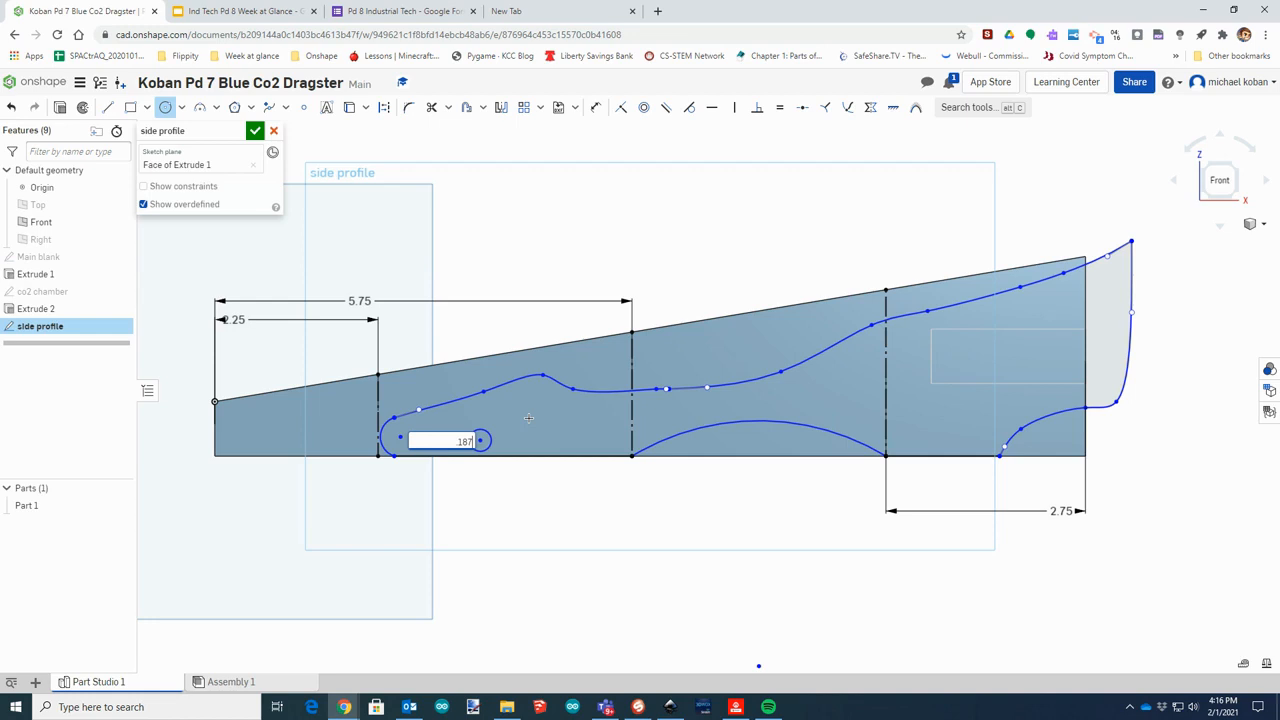
pyautogui.press('Return')
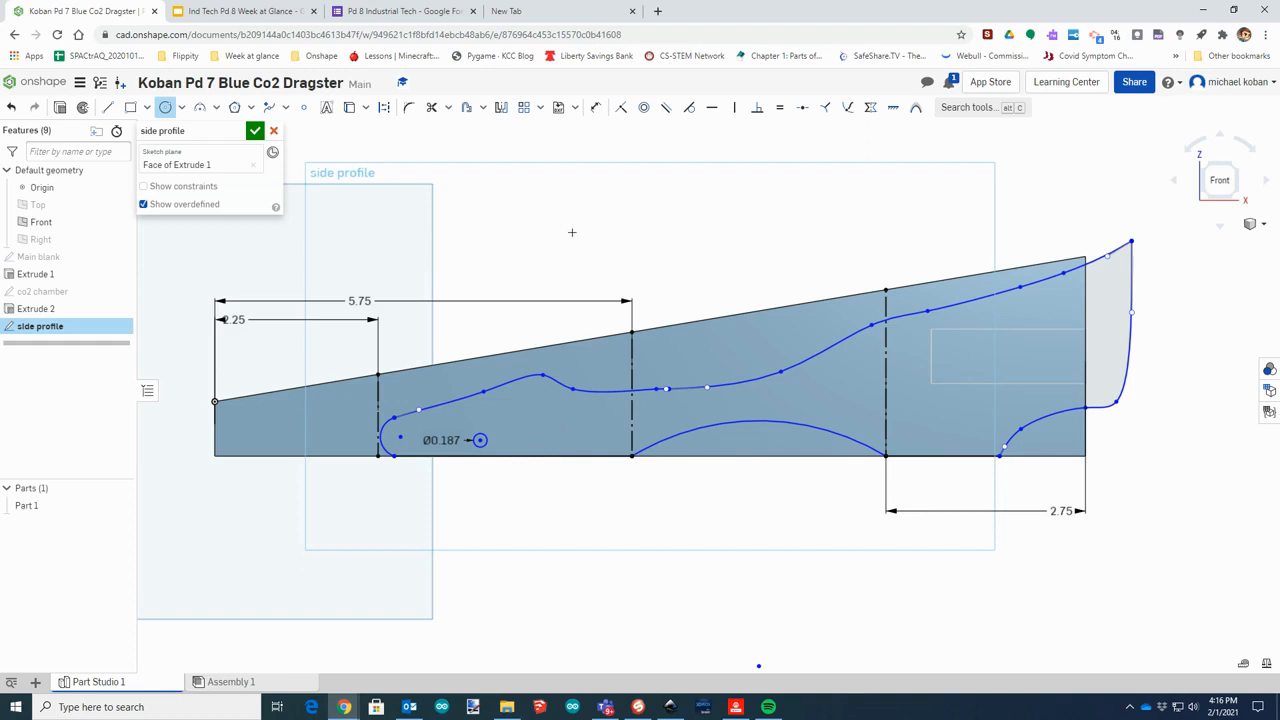
# Dimension the front axle circle's center 0.25 in above the bottom edge
pyautogui.click(596, 110)
pyautogui.scroll(5, 492, 452)
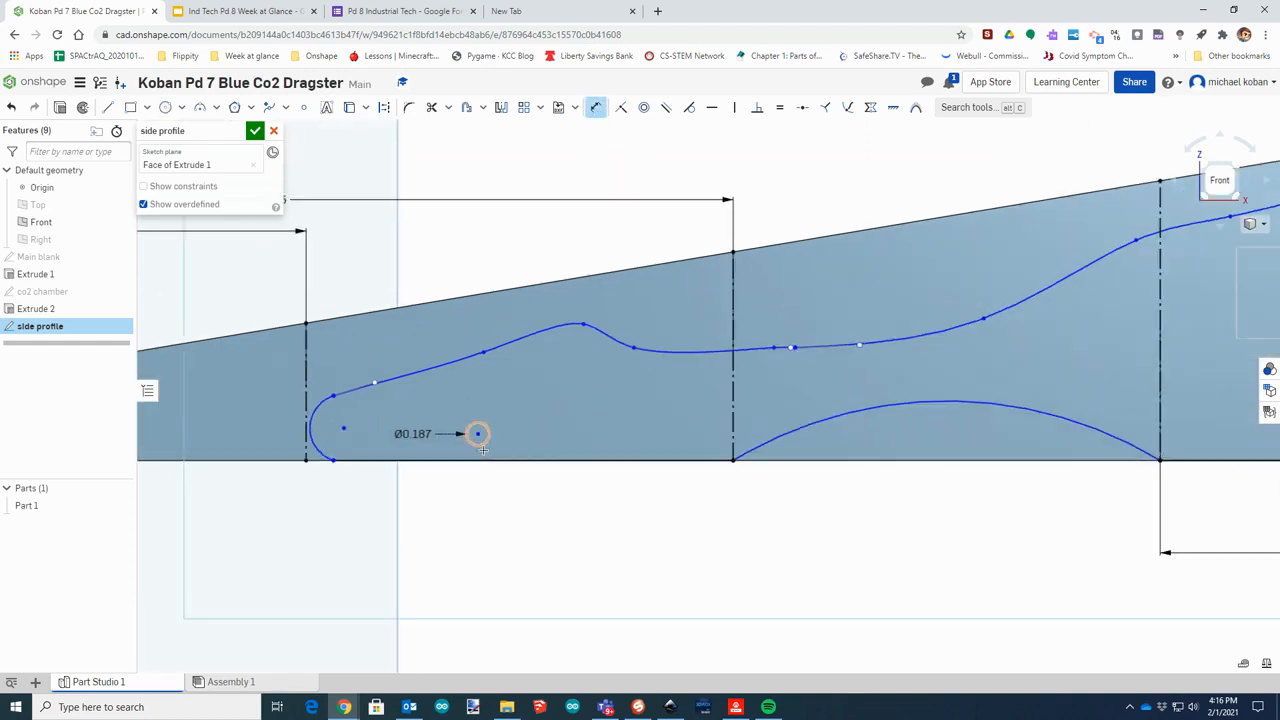
pyautogui.scroll(1, 483, 450)
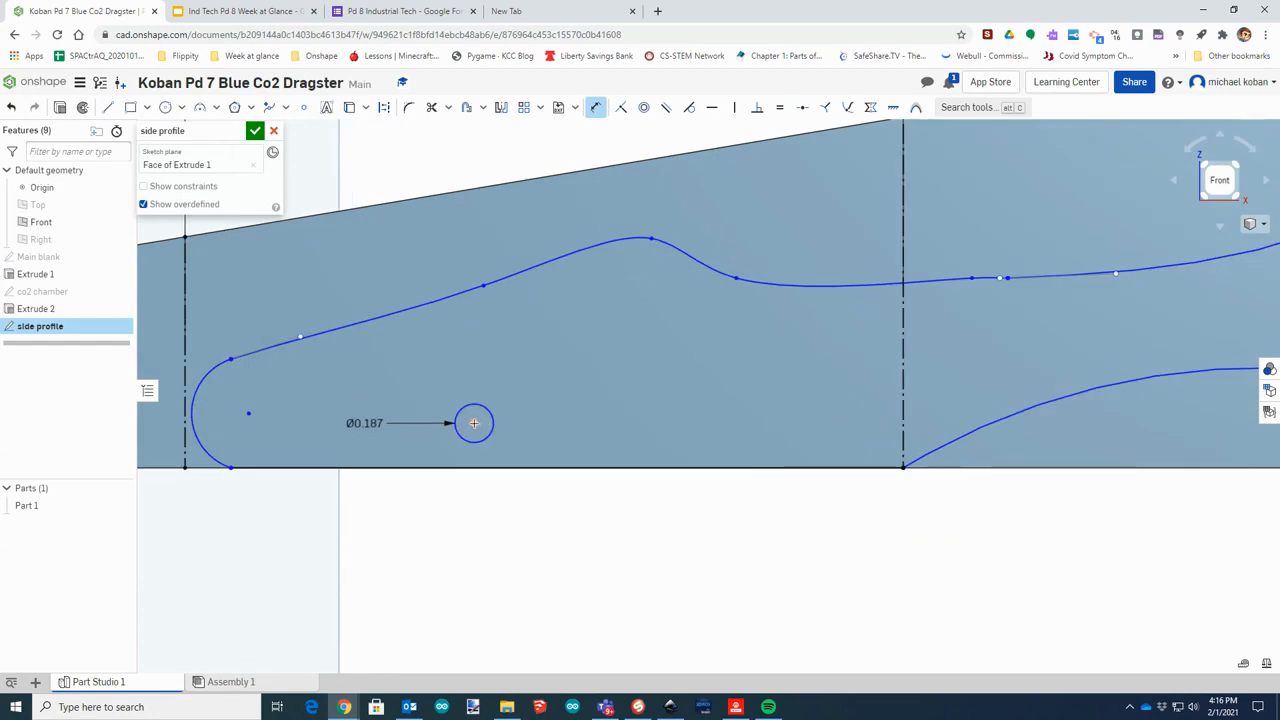
pyautogui.click(475, 467)
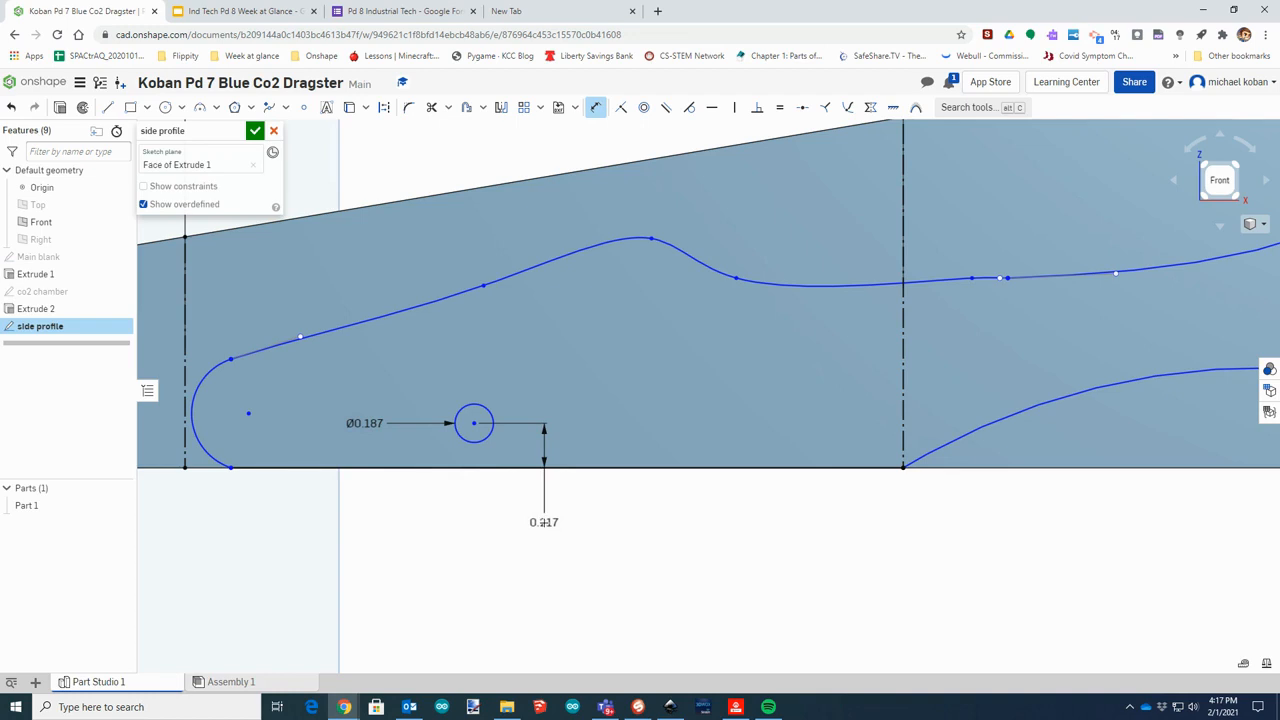
pyautogui.click(544, 522)
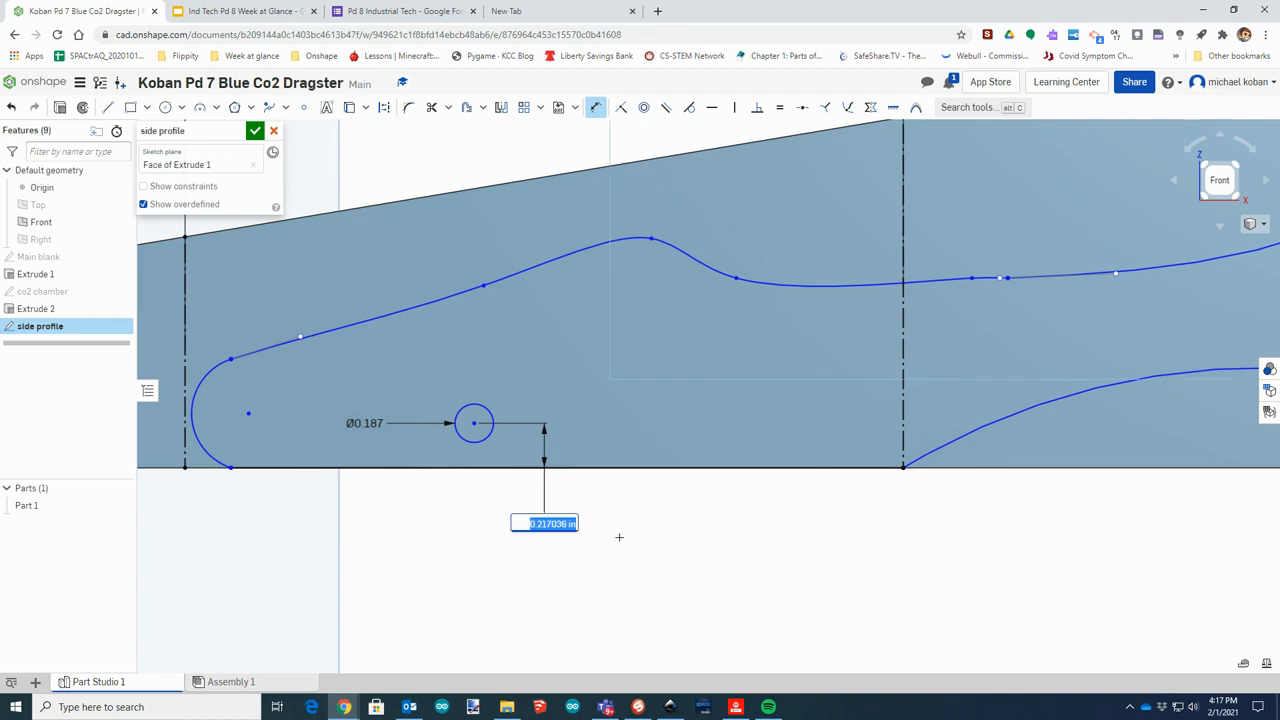
pyautogui.press('BackSpace')
pyautogui.press('Return')
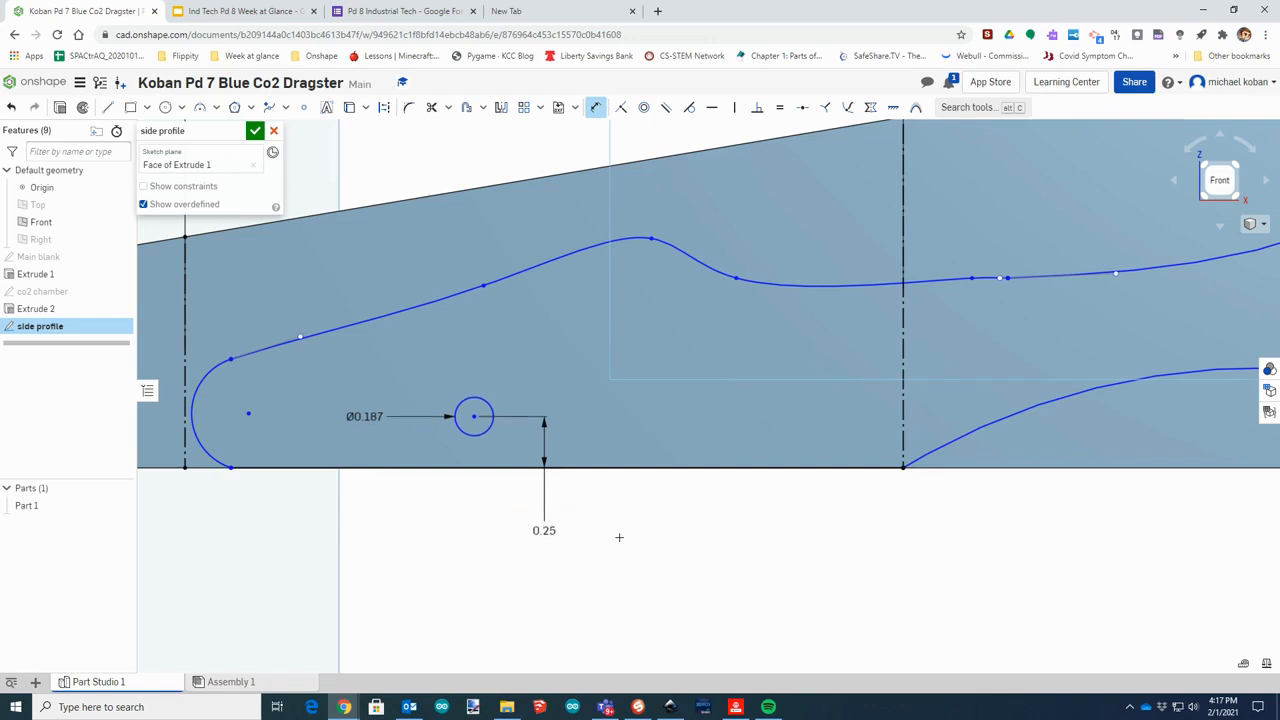
# Draw a 0.187 in diameter rear axle circle near the bottom edge, between the third construction line and the rear spline
pyautogui.scroll(-4, 874, 414)
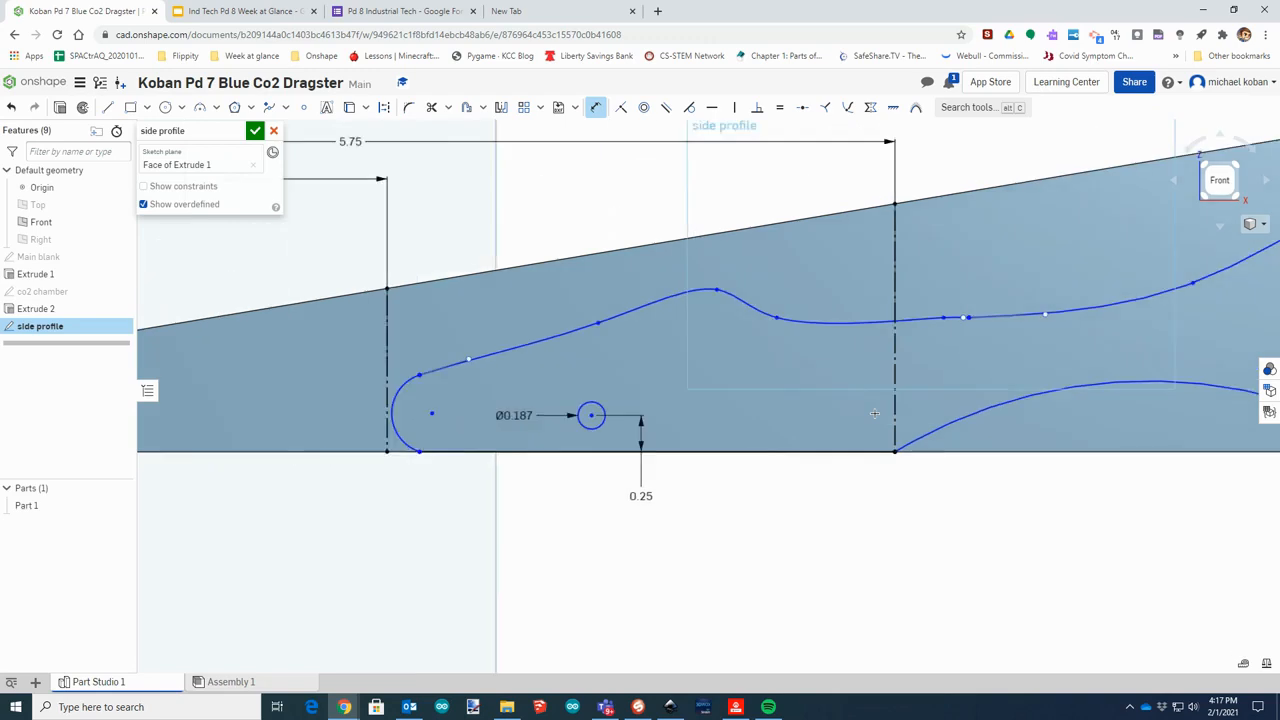
pyautogui.moveTo(1125, 395); pyautogui.dragTo(494, 393, button='middle')
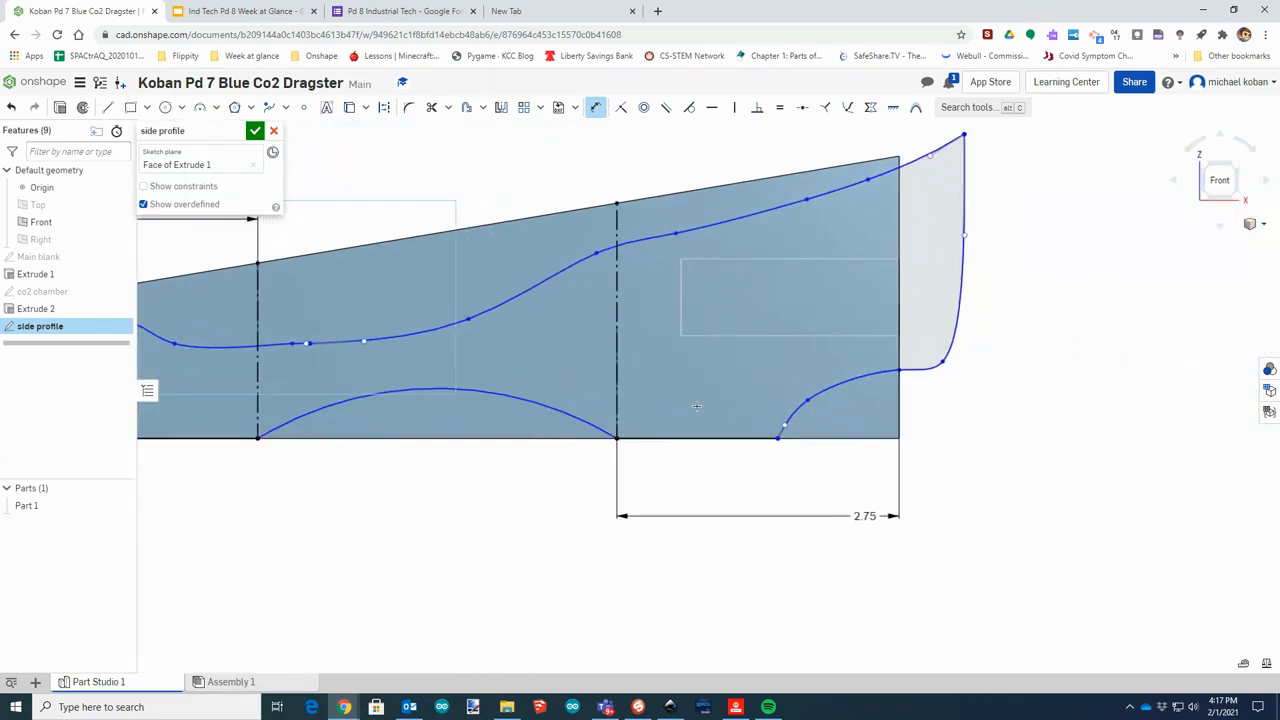
pyautogui.click(166, 108)
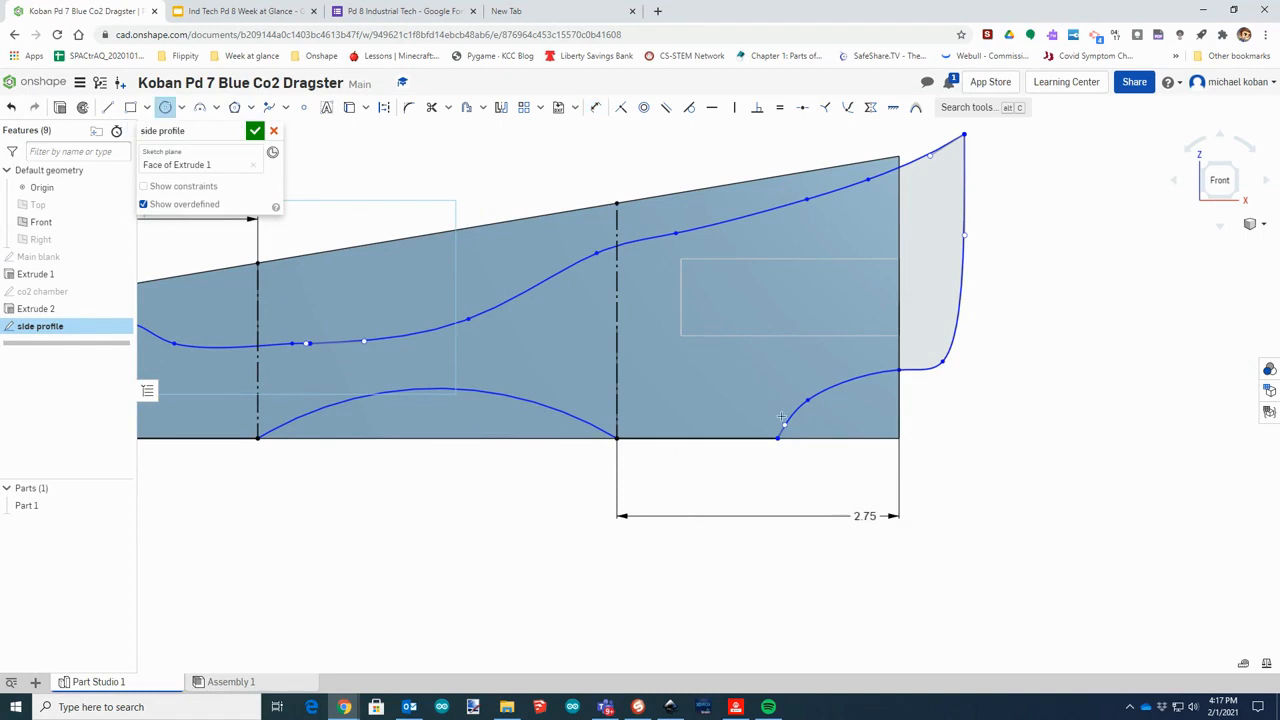
pyautogui.click(687, 416)
pyautogui.click(697, 417)
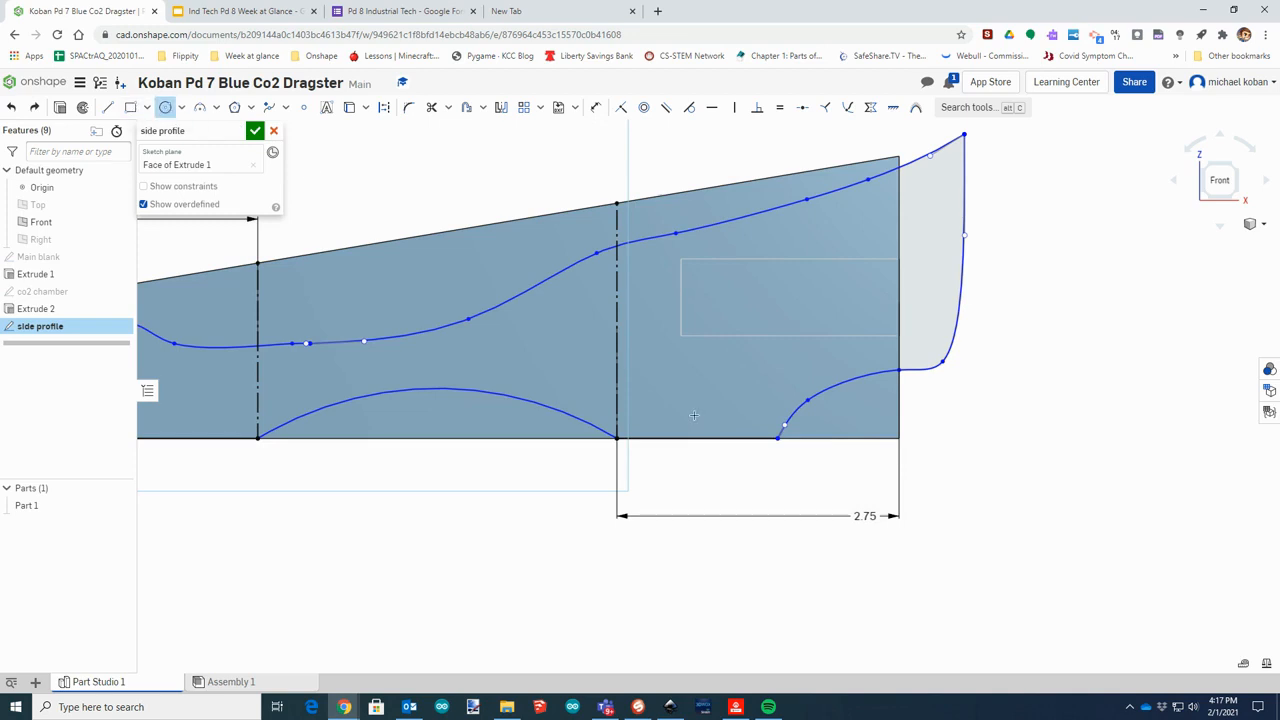
pyautogui.moveTo(696, 416); pyautogui.dragTo(709, 417)
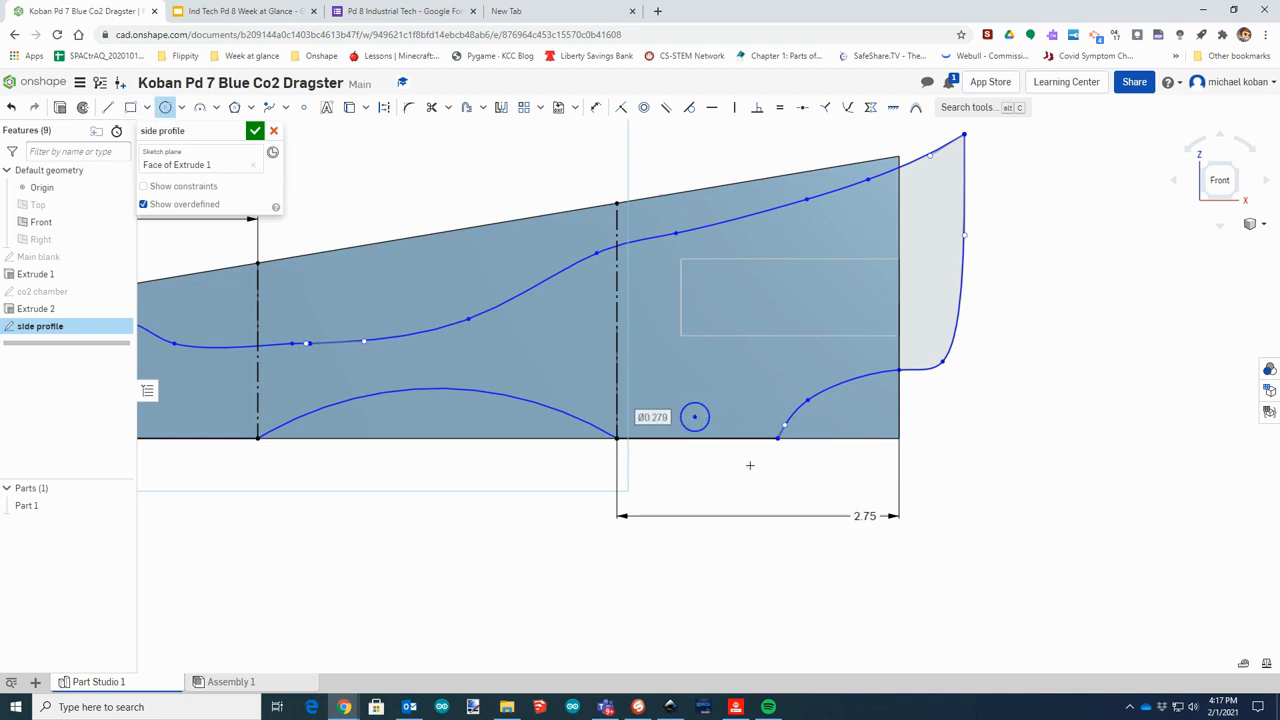
pyautogui.write('.187')
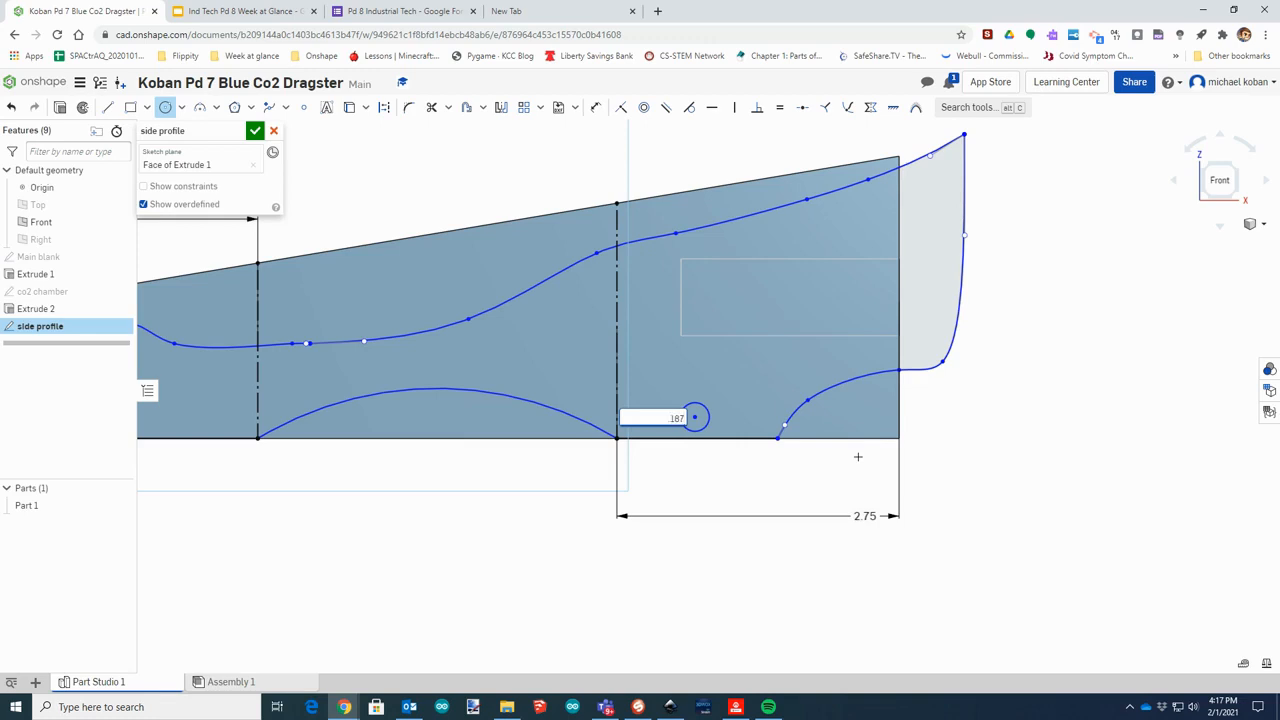
pyautogui.press('Return')
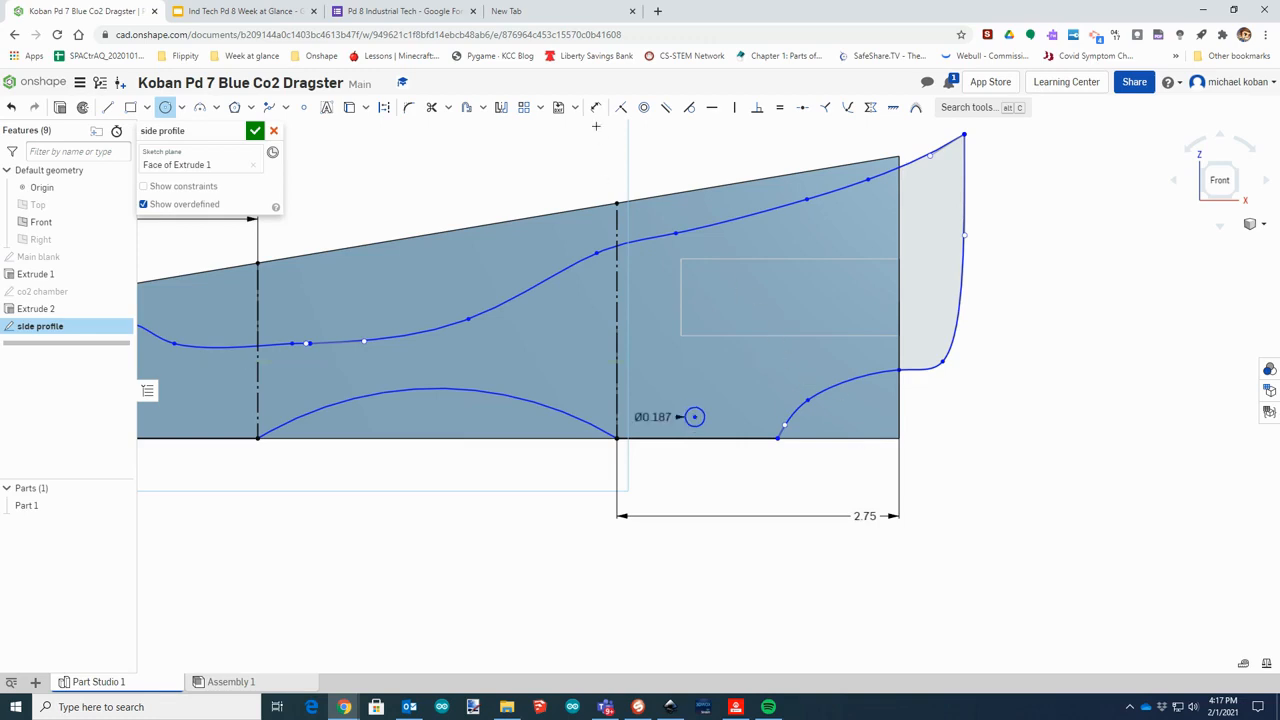
# Dimension the rear axle circle's center 0.25 in above the bottom edge
pyautogui.click(595, 107)
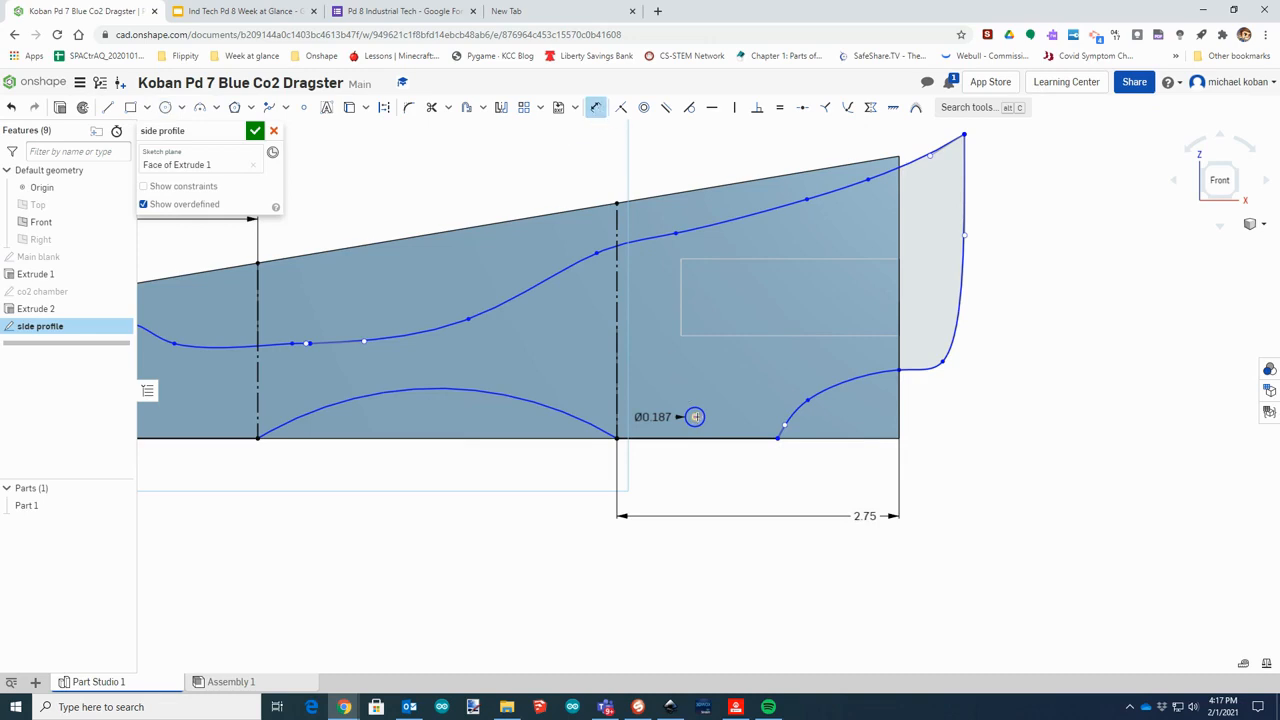
pyautogui.click(696, 438)
pyautogui.click(741, 470)
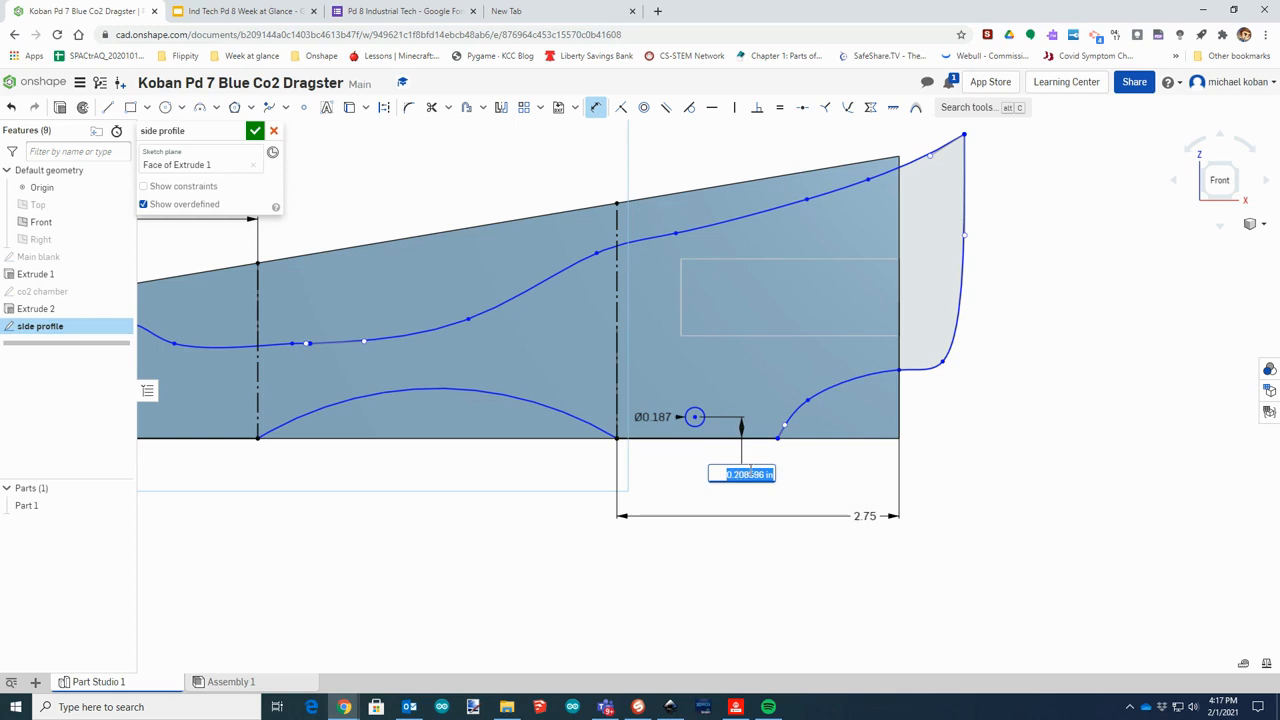
pyautogui.press('BackSpace')
pyautogui.write('.25')
pyautogui.press('Return')
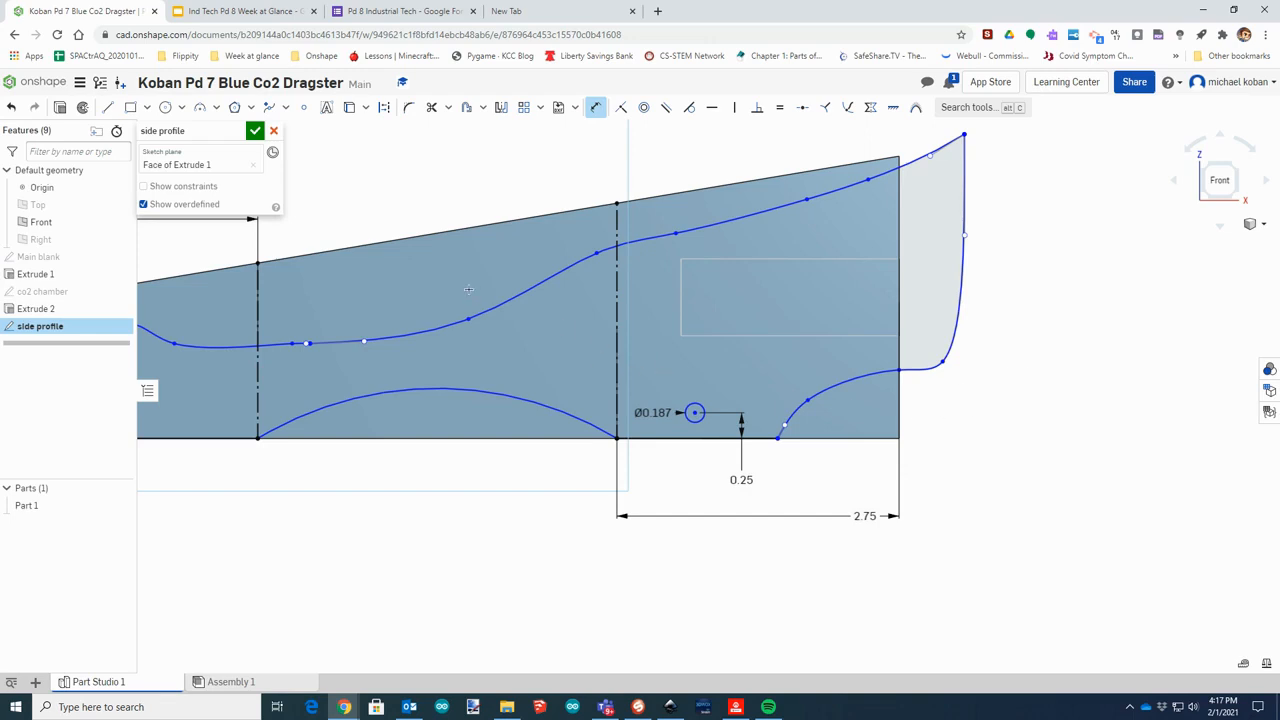
pyautogui.press('Escape')
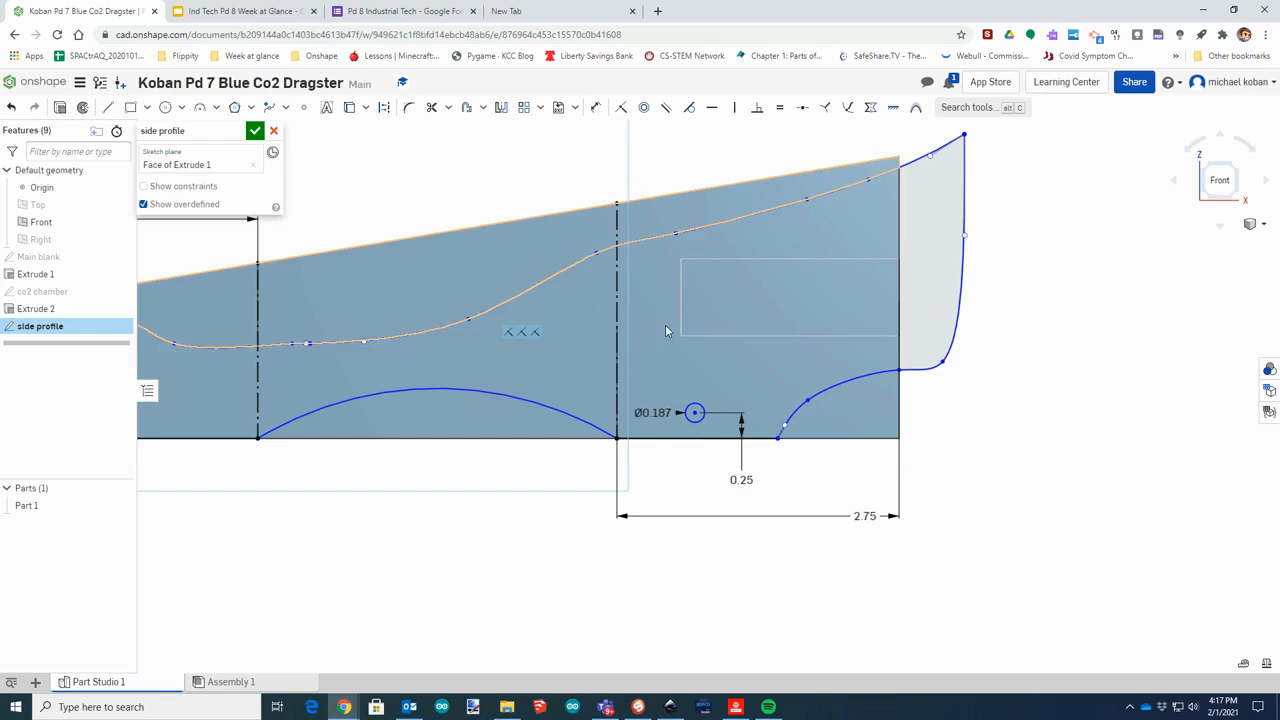
# Shift the rear axle circle slightly toward the wide end and finish the side profile sketch
pyautogui.moveTo(695, 413)
pyautogui.mouseDown()
pyautogui.moveTo(753, 415)
pyautogui.moveTo(679, 420)
pyautogui.moveTo(731, 420)
pyautogui.moveTo(697, 416)
pyautogui.mouseUp()
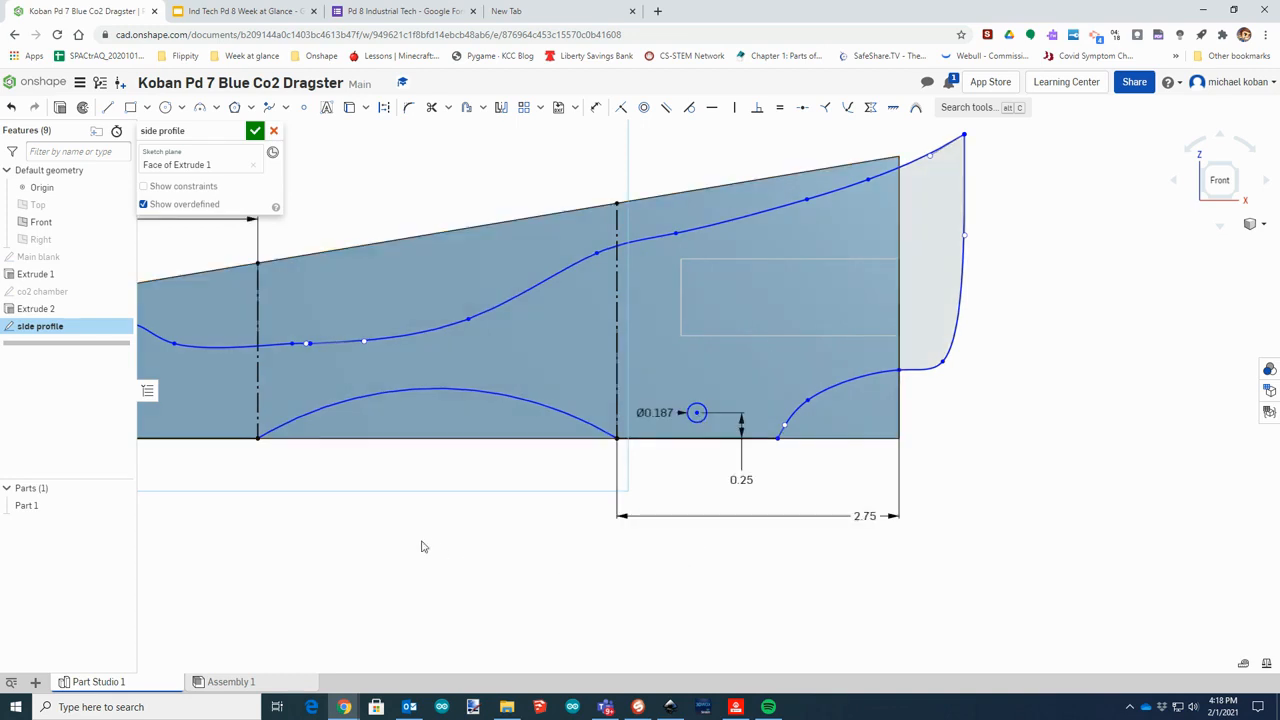
pyautogui.press('f')
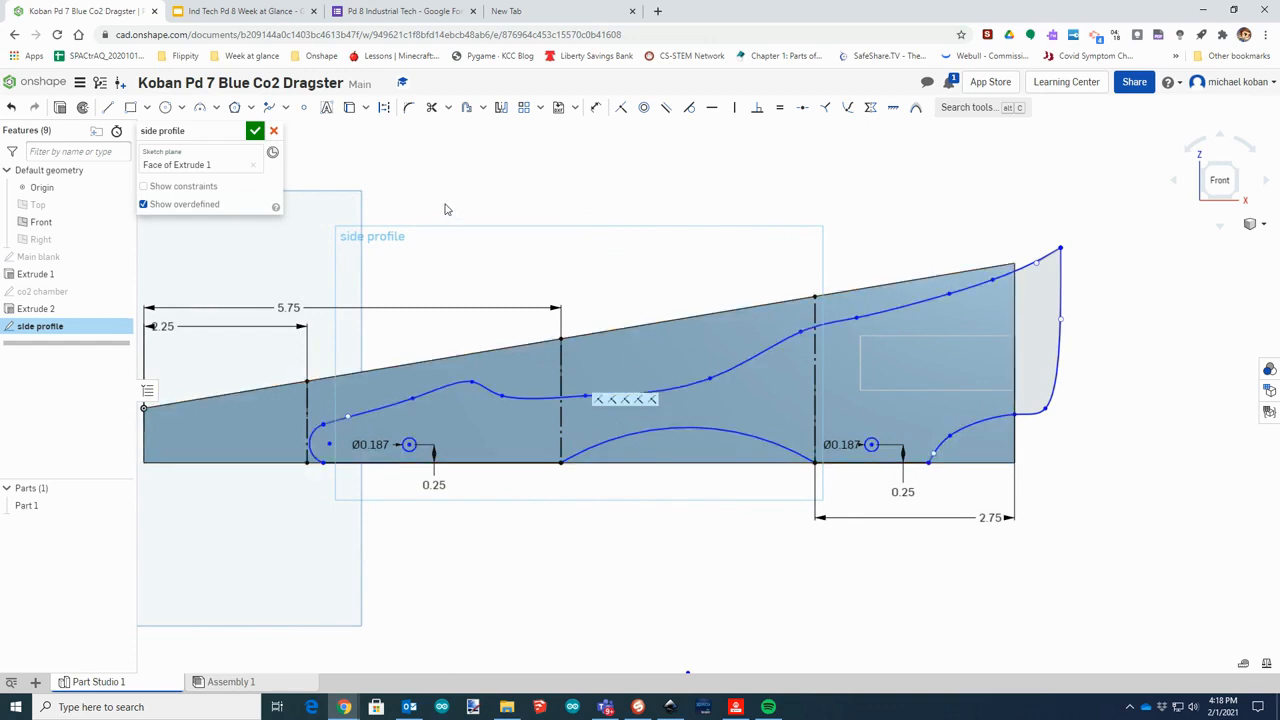
pyautogui.click(255, 132)
# Cut both axle circles through the blank with an Extrude set to Remove and Through all
pyautogui.scroll(3, 418, 452)
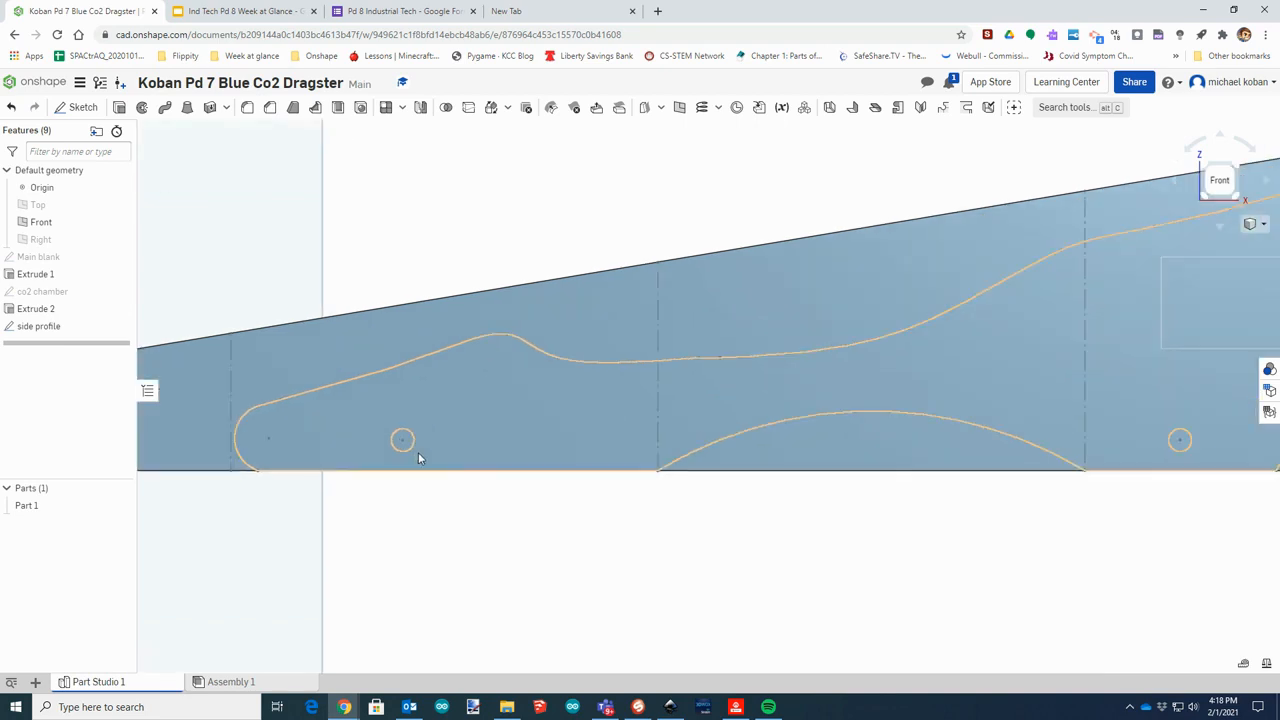
pyautogui.scroll(3, 418, 455)
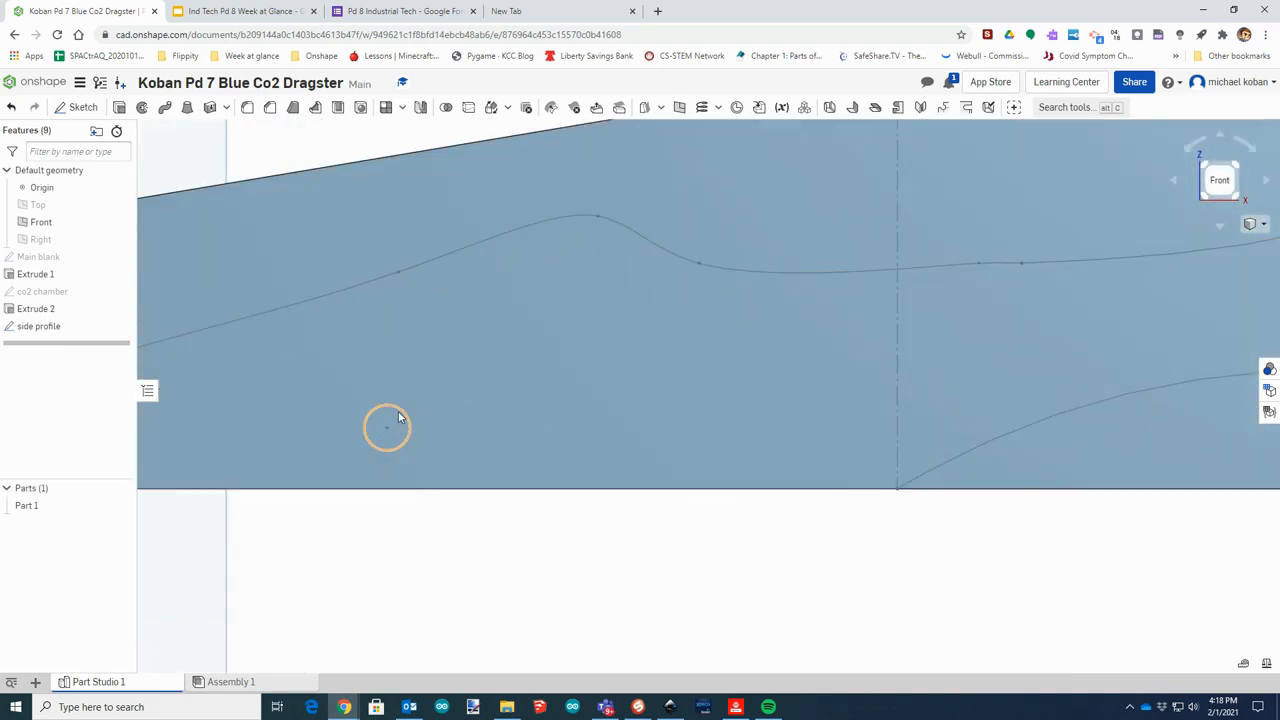
pyautogui.click(393, 433)
pyautogui.scroll(-5, 588, 456)
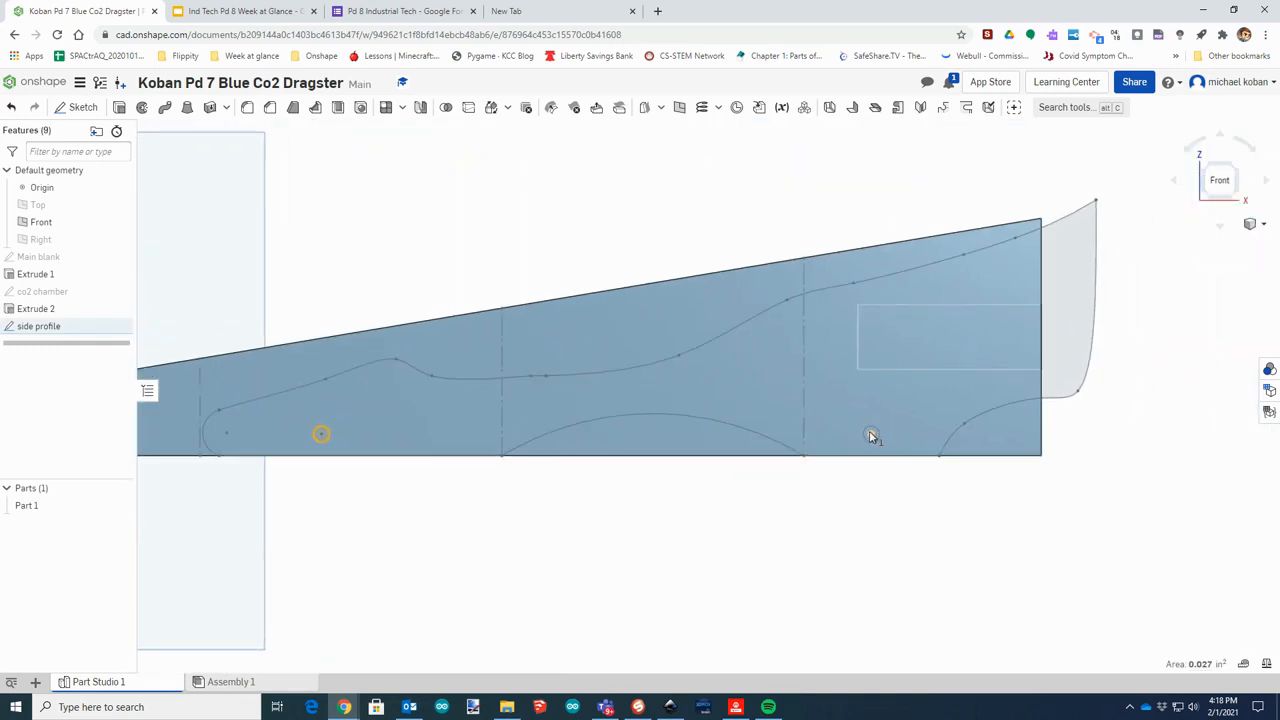
pyautogui.scroll(2, 876, 438)
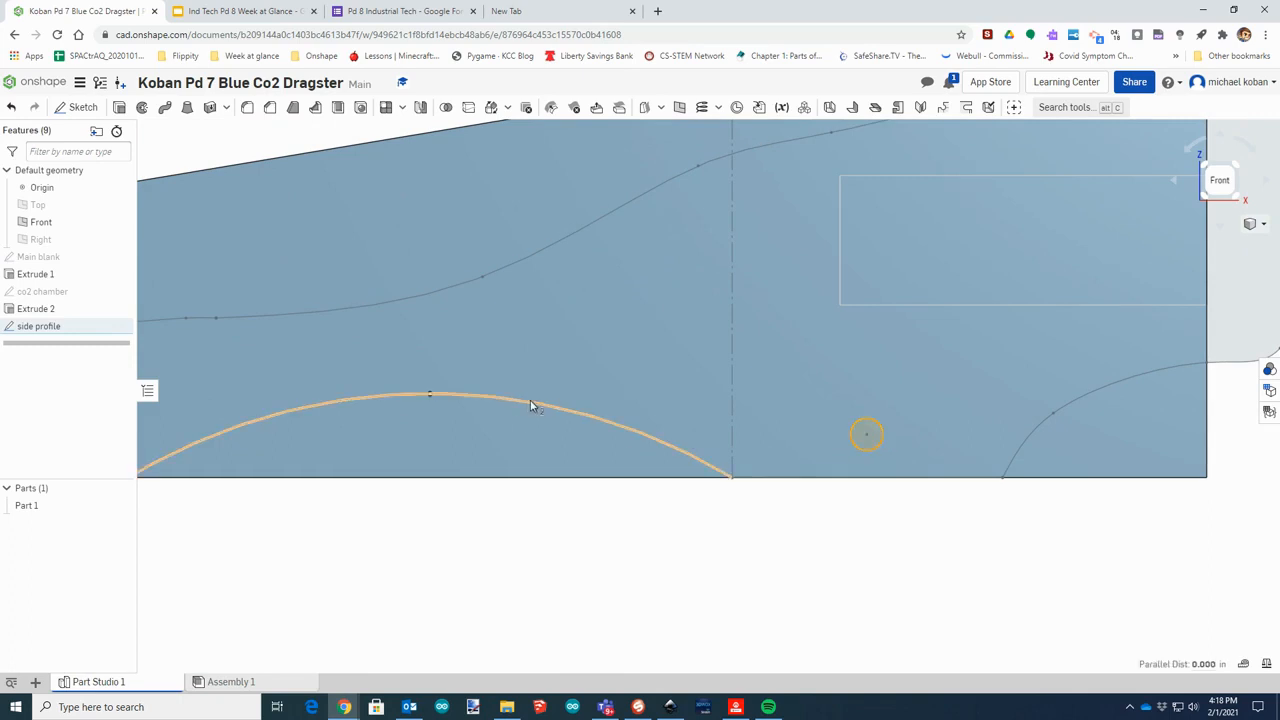
pyautogui.scroll(-3, 530, 405)
pyautogui.moveTo(530, 405); pyautogui.dragTo(737, 414, button='middle')
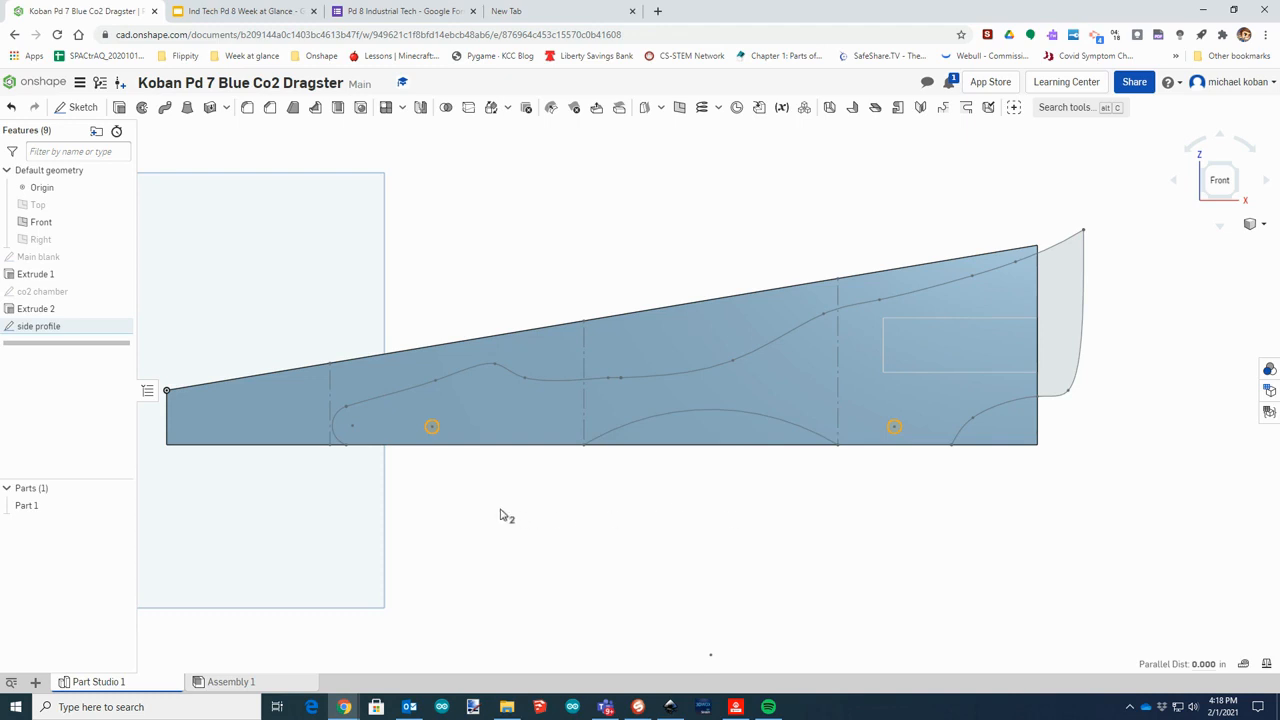
pyautogui.click(120, 109)
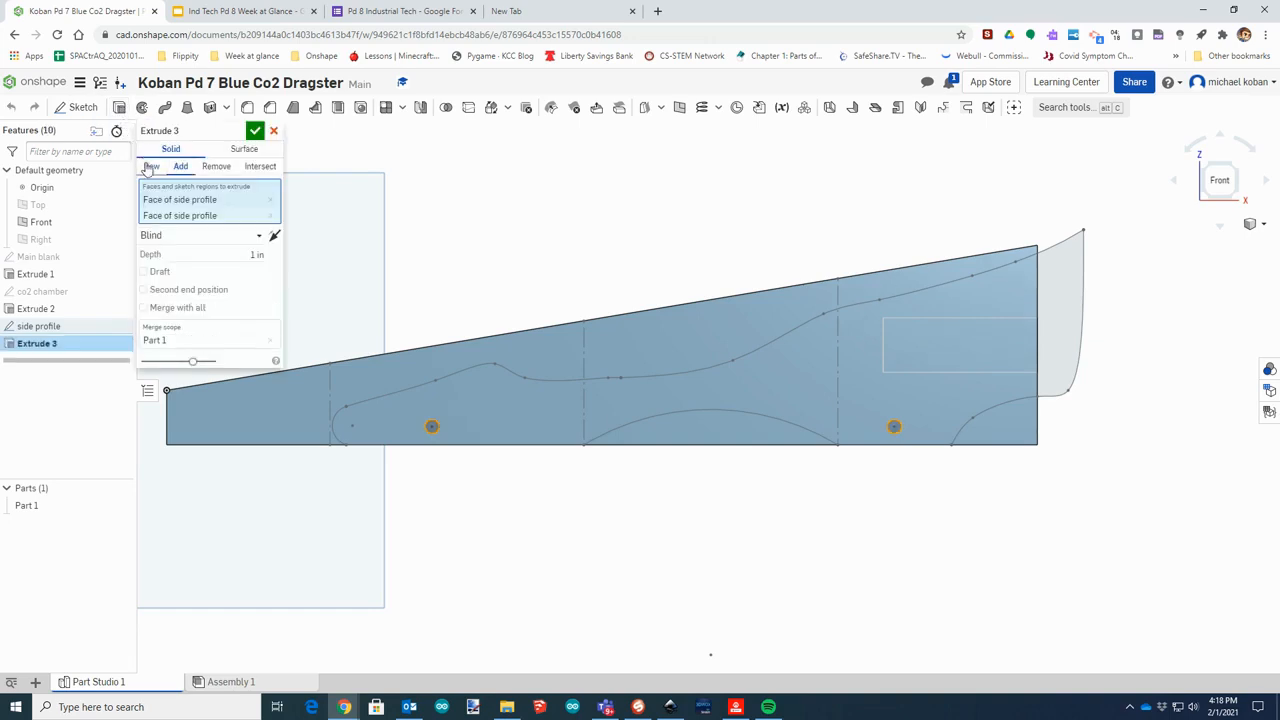
pyautogui.click(216, 168)
pyautogui.click(259, 237)
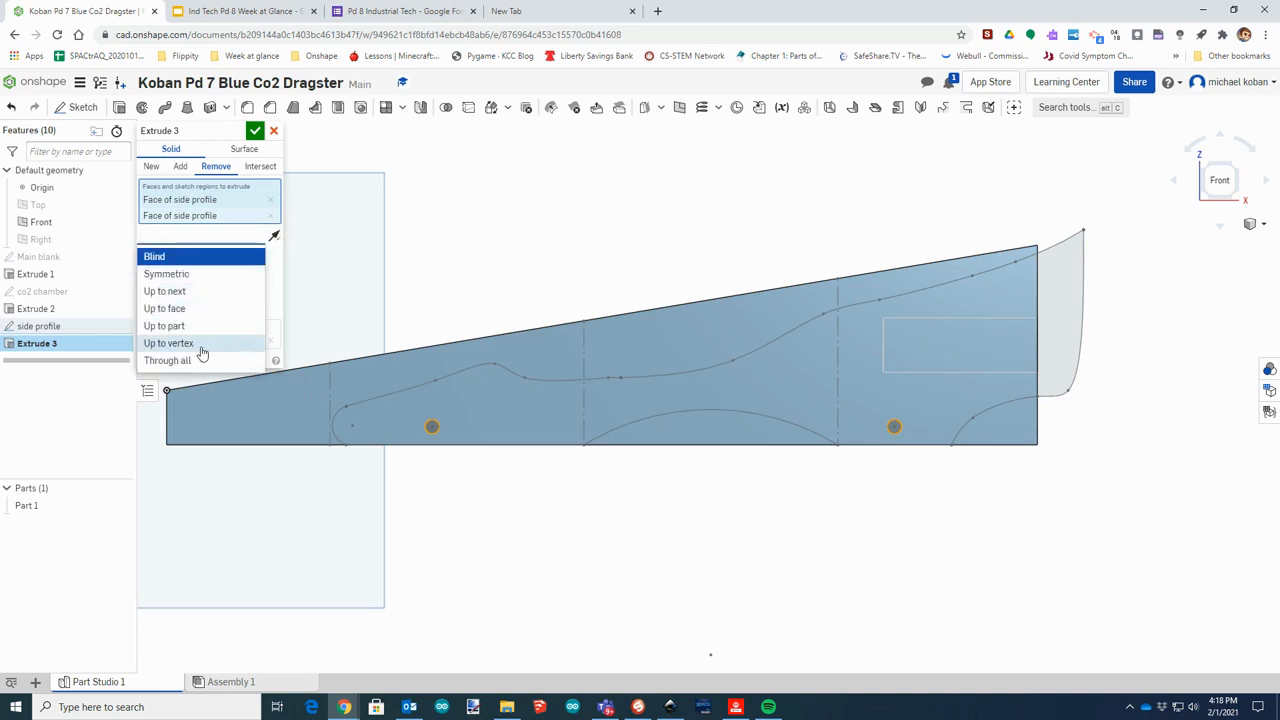
pyautogui.click(168, 361)
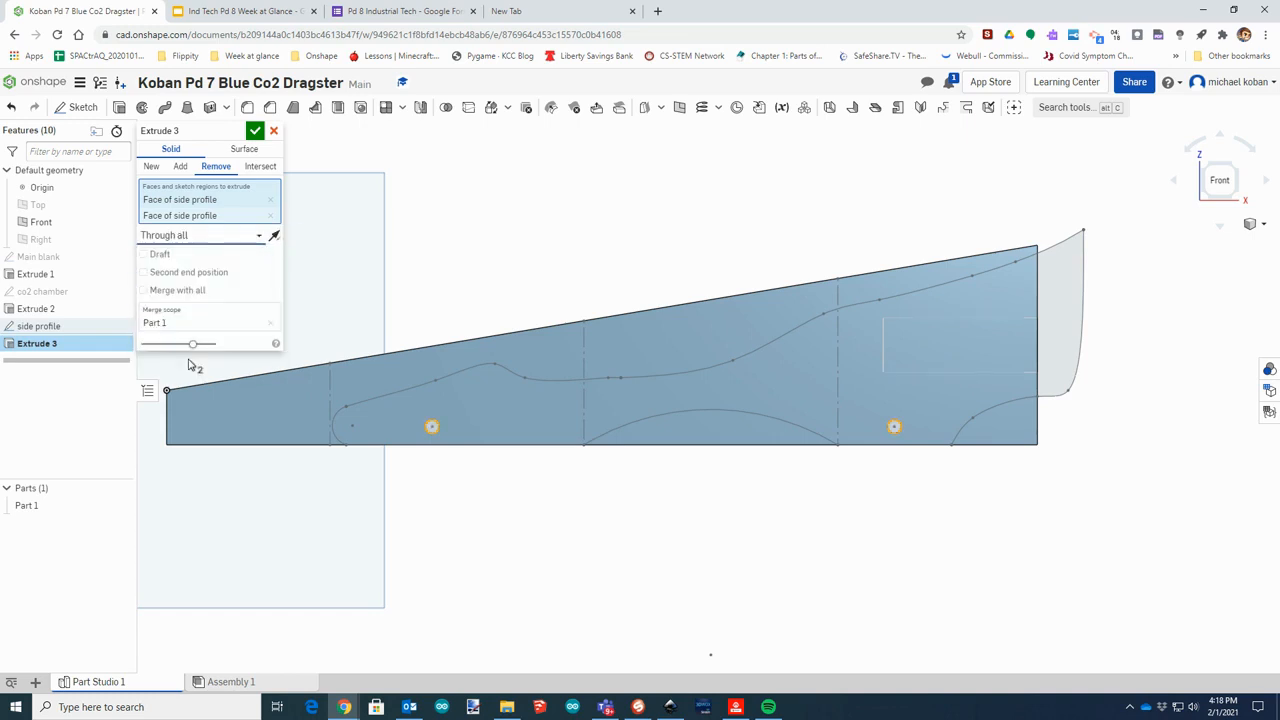
pyautogui.click(255, 130)
# Extrude the whole side profile sketch about 3 in through the blank with the Intersect option
pyautogui.moveTo(958, 530)
pyautogui.mouseDown(button='right')
pyautogui.moveTo(997, 491)
pyautogui.moveTo(954, 494)
pyautogui.moveTo(1008, 489)
pyautogui.moveTo(997, 491)
pyautogui.mouseUp(button='right')
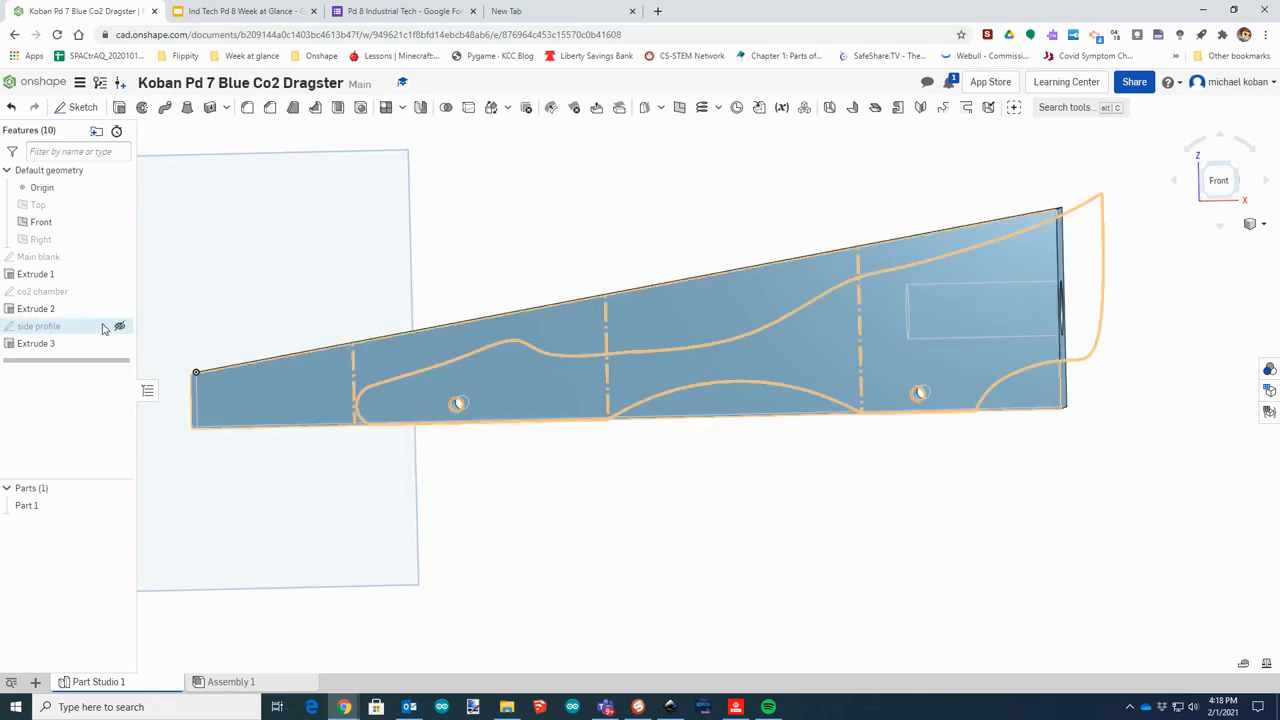
pyautogui.doubleClick(52, 331)
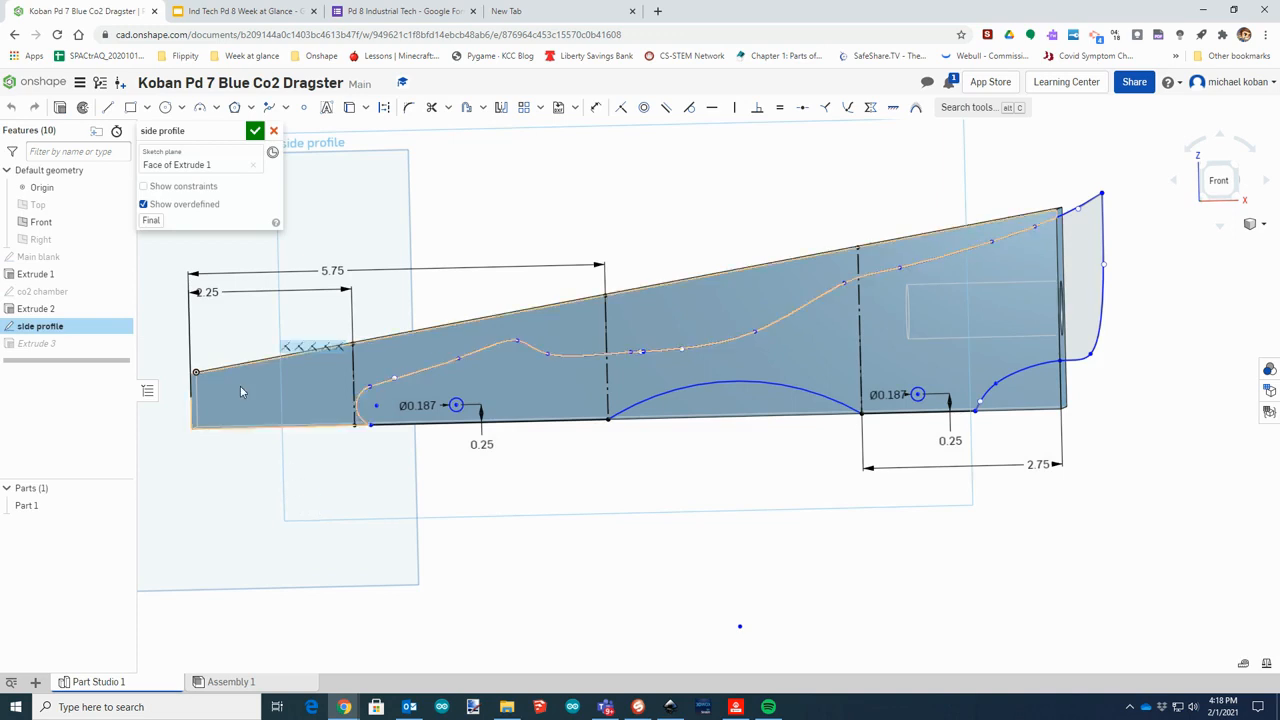
pyautogui.click(60, 107)
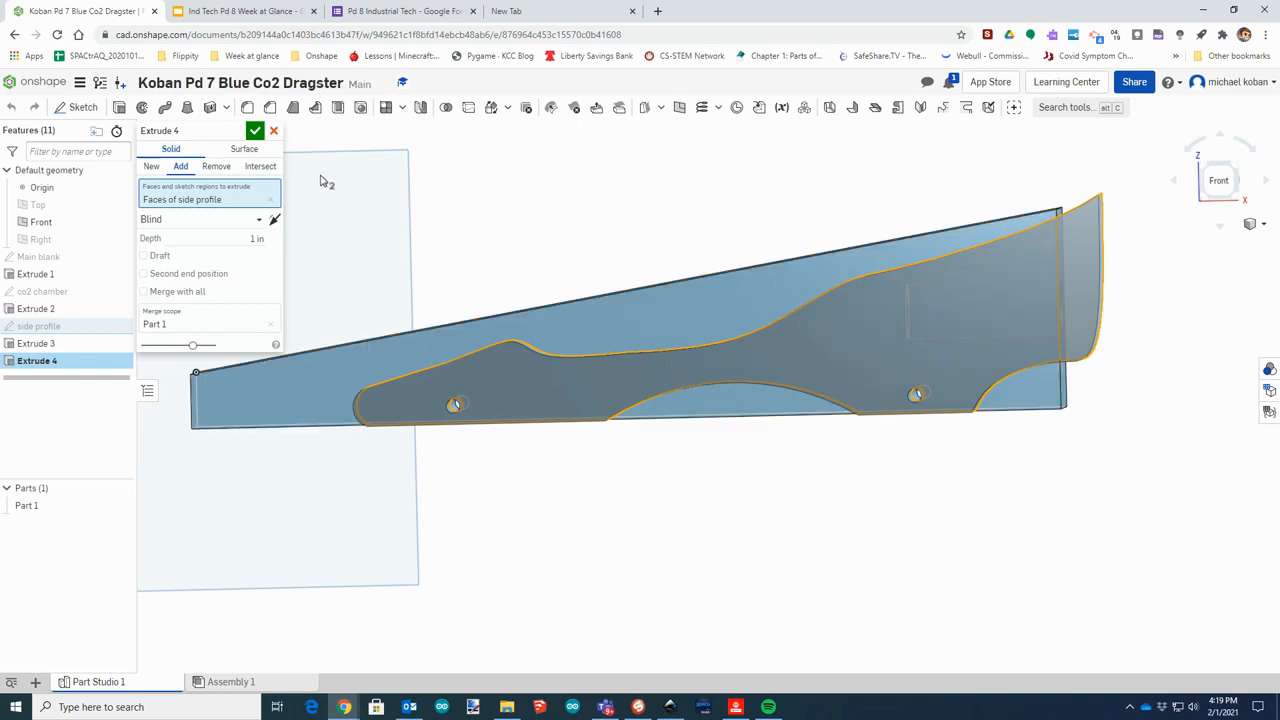
pyautogui.click(262, 167)
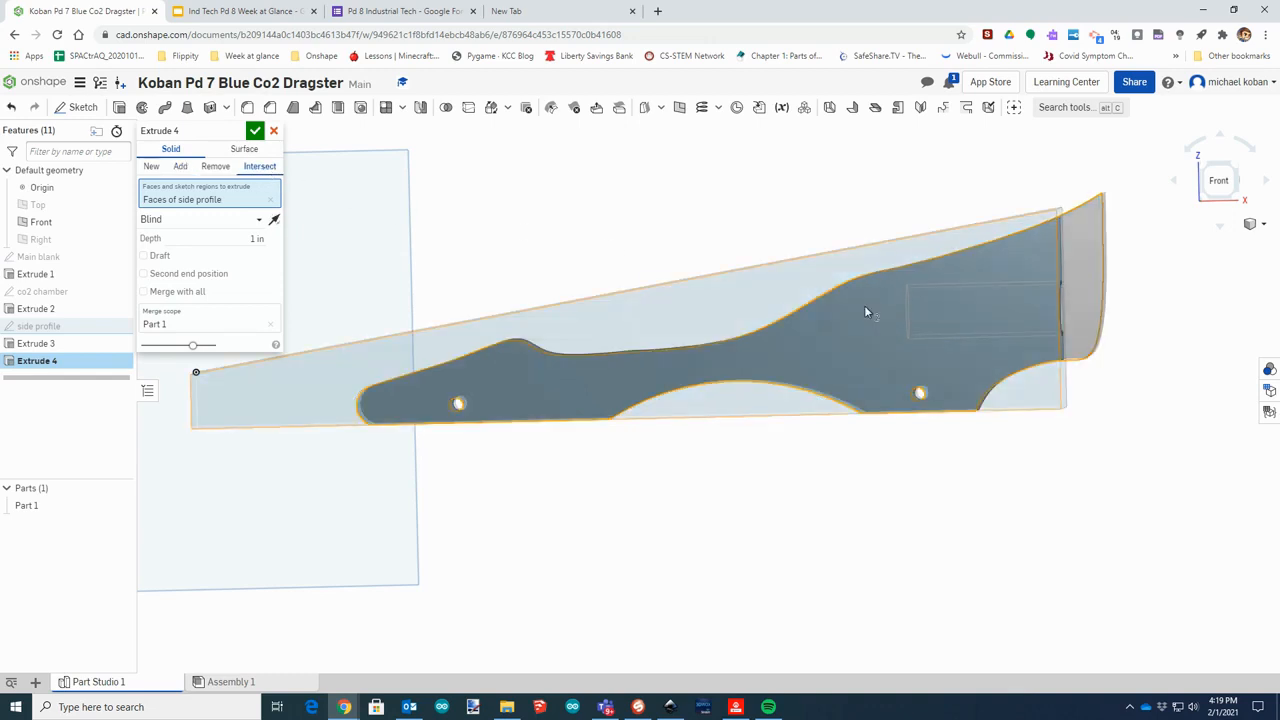
pyautogui.moveTo(1068, 494); pyautogui.dragTo(980, 503, button='right')
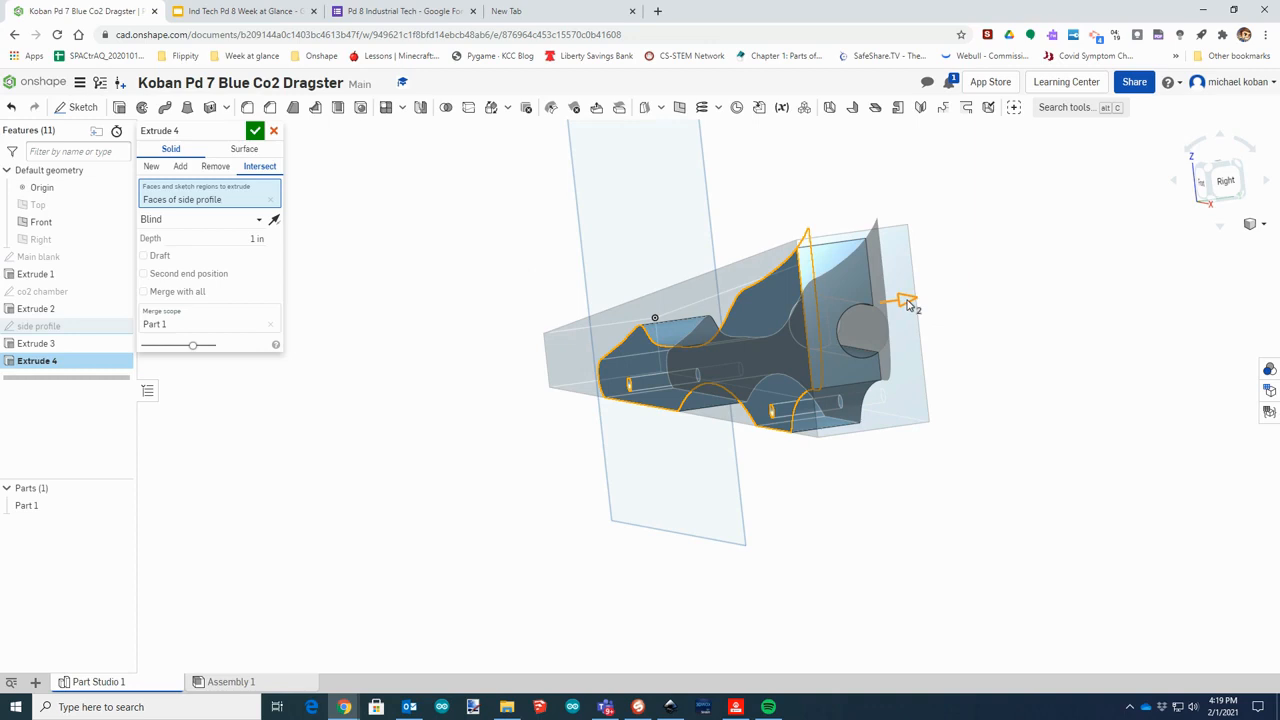
pyautogui.moveTo(907, 303); pyautogui.dragTo(1048, 303)
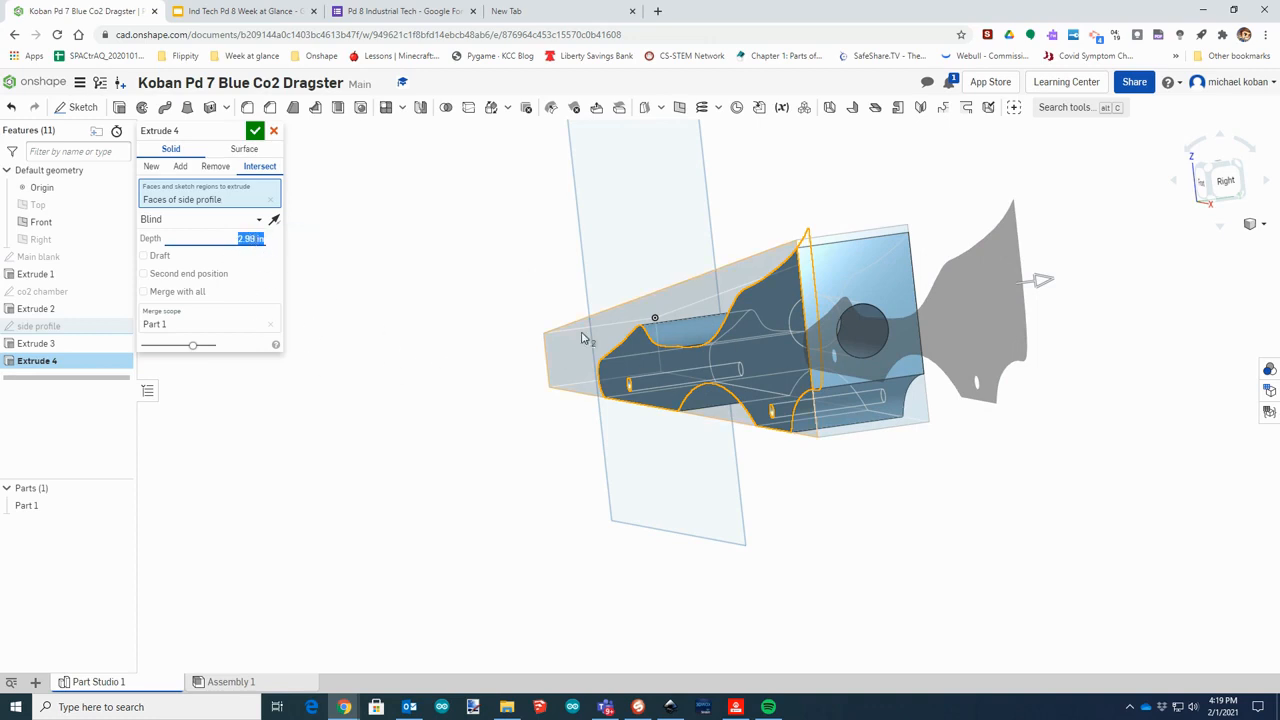
pyautogui.click(255, 133)
# Reopen the side profile sketch, pull the spline joint beyond the middle construction line, and delete the extra spline point beside it
pyautogui.moveTo(480, 443)
pyautogui.mouseDown(button='right')
pyautogui.moveTo(496, 425)
pyautogui.moveTo(566, 423)
pyautogui.moveTo(551, 412)
pyautogui.moveTo(560, 425)
pyautogui.mouseUp(button='right')
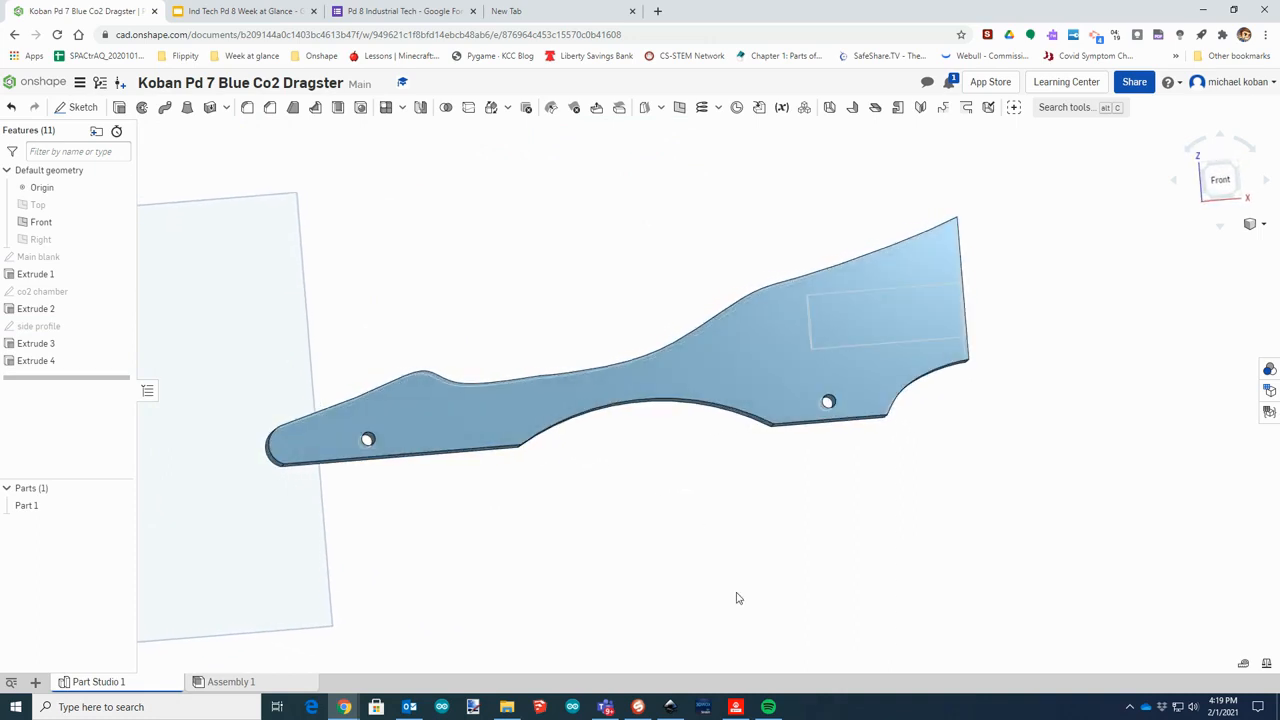
pyautogui.moveTo(688, 458)
pyautogui.mouseDown(button='right')
pyautogui.moveTo(691, 474)
pyautogui.moveTo(680, 458)
pyautogui.mouseUp(button='right')
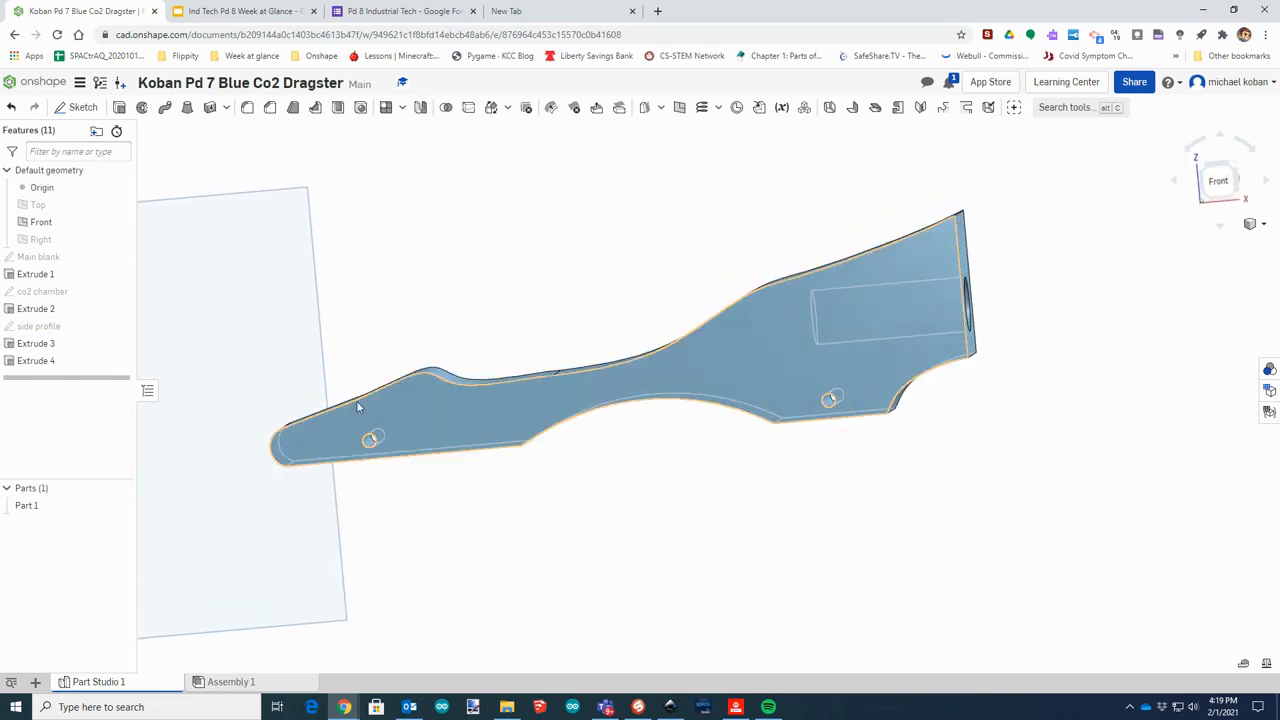
pyautogui.doubleClick(45, 326)
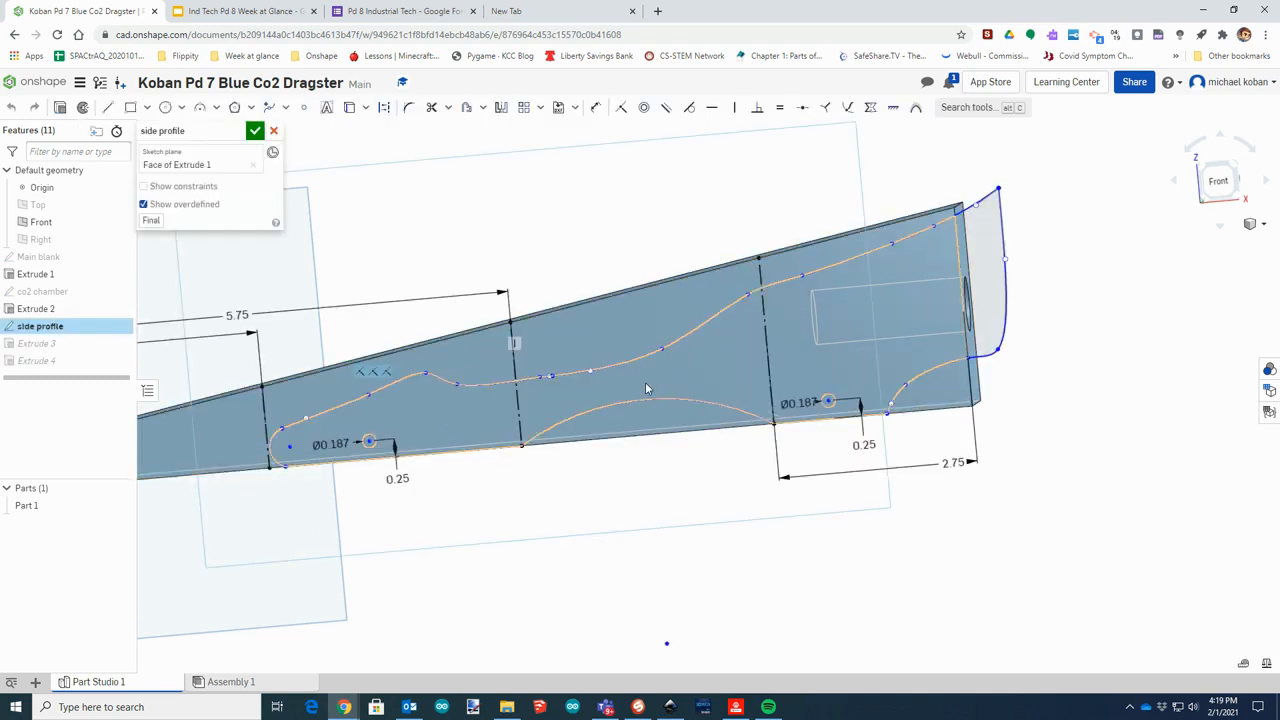
pyautogui.moveTo(590, 370); pyautogui.dragTo(670, 330)
pyautogui.moveTo(543, 377)
pyautogui.mouseDown()
pyautogui.moveTo(532, 393)
pyautogui.moveTo(532, 379)
pyautogui.moveTo(555, 374)
pyautogui.mouseUp()
pyautogui.scroll(2, 555, 373)
pyautogui.scroll(3, 553, 373)
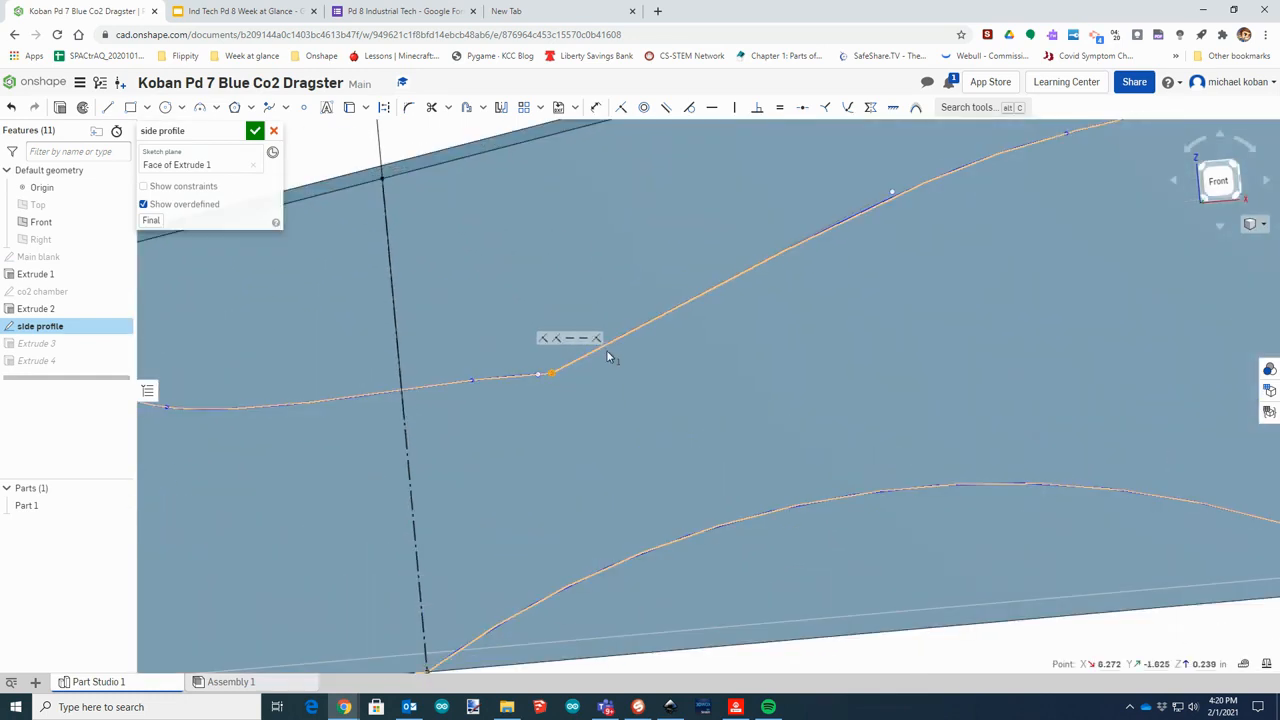
pyautogui.press('Delete')
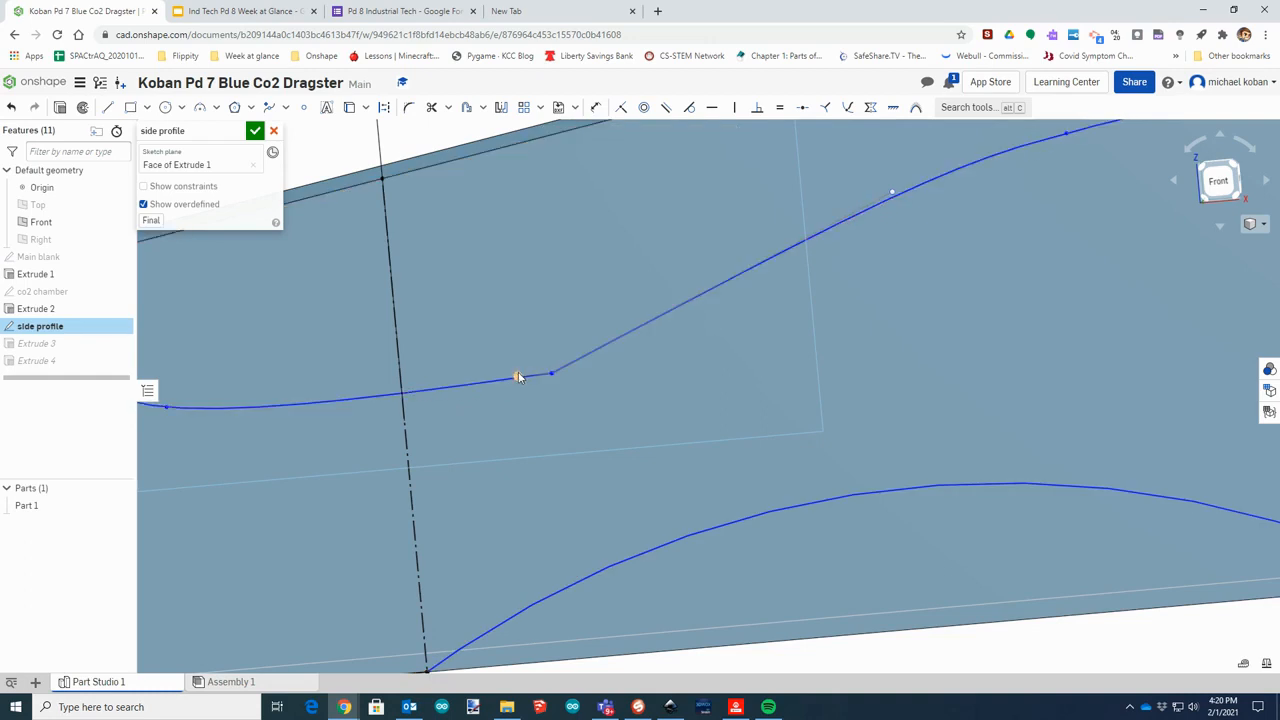
# Try to delete the short tangent handle at the upper spline joint, and nudge the joint slightly toward the wide end
pyautogui.press('q')
pyautogui.press('Delete')
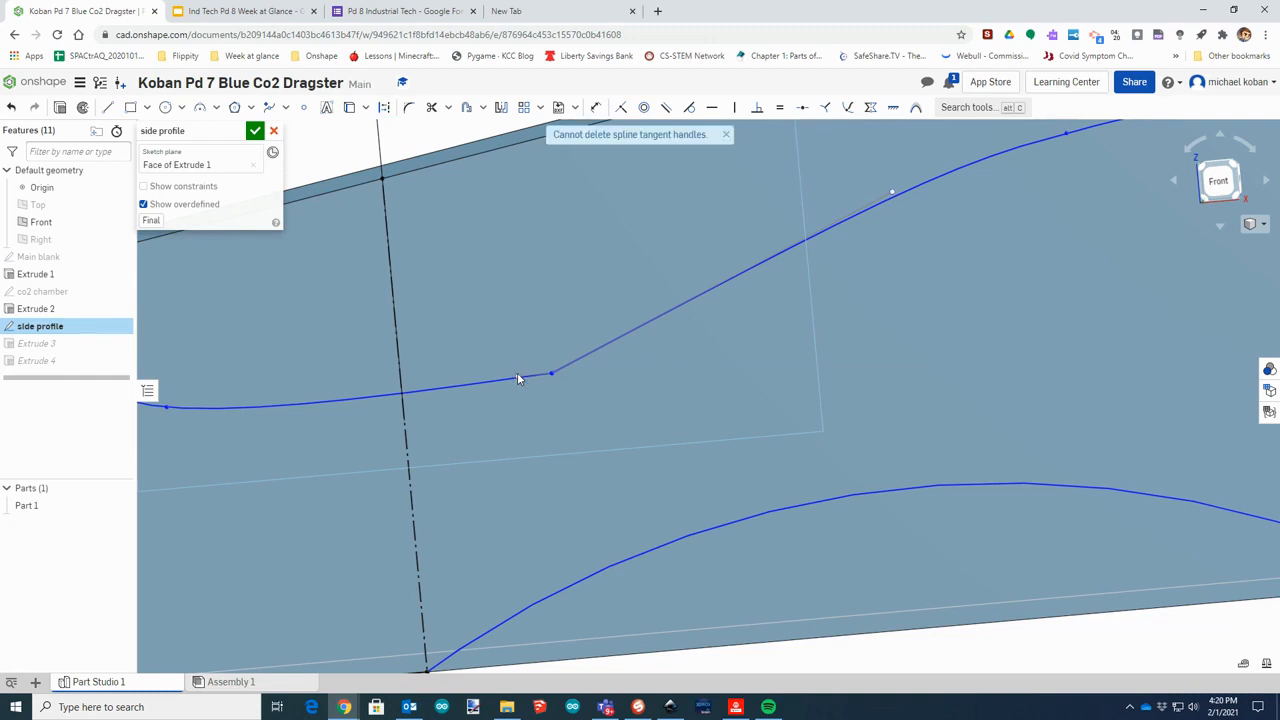
pyautogui.moveTo(552, 373)
pyautogui.mouseDown()
pyautogui.moveTo(550, 349)
pyautogui.moveTo(559, 372)
pyautogui.mouseUp()
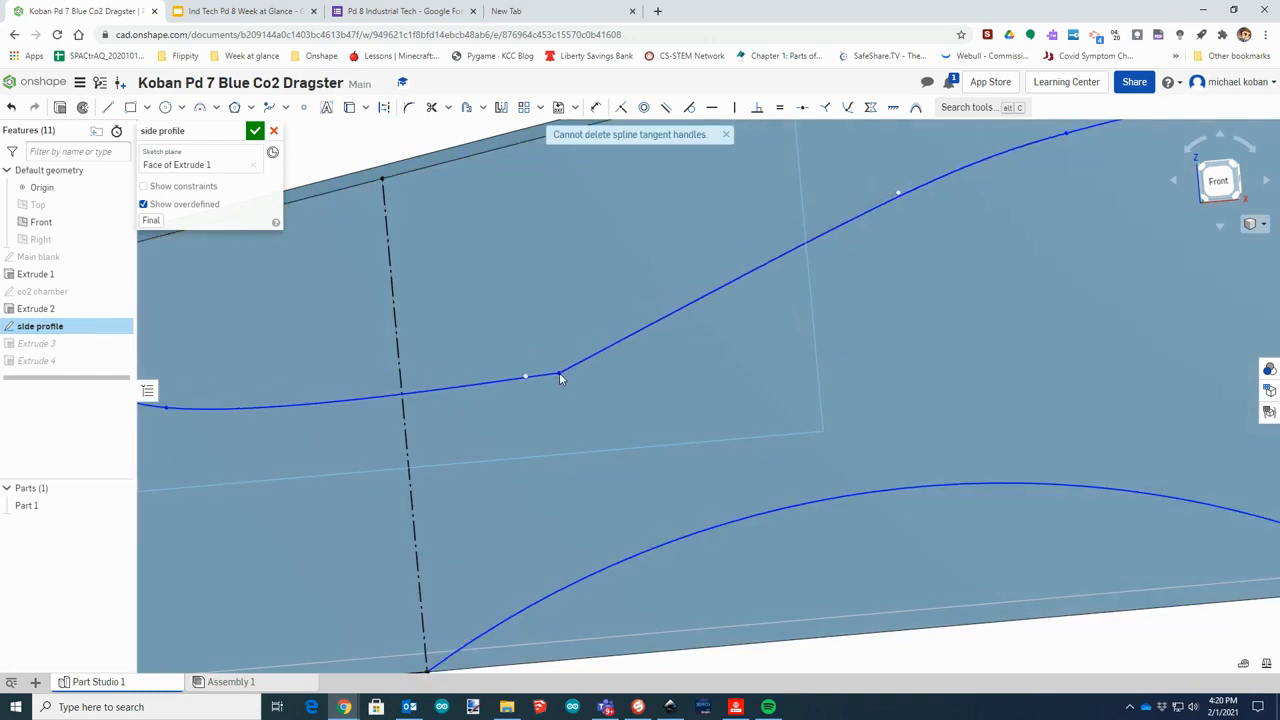
pyautogui.moveTo(610, 426)
pyautogui.mouseDown(button='right')
pyautogui.moveTo(706, 333)
pyautogui.moveTo(851, 233)
pyautogui.mouseUp(button='right')
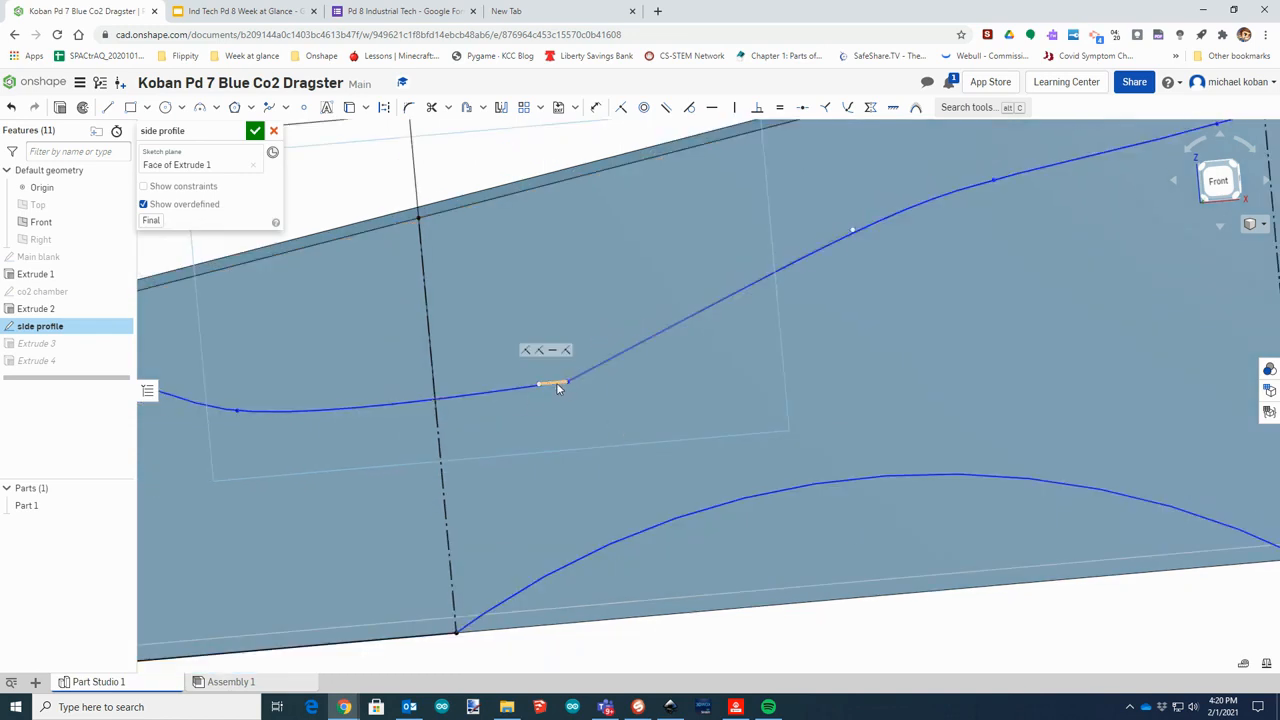
# Adjust the tangent handles on both sides of the upper spline joint to smooth the transition, and finish the side profile sketch
pyautogui.moveTo(853, 232); pyautogui.dragTo(853, 380)
pyautogui.moveTo(539, 387)
pyautogui.mouseDown()
pyautogui.moveTo(548, 337)
pyautogui.moveTo(529, 417)
pyautogui.moveTo(519, 385)
pyautogui.mouseUp()
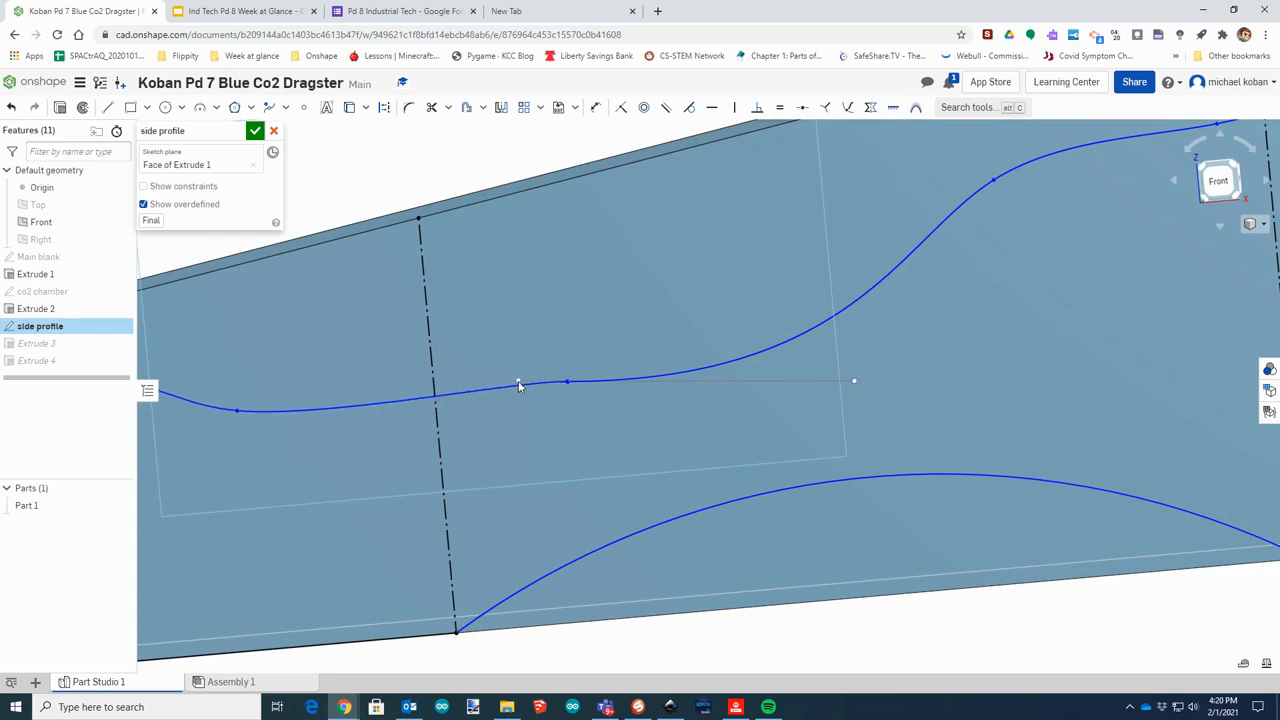
pyautogui.scroll(-5, 817, 385)
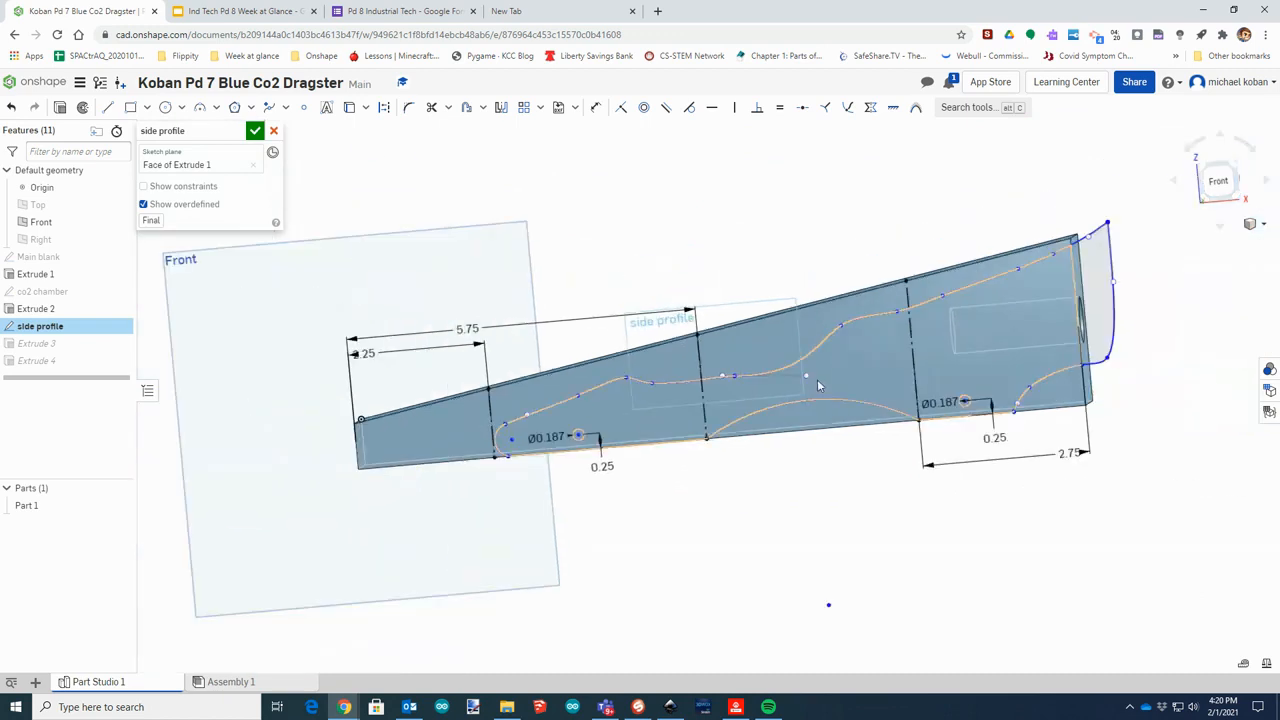
pyautogui.moveTo(807, 376); pyautogui.dragTo(807, 358)
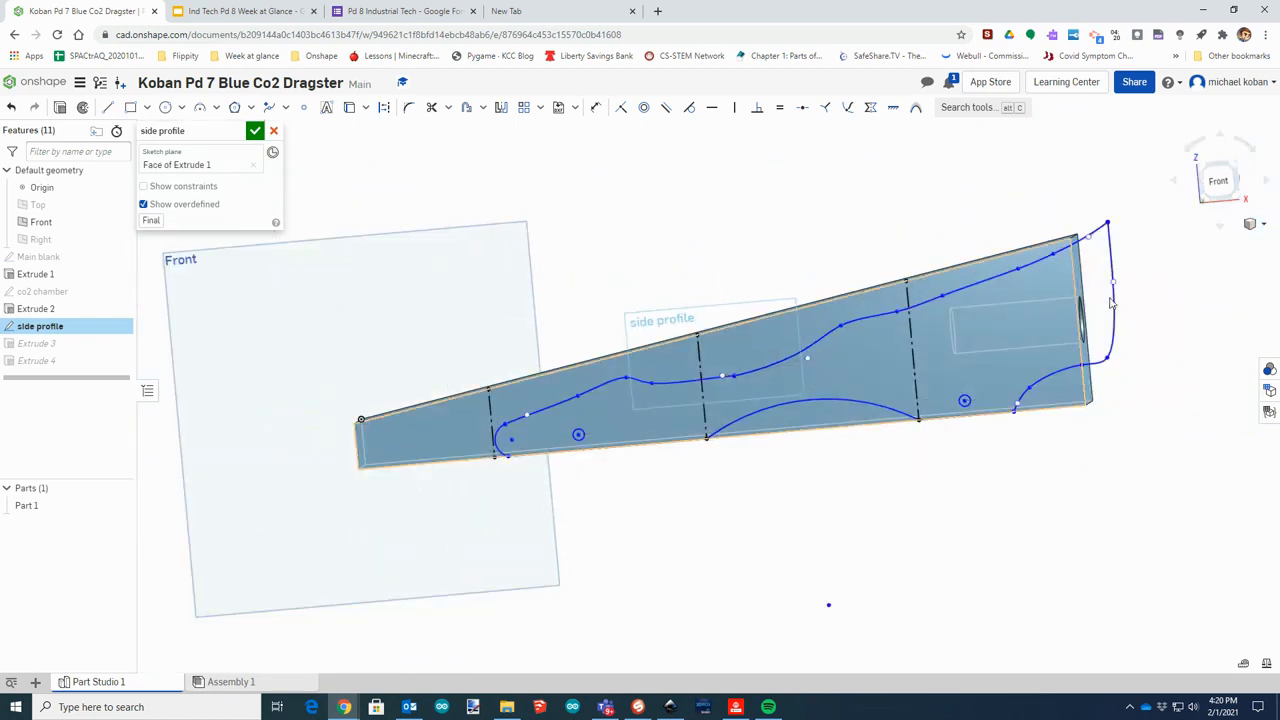
pyautogui.click(255, 131)
pyautogui.moveTo(904, 537)
pyautogui.mouseDown(button='right')
pyautogui.moveTo(823, 537)
pyautogui.moveTo(937, 543)
pyautogui.moveTo(912, 527)
pyautogui.mouseUp(button='right')
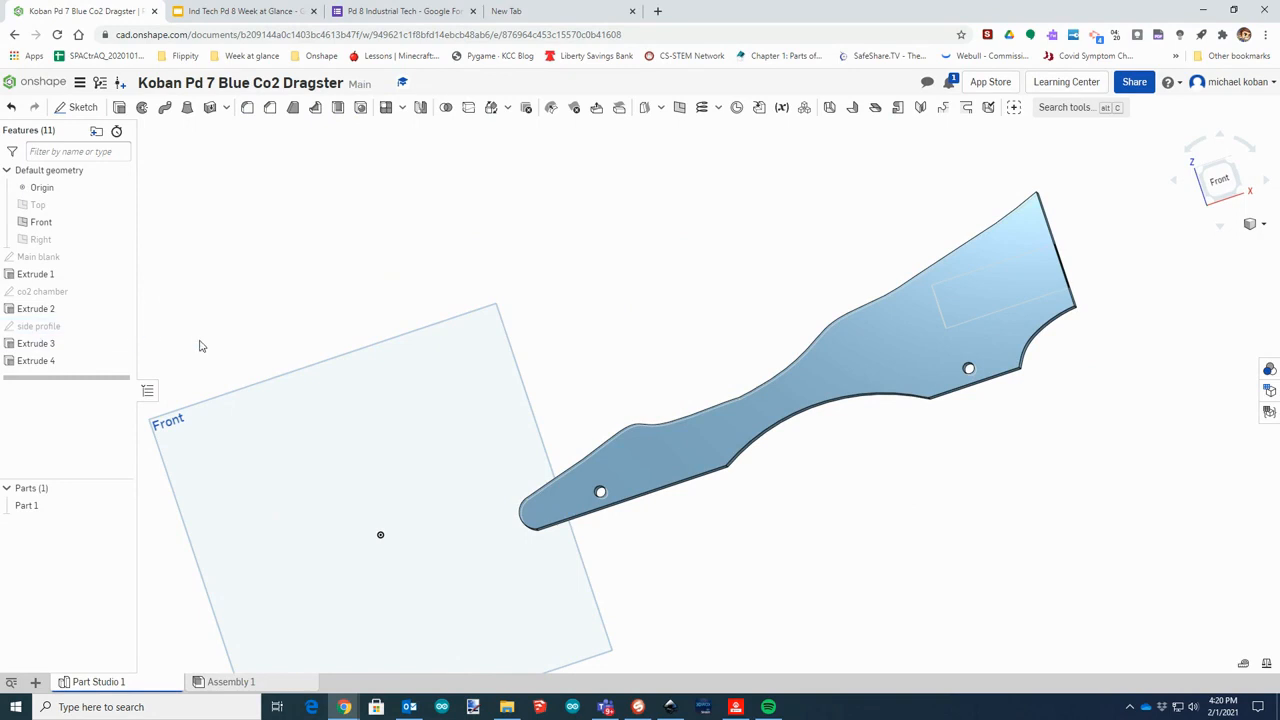
pyautogui.scroll(-3, 438, 449)
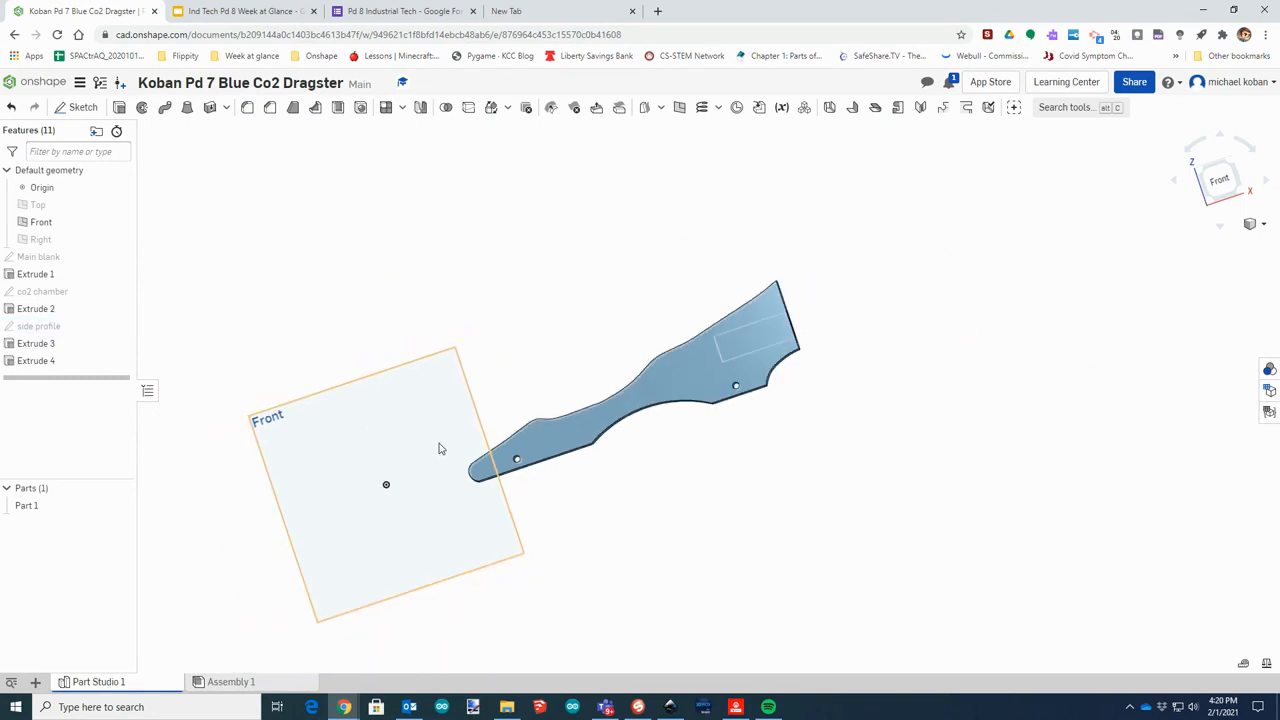
pyautogui.click(1236, 190)
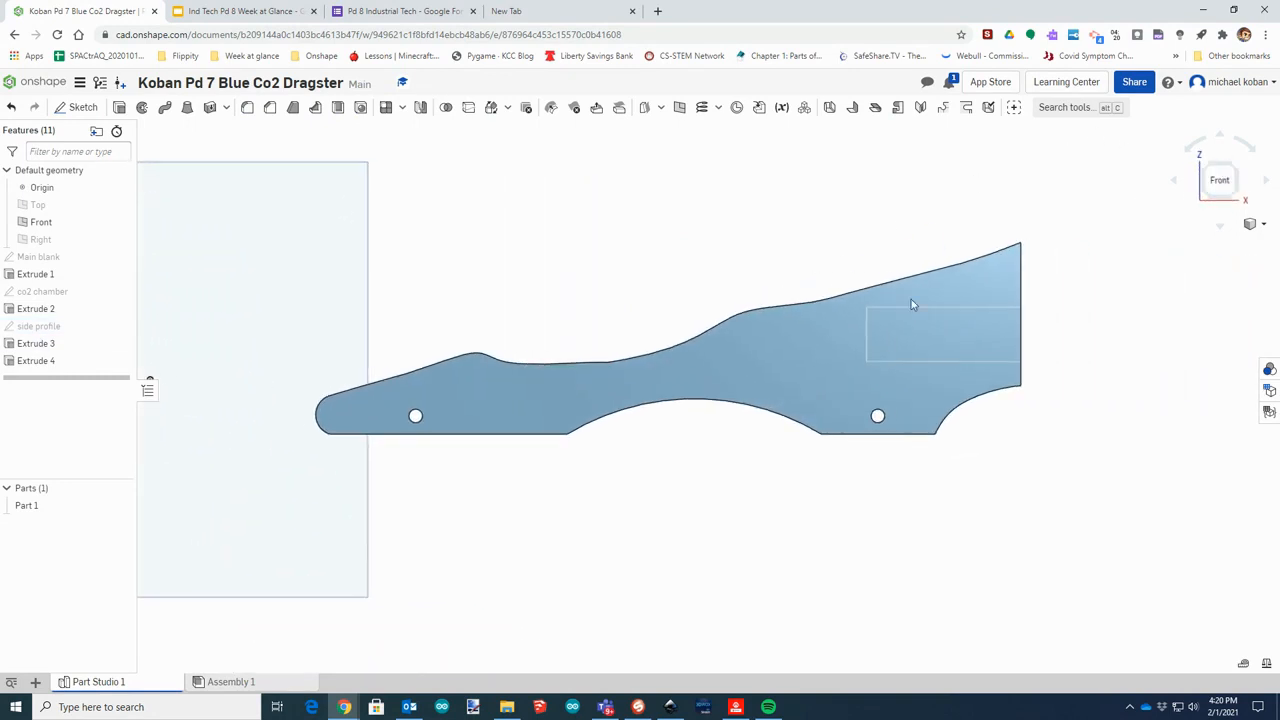